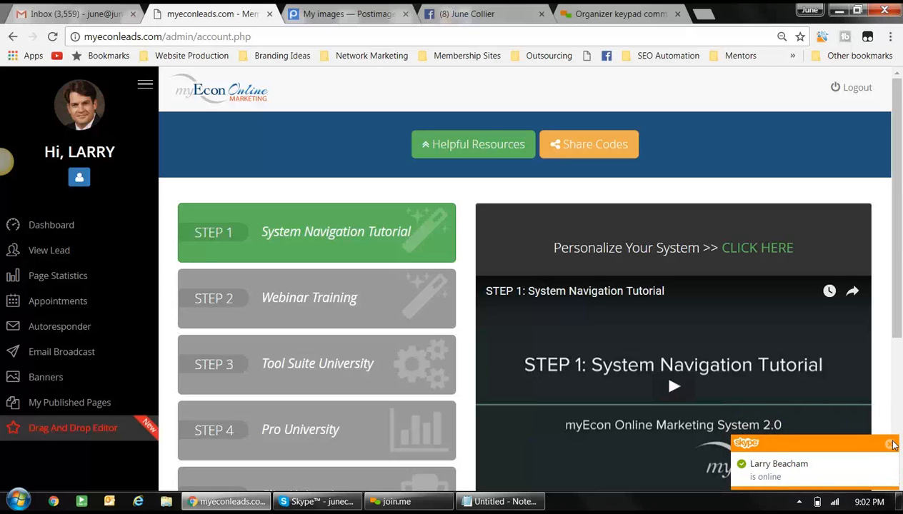
# - Dismiss the contact notification and open the published Pay Raise capture page from Published Pages
pyautogui.click(891, 444)
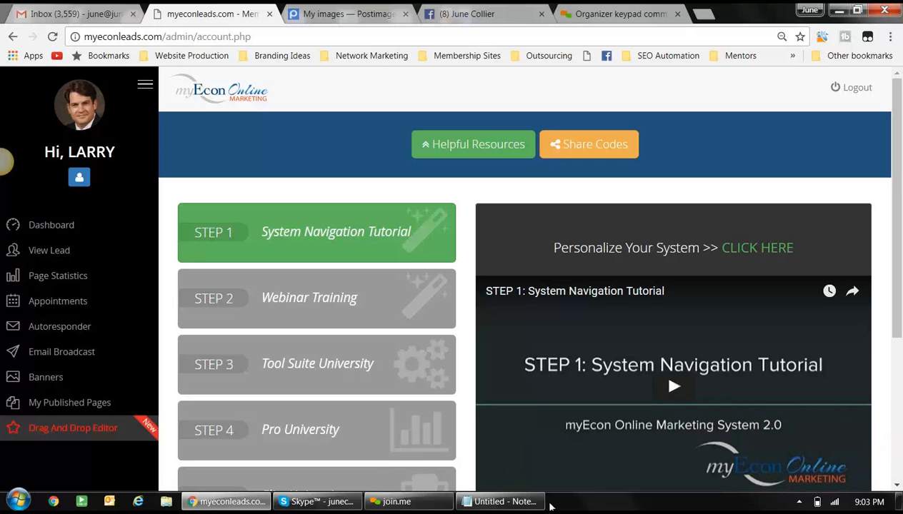
pyautogui.click(79, 407)
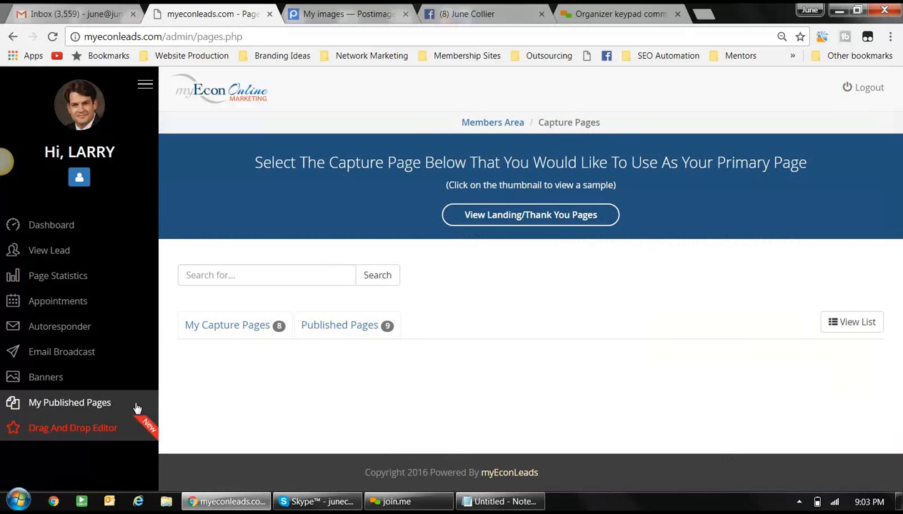
pyautogui.click(350, 326)
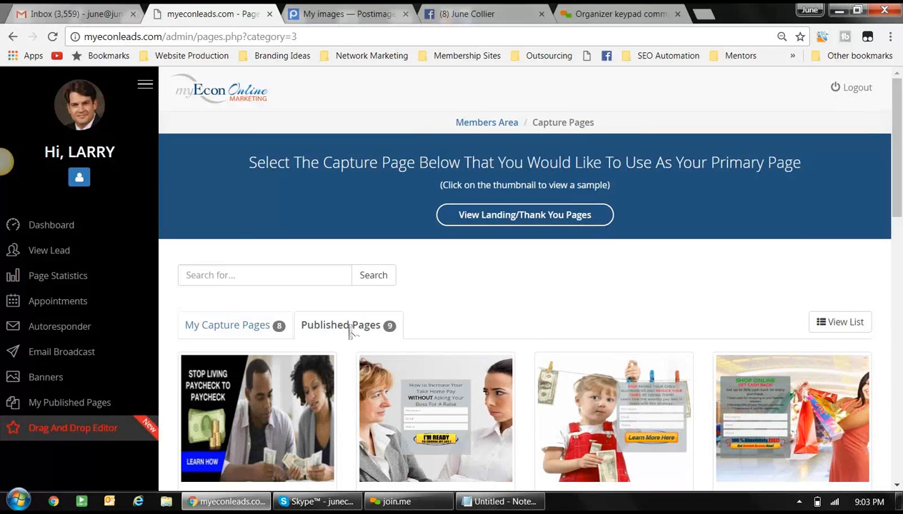
pyautogui.scroll(-1, 350, 330)
pyautogui.scroll(-3, 350, 329)
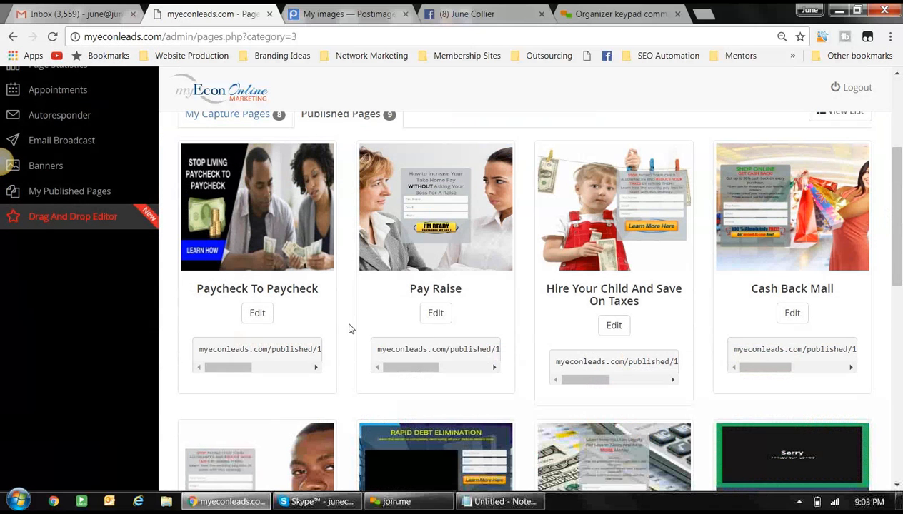
pyautogui.click(420, 206)
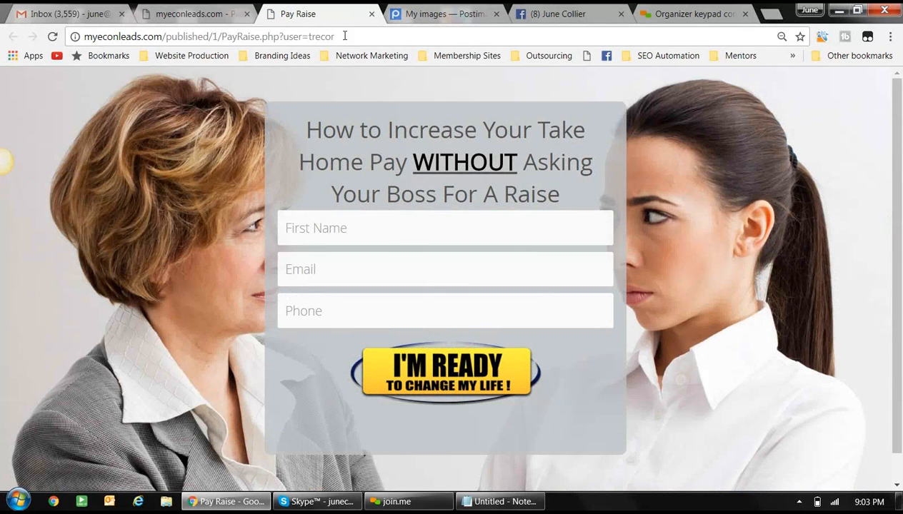
# - Copy the Pay Raise page's web address from the address bar
pyautogui.moveTo(344, 36); pyautogui.dragTo(80, 36)
pyautogui.rightClick(103, 40)
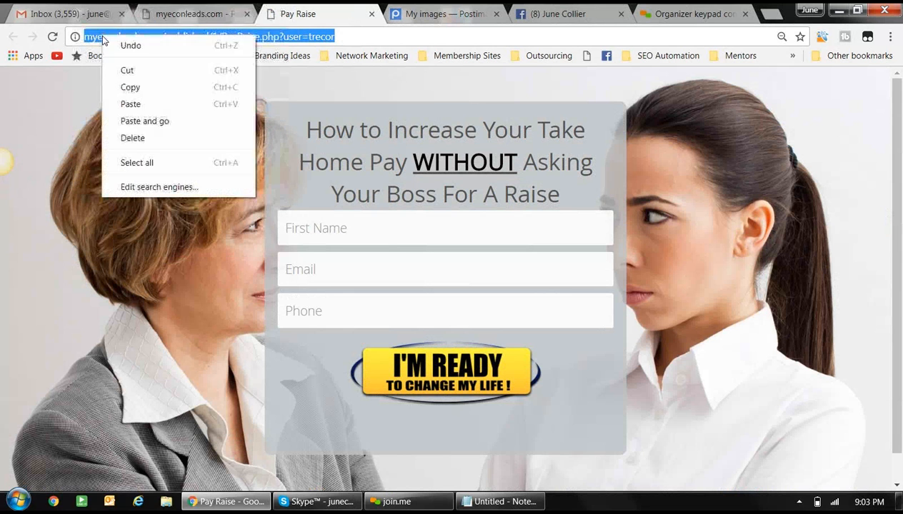
pyautogui.click(137, 89)
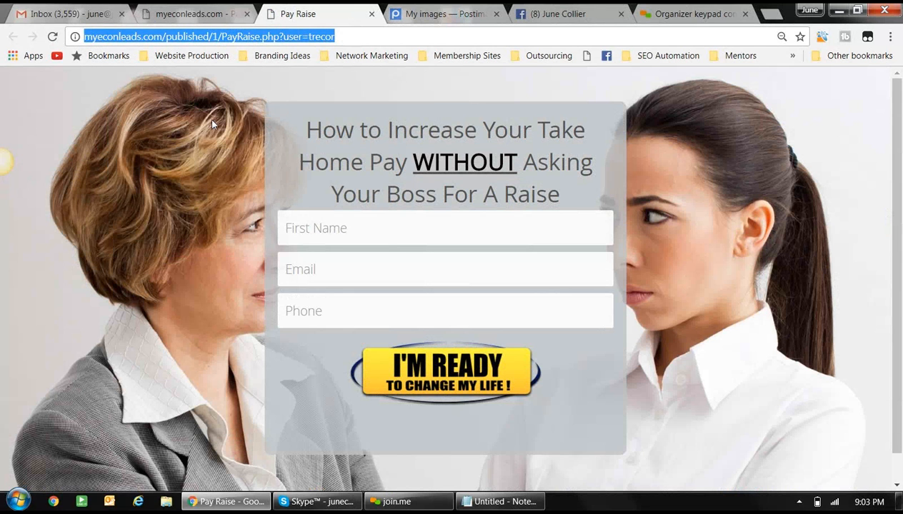
# - On the Facebook profile, set the new post's audience to Only me
pyautogui.click(564, 17)
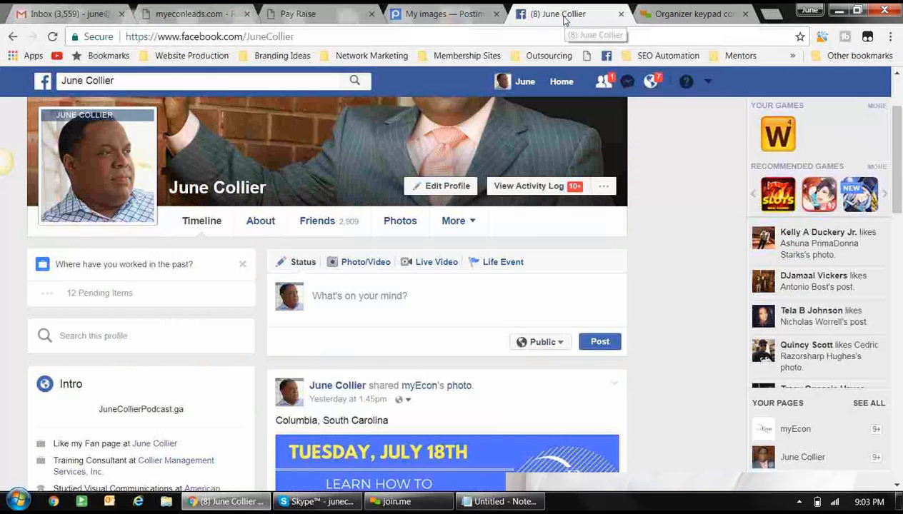
pyautogui.click(555, 344)
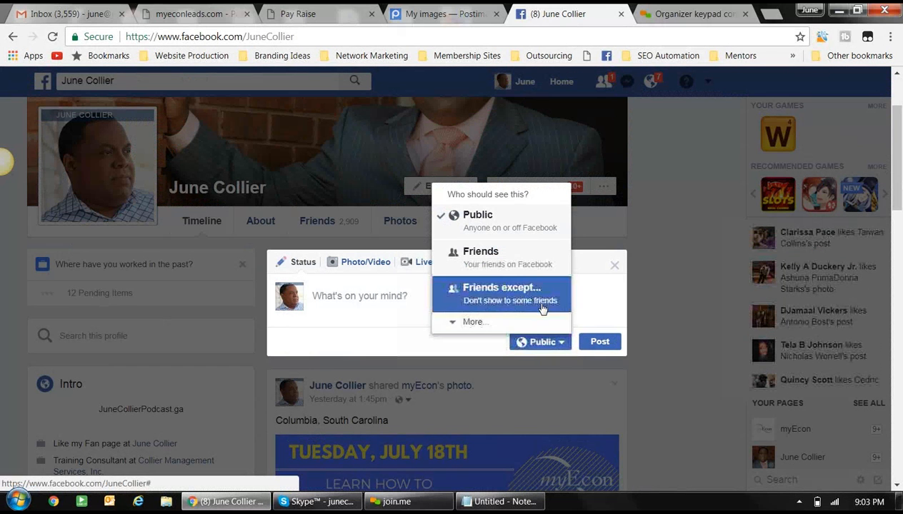
pyautogui.click(472, 325)
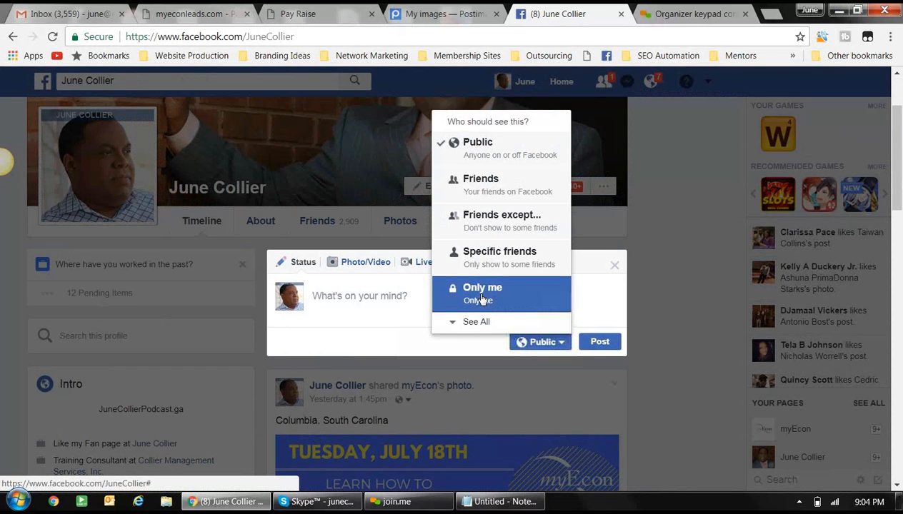
pyautogui.click(477, 293)
# - Write the status text 'Stop asking your boss for a raise.'
pyautogui.click(429, 298)
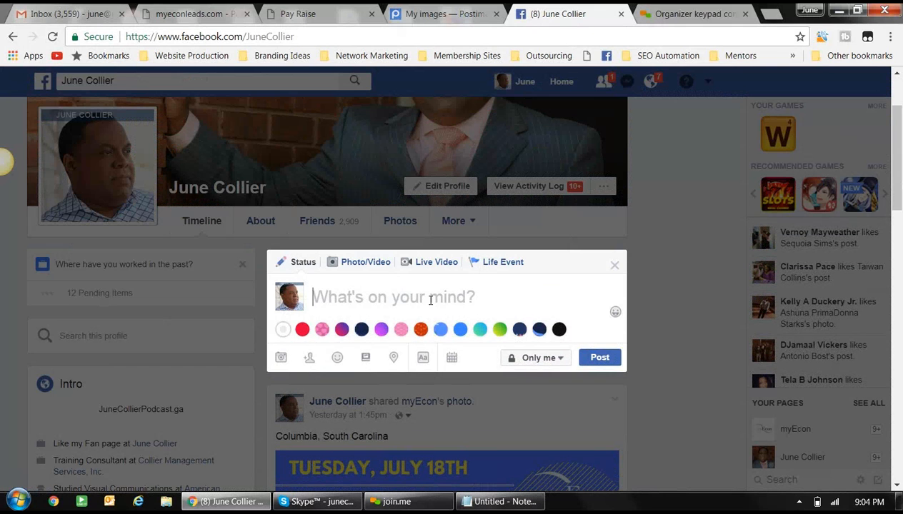
pyautogui.write('D')
pyautogui.press('BackSpace')
pyautogui.write('A')
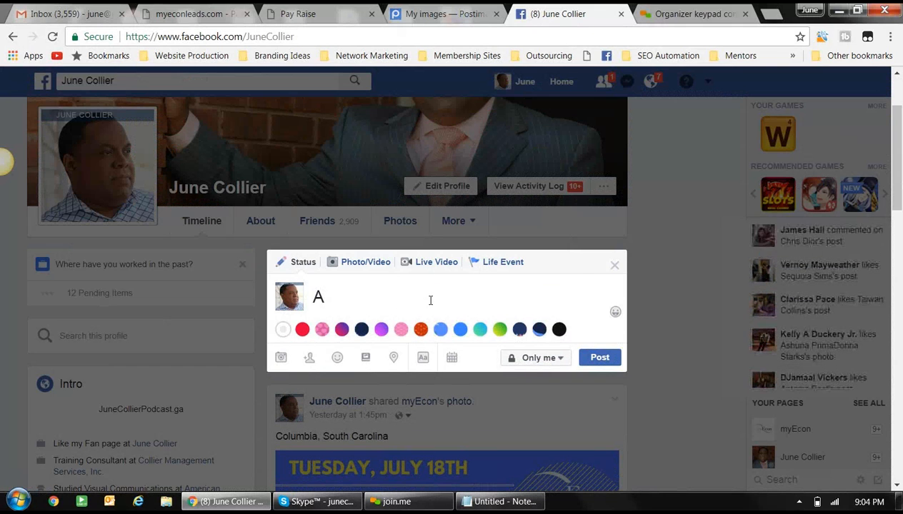
pyautogui.write('S')
pyautogui.press('BackSpace')
pyautogui.press('BackSpace')
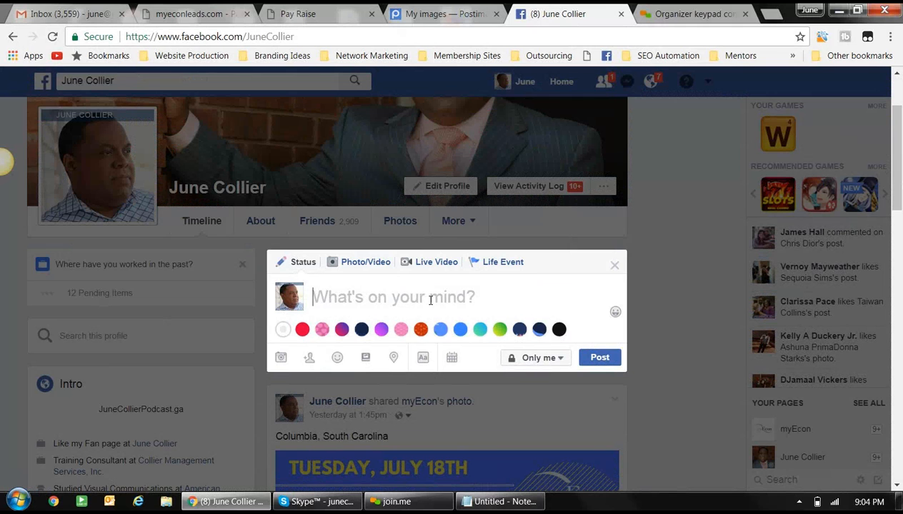
pyautogui.write('Stop')
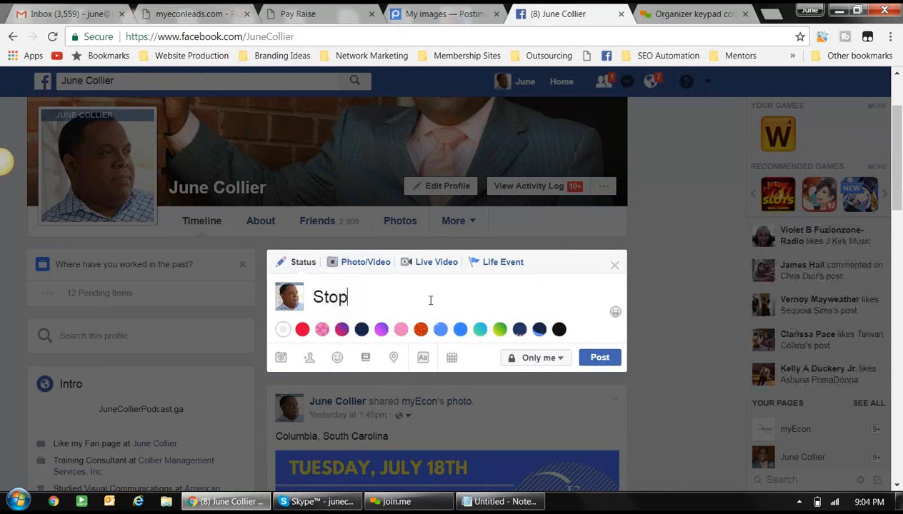
pyautogui.write(' asking Y')
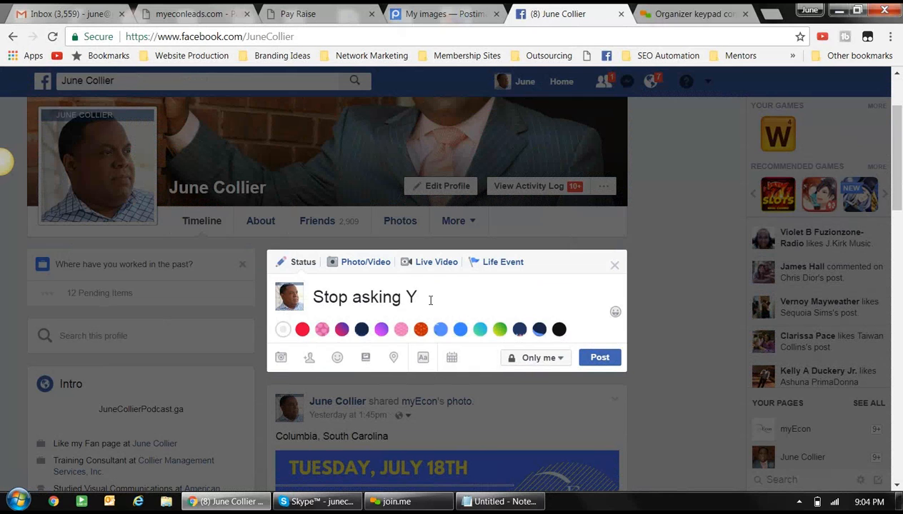
pyautogui.press('BackSpace')
pyautogui.write('your')
pyautogui.press('BackSpace')
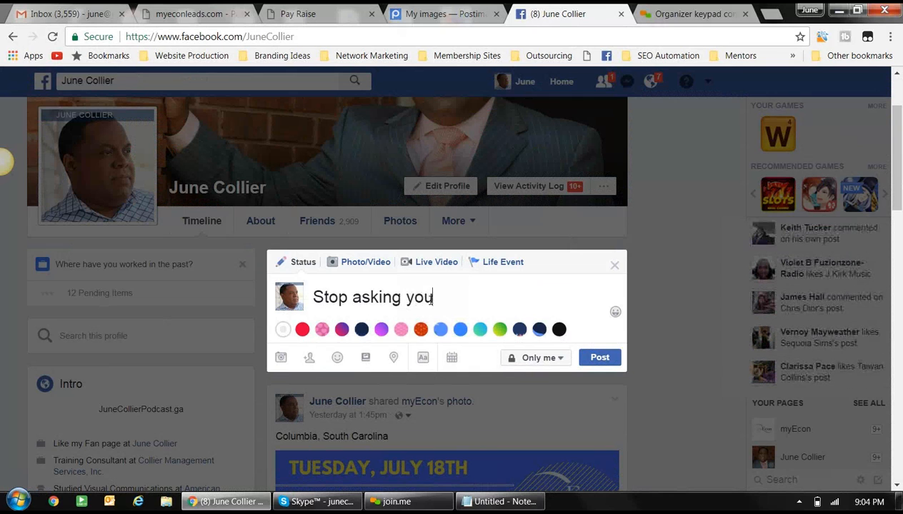
pyautogui.press('BackSpace')
pyautogui.write('ur b')
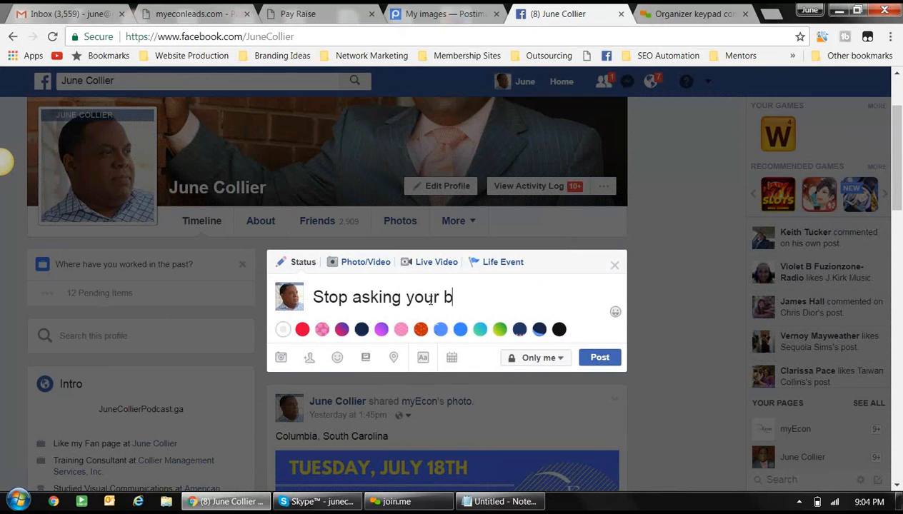
pyautogui.write('oss for a ')
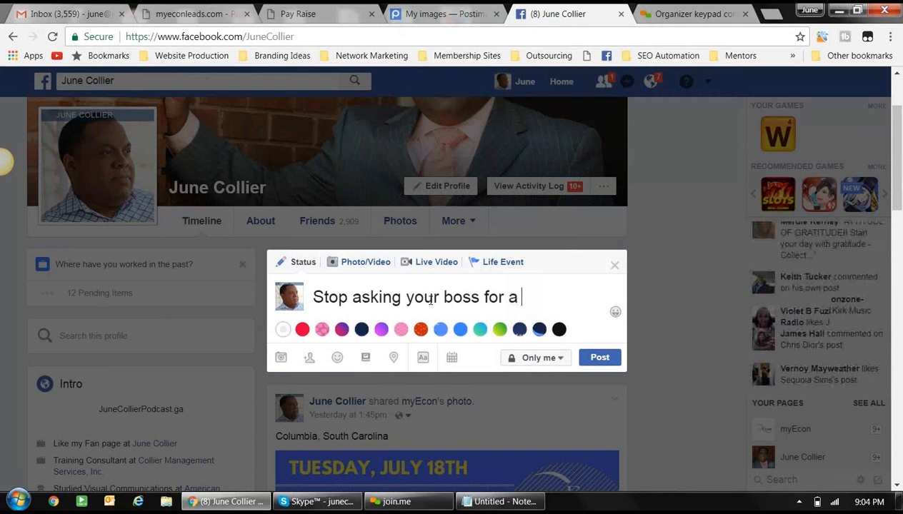
pyautogui.write('raise.')
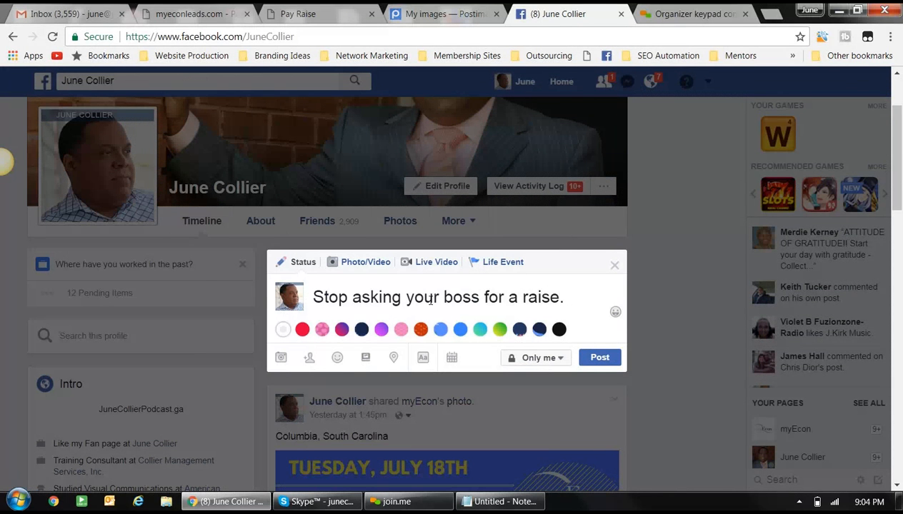
# - Paste the Pay Raise link on a new line, then delete the link text while keeping its preview
pyautogui.press('Return')
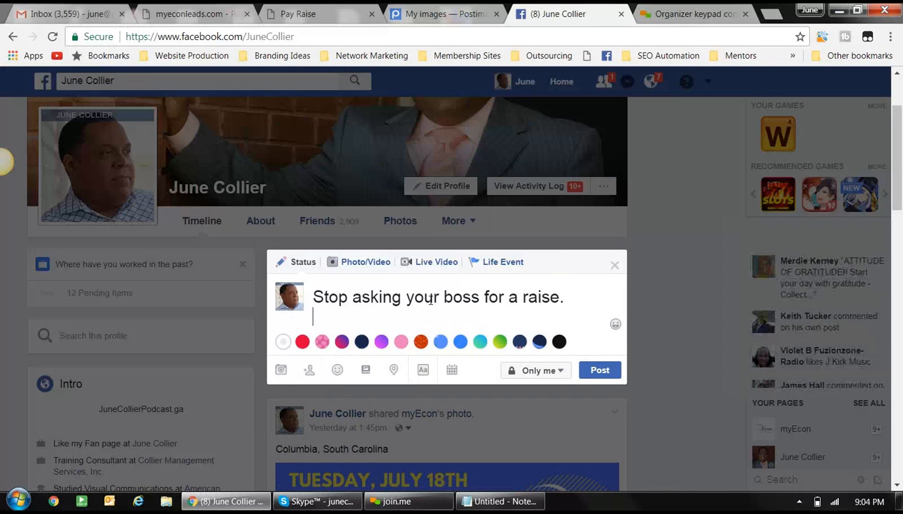
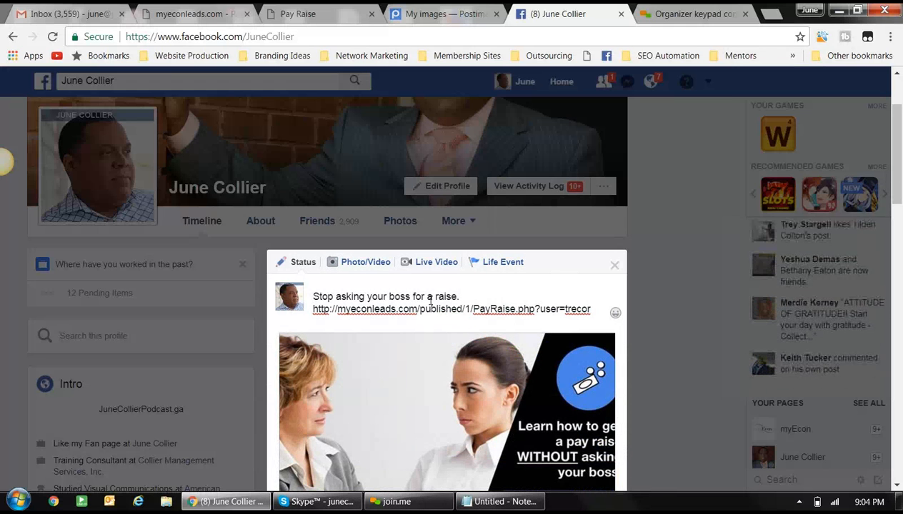
pyautogui.scroll(-2, 427, 303)
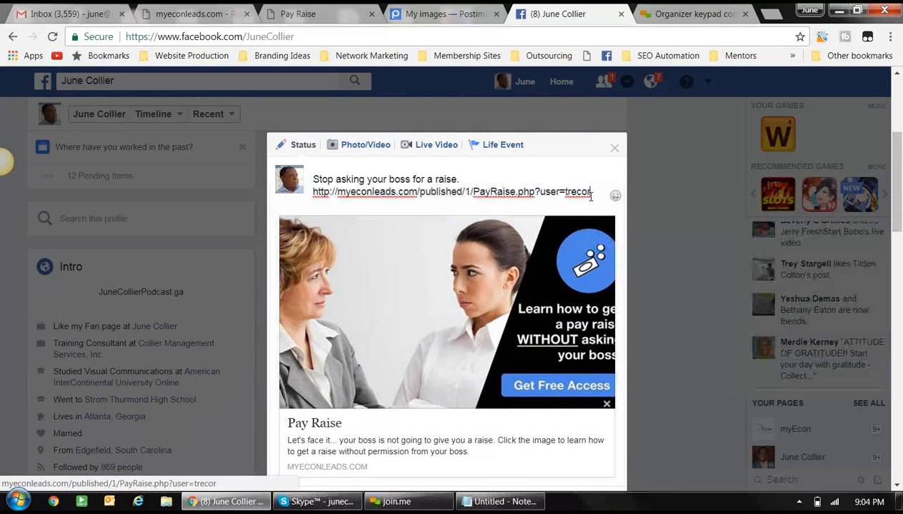
pyautogui.moveTo(590, 191); pyautogui.dragTo(315, 197)
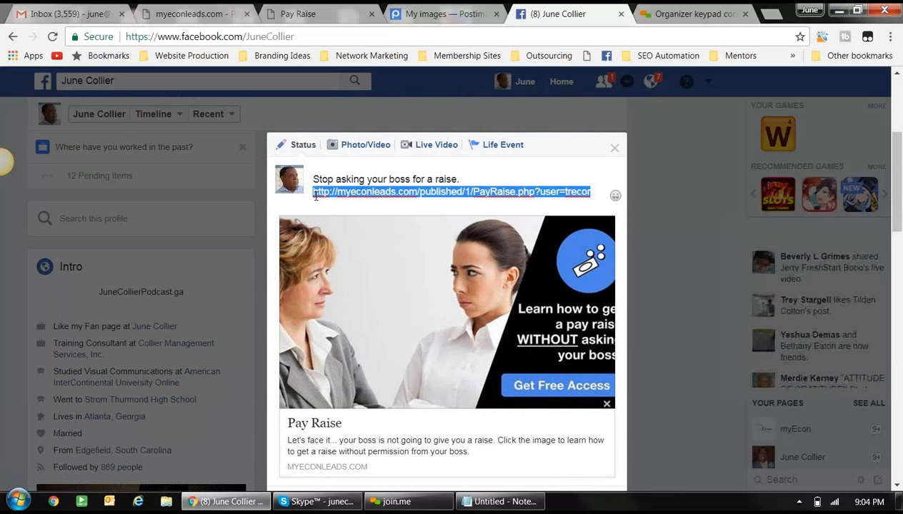
pyautogui.press('BackSpace')
pyautogui.scroll(-1, 321, 197)
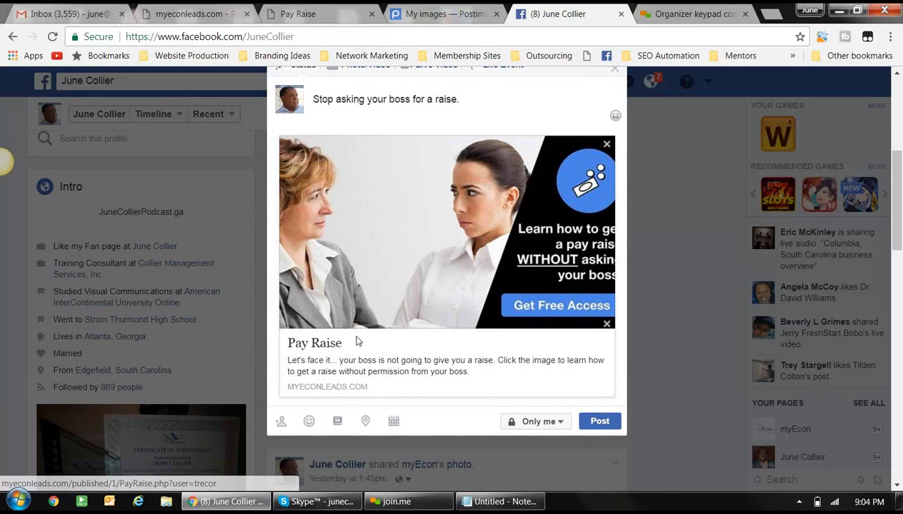
# - Post the Only me status and check the Pay Raise link preview on the timeline
pyautogui.click(592, 423)
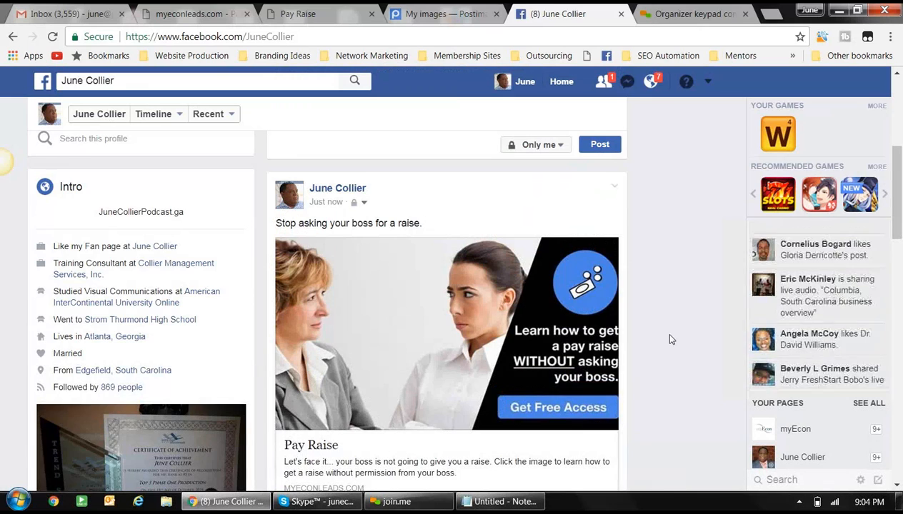
pyautogui.scroll(-2, 670, 338)
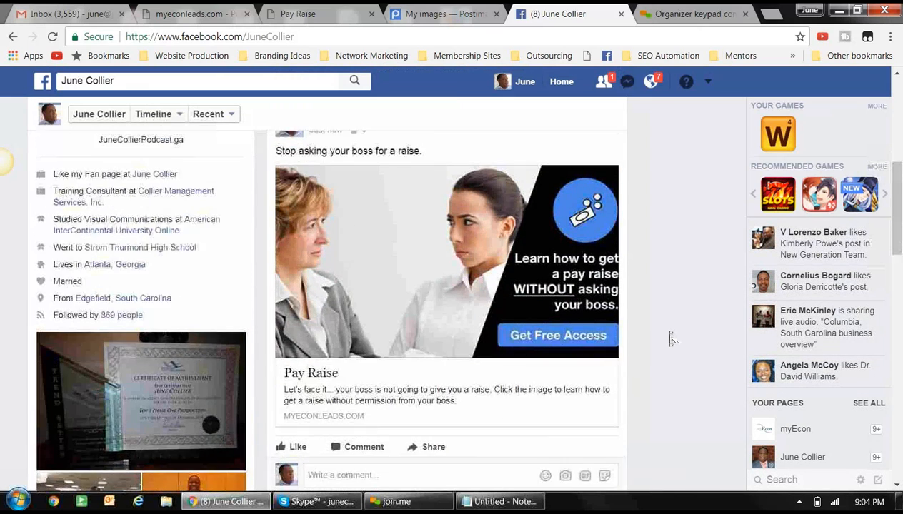
pyautogui.scroll(1, 669, 338)
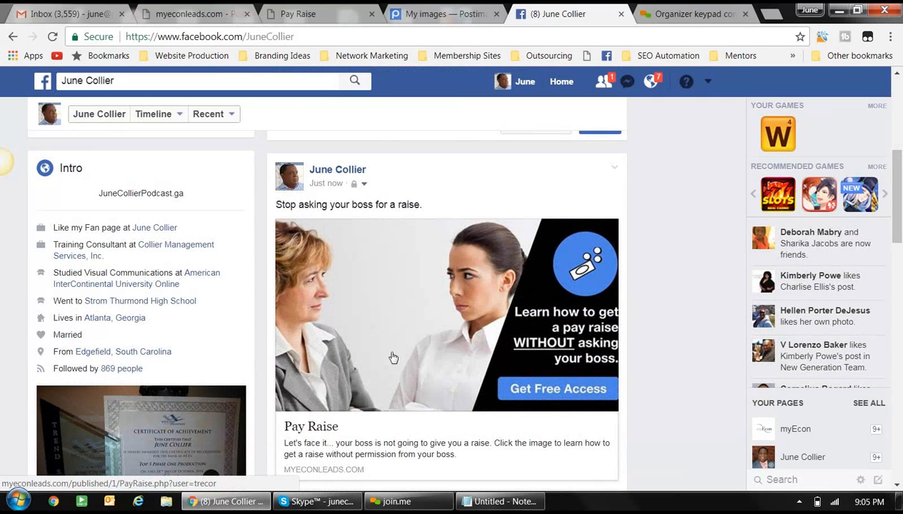
pyautogui.scroll(-2, 442, 321)
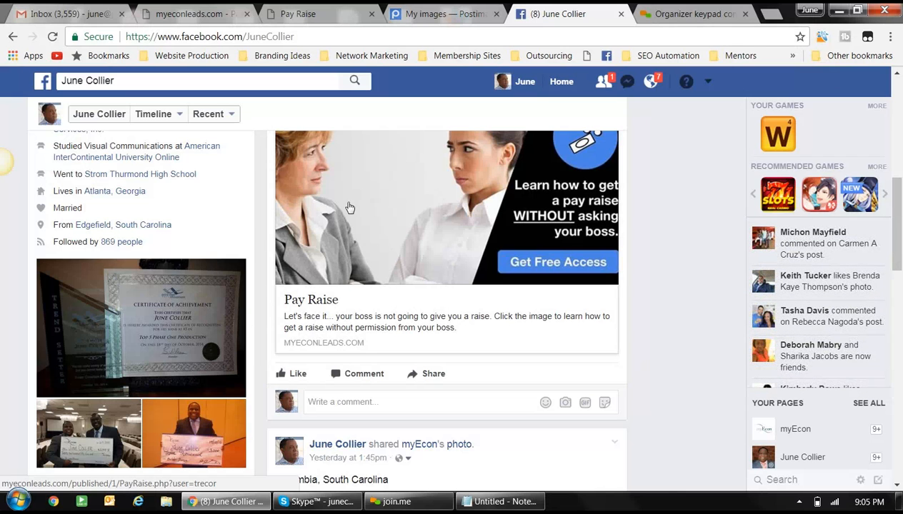
# - Return to myEconLeads and list the 9 published capture pages, including Pay Raise and Paycheck To Paycheck
pyautogui.click(210, 13)
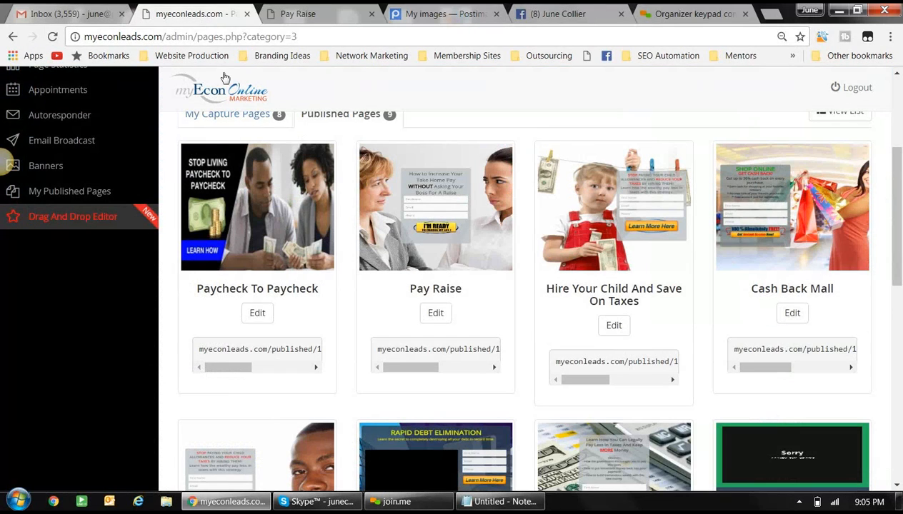
pyautogui.scroll(3, 280, 226)
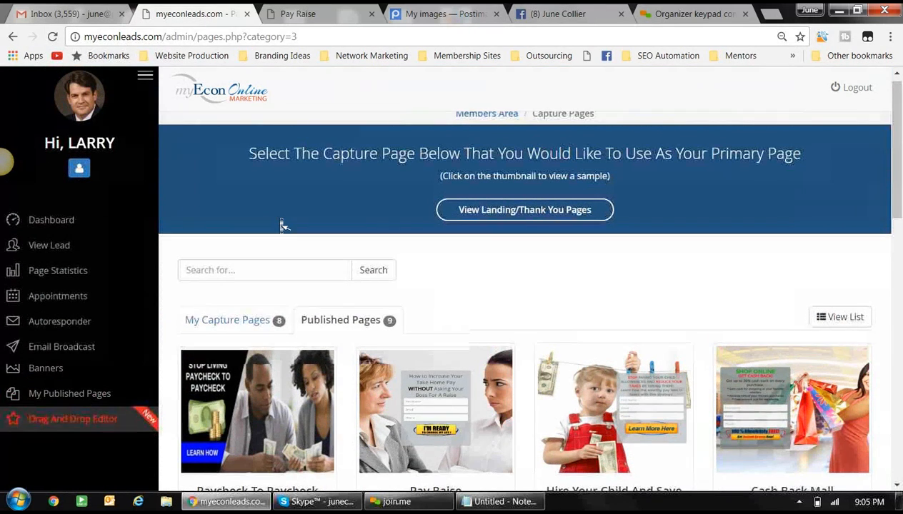
pyautogui.scroll(1, 282, 225)
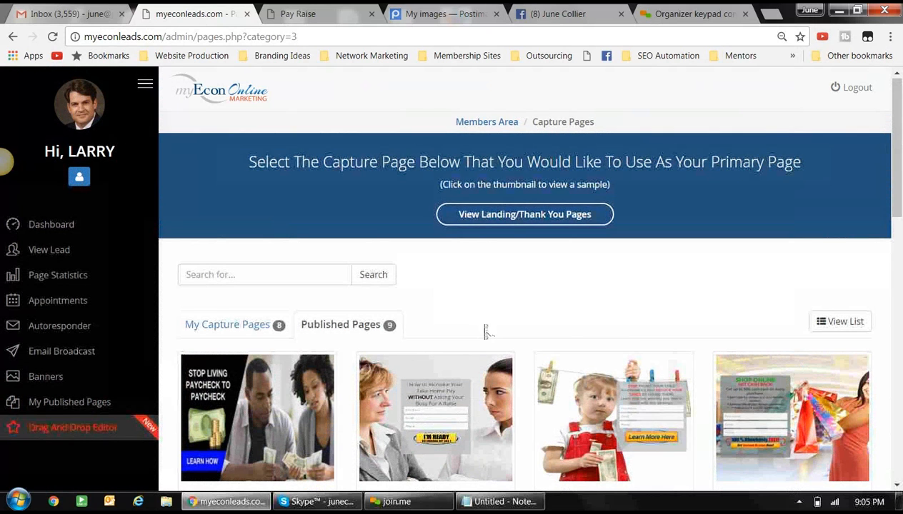
pyautogui.scroll(-3, 485, 330)
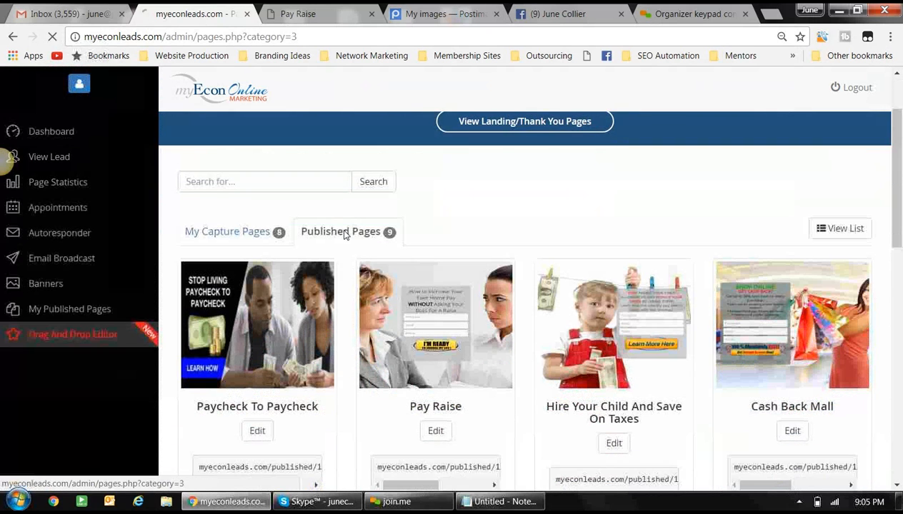
pyautogui.click(345, 232)
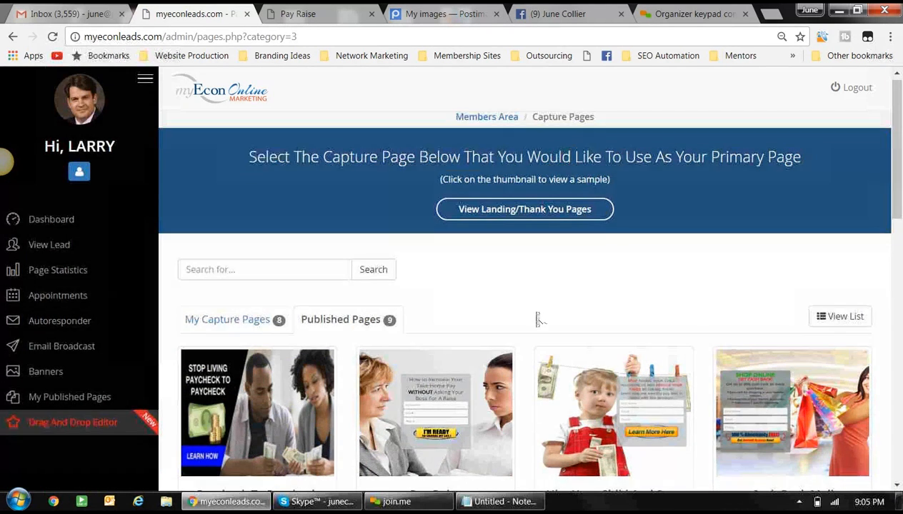
pyautogui.scroll(-3, 537, 317)
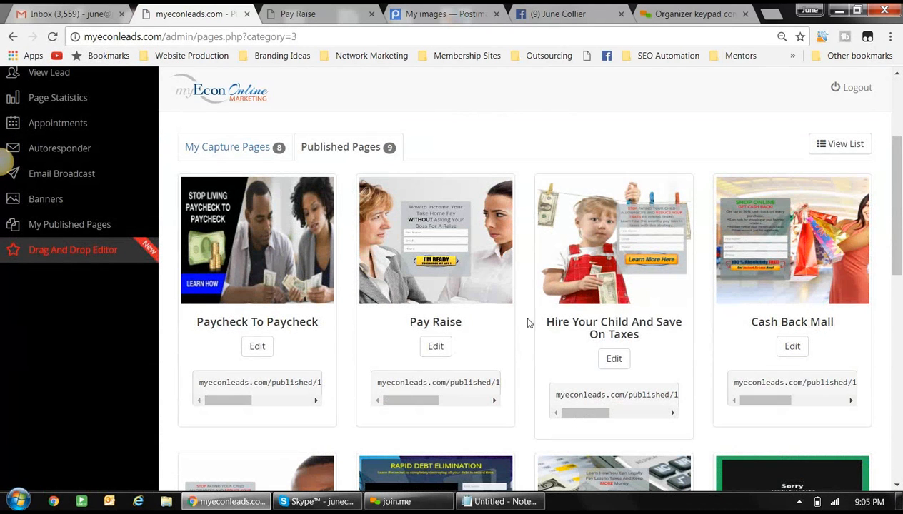
# - Edit the Pay Raise page and copy its og:image meta tag for Ask_Boss3.jpg from HTML Headers
pyautogui.click(436, 347)
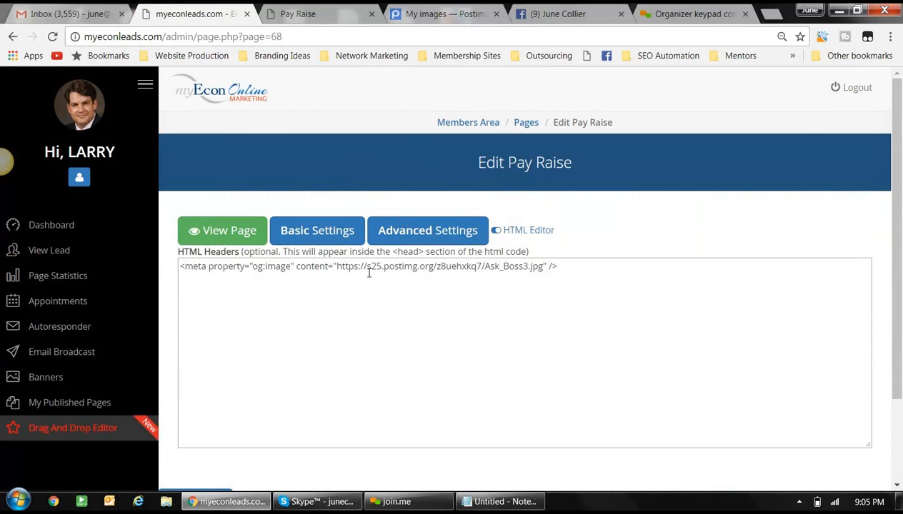
pyautogui.click(568, 267)
pyautogui.moveTo(568, 267); pyautogui.dragTo(183, 270)
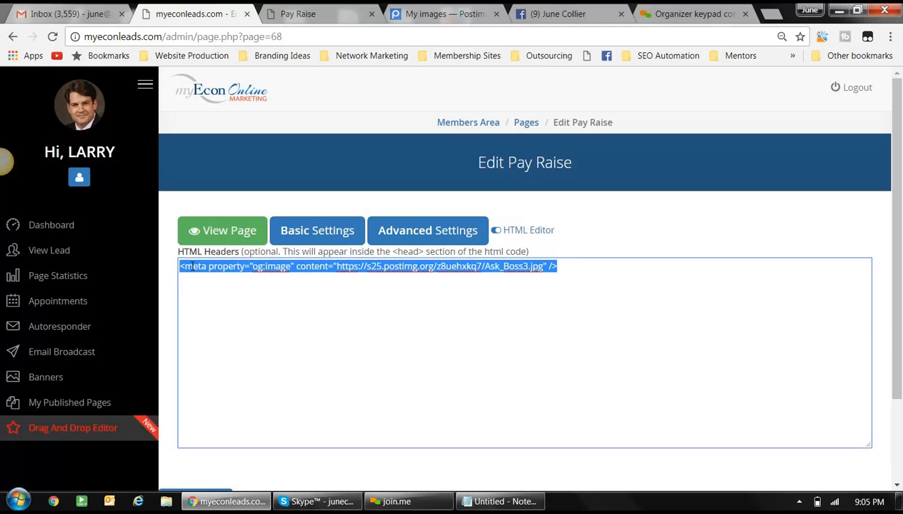
pyautogui.rightClick(190, 266)
pyautogui.click(226, 293)
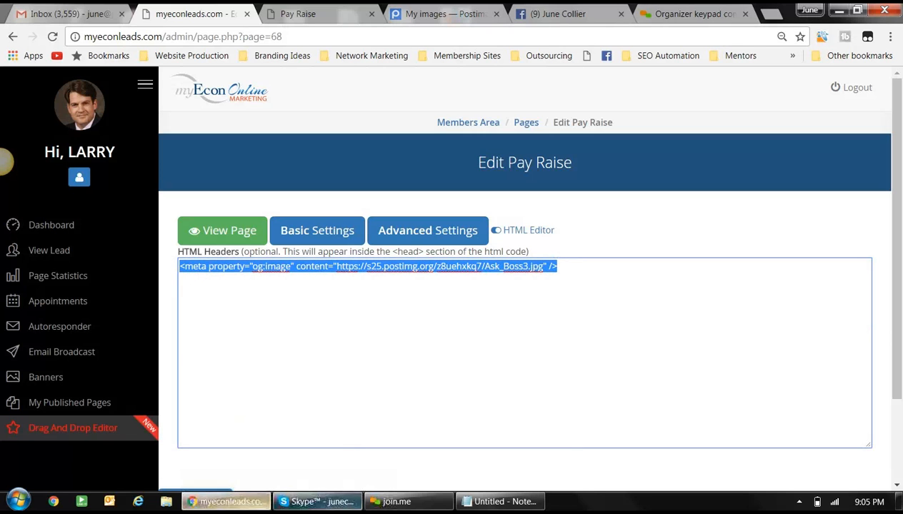
# - Paste the og:image meta tag into Notepad beneath the three how-to questions
pyautogui.click(485, 502)
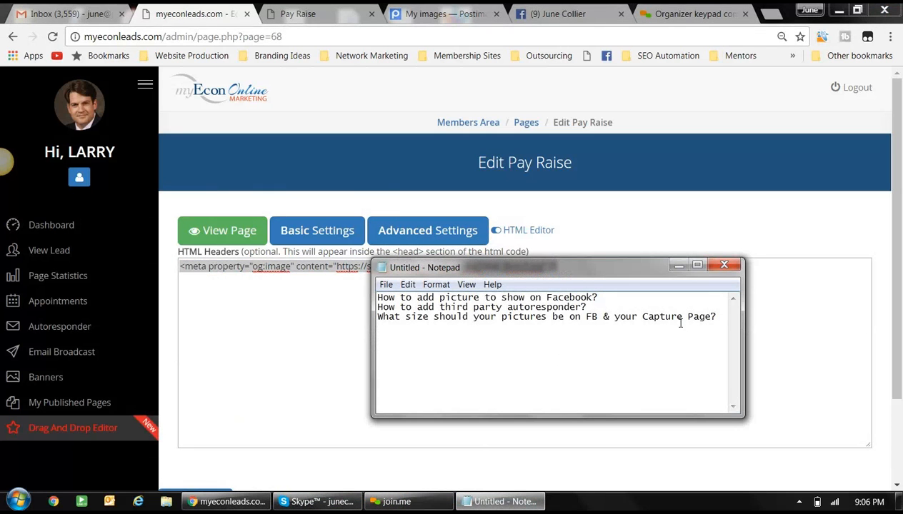
pyautogui.click(718, 316)
pyautogui.hotkey('ctrl', 'v')
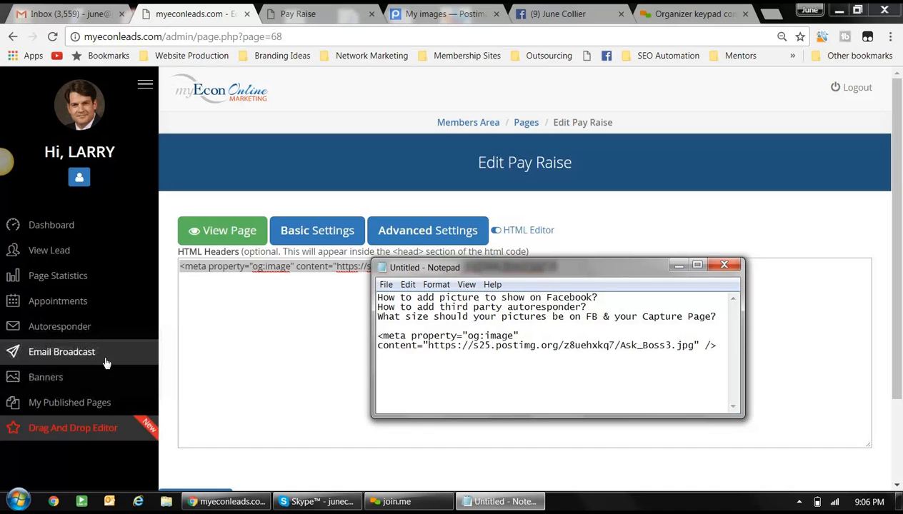
# - From Drag And Drop Editor's My Pages, view the unpublished novae capture page with its video and form
pyautogui.click(86, 433)
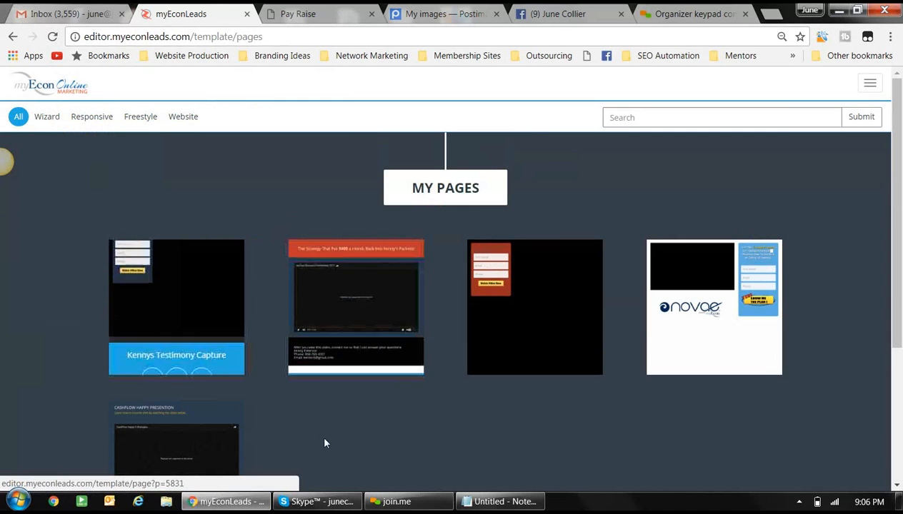
pyautogui.moveTo(676, 356)
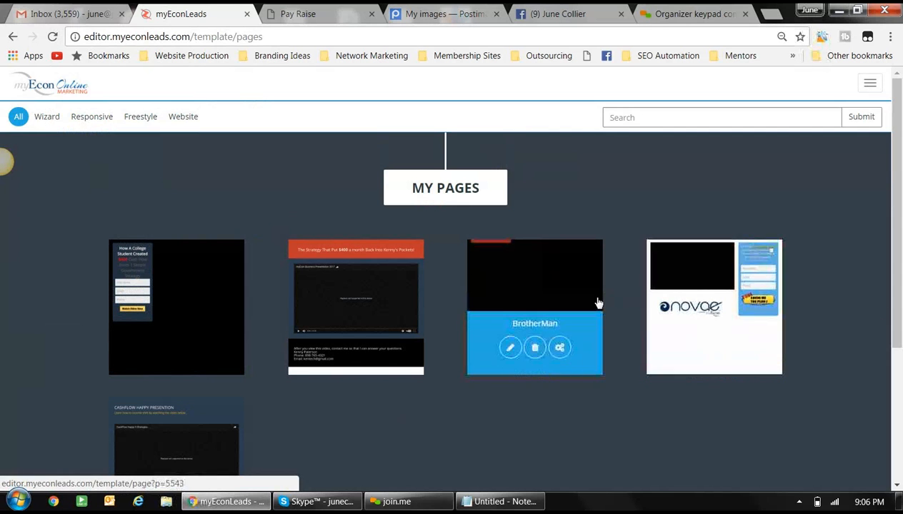
pyautogui.click(719, 304)
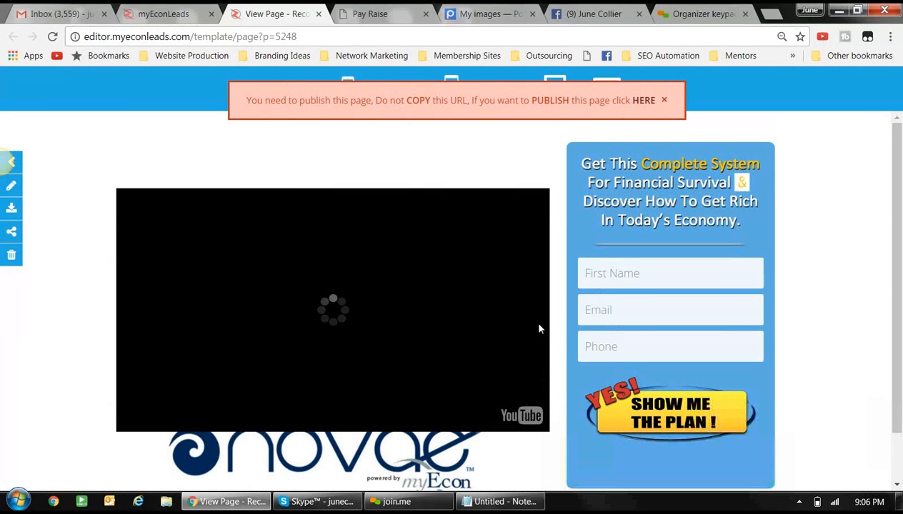
pyautogui.scroll(-1, 539, 327)
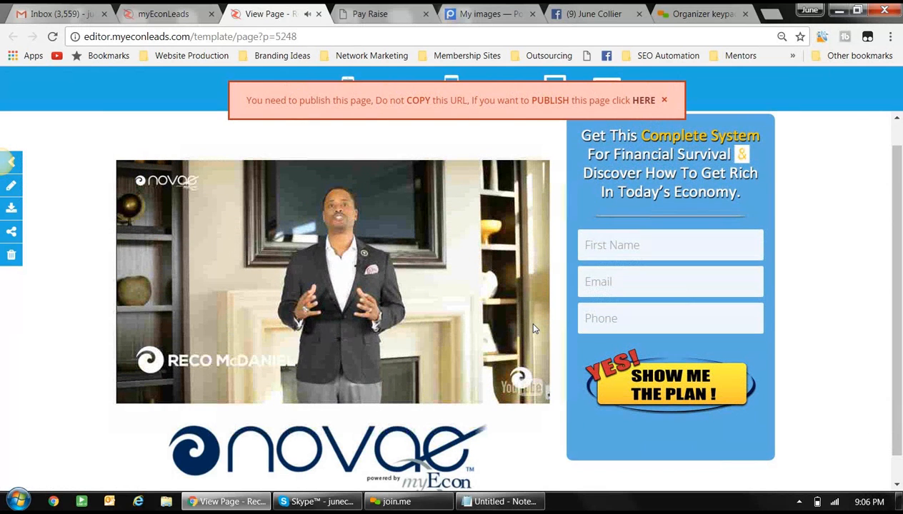
pyautogui.scroll(1, 526, 319)
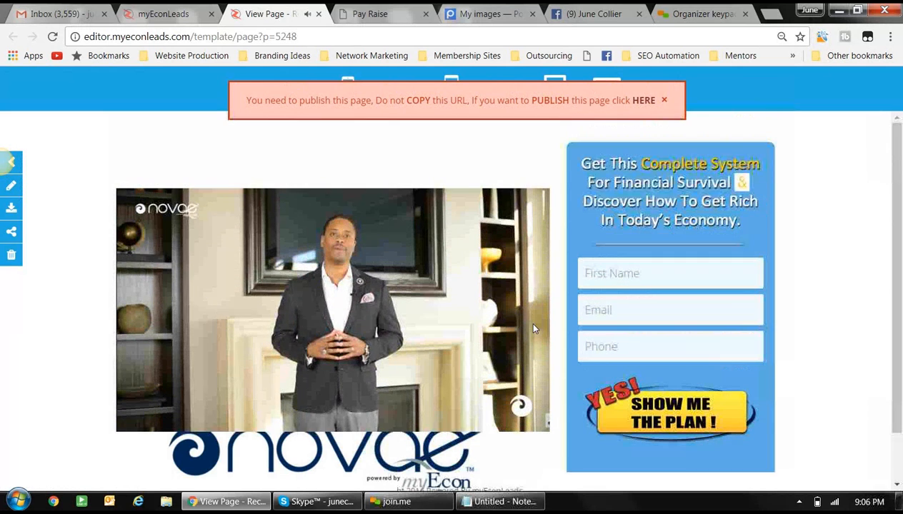
# - Publish the novae page named after the presenter, using the Cashback Mall email series
pyautogui.click(642, 101)
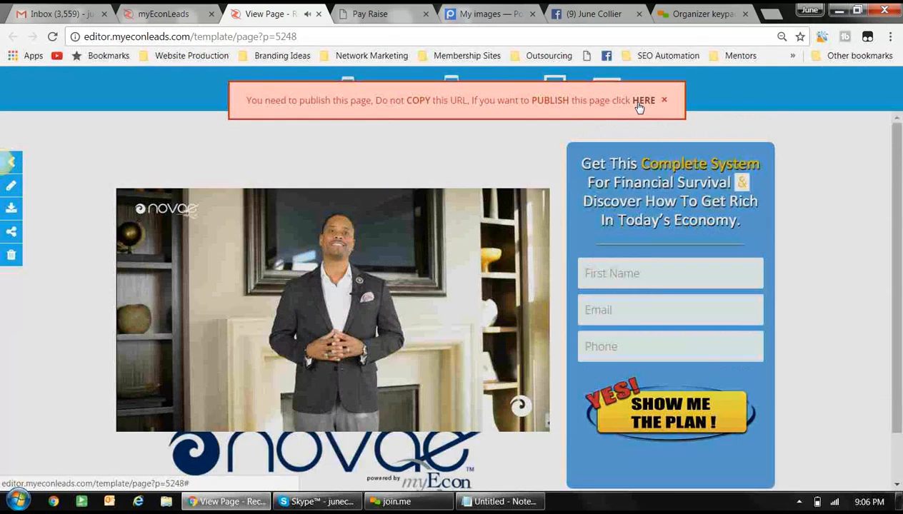
pyautogui.click(446, 216)
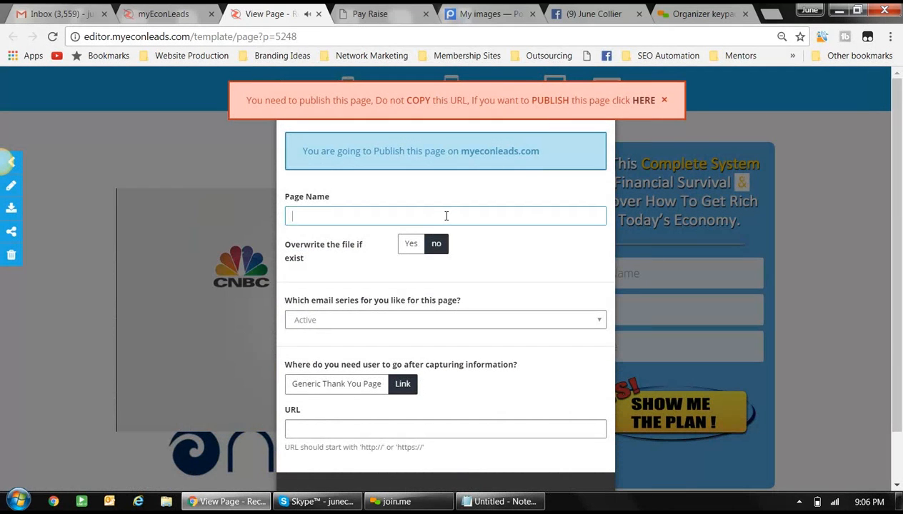
pyautogui.write('Rec')
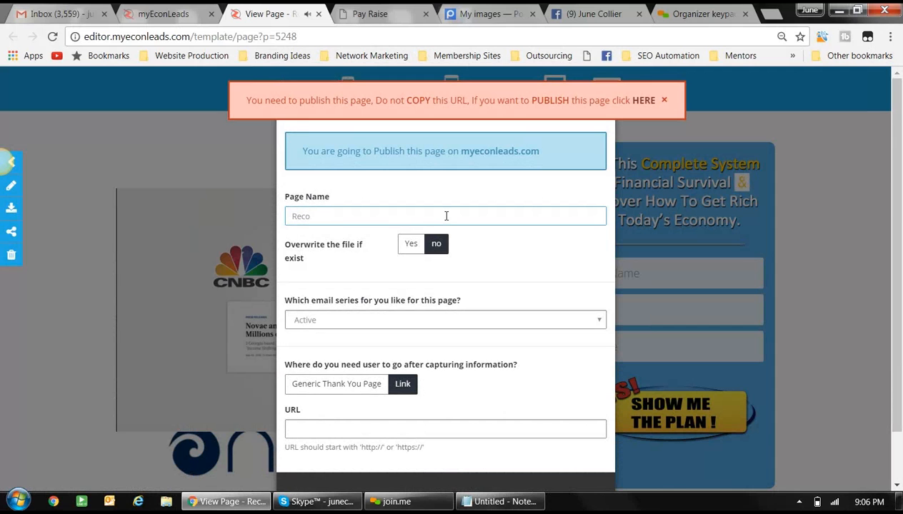
pyautogui.write('oMc')
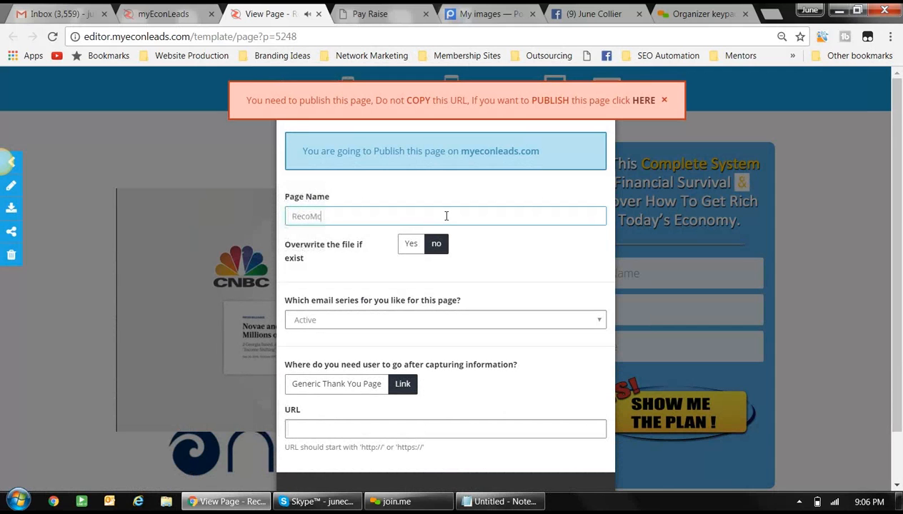
pyautogui.write('Daniel')
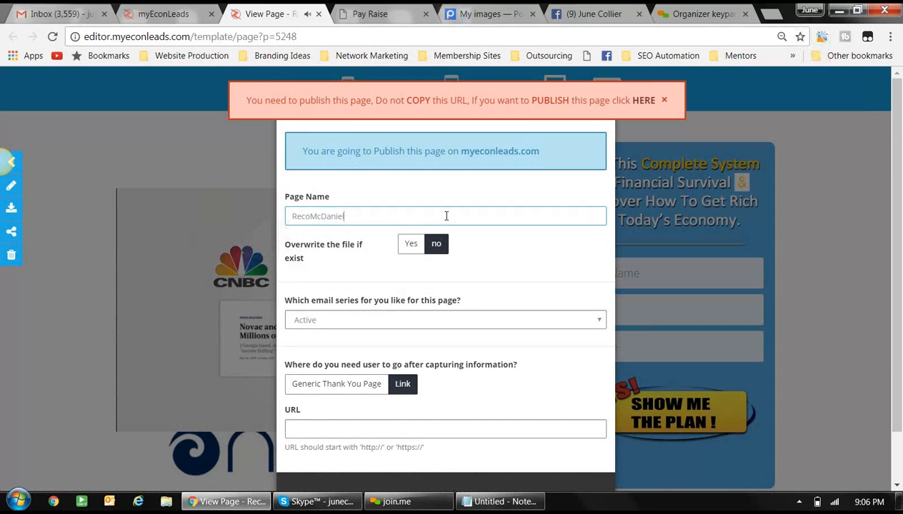
pyautogui.click(355, 325)
pyautogui.click(318, 147)
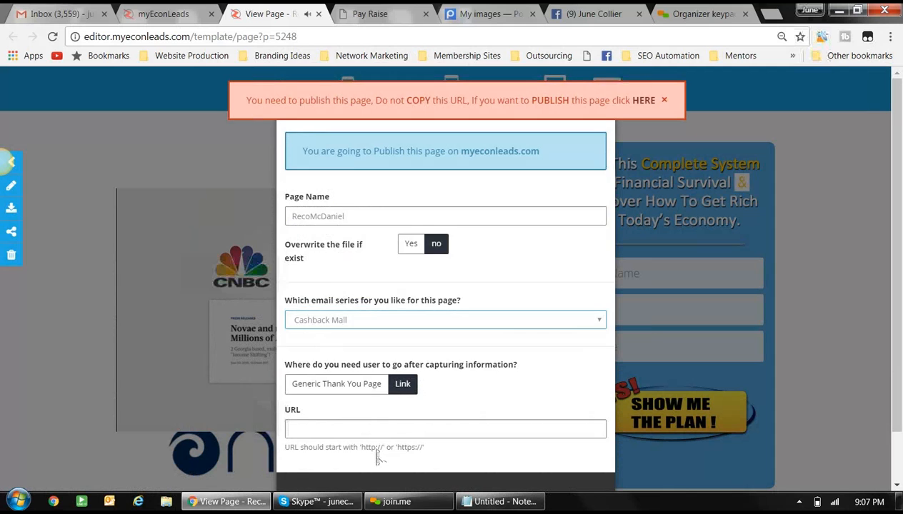
pyautogui.scroll(-2, 372, 446)
pyautogui.click(582, 456)
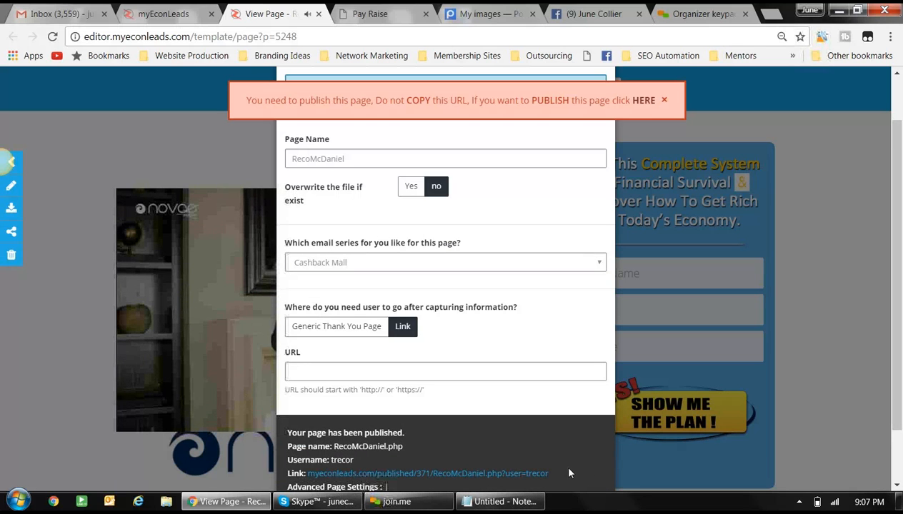
# - Copy the published page's link and close the publish settings panel
pyautogui.moveTo(551, 475); pyautogui.dragTo(480, 474)
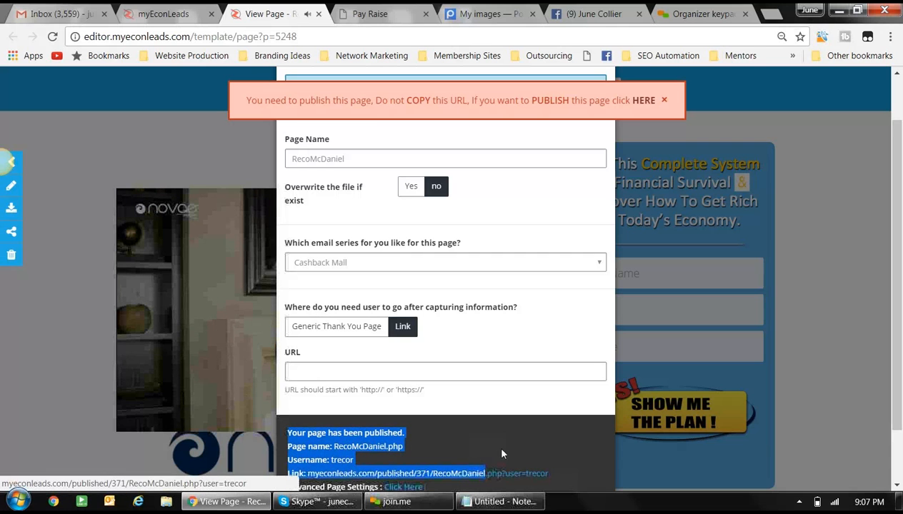
pyautogui.click(505, 452)
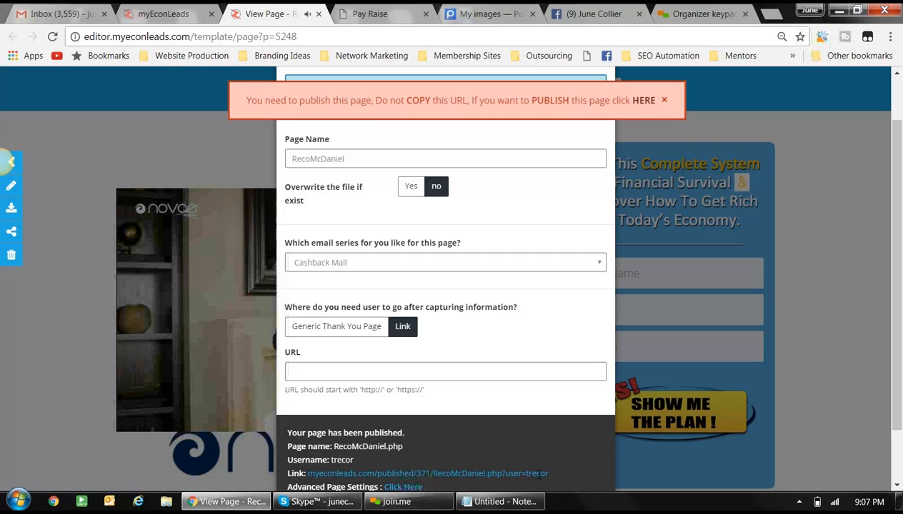
pyautogui.moveTo(550, 473); pyautogui.dragTo(306, 473)
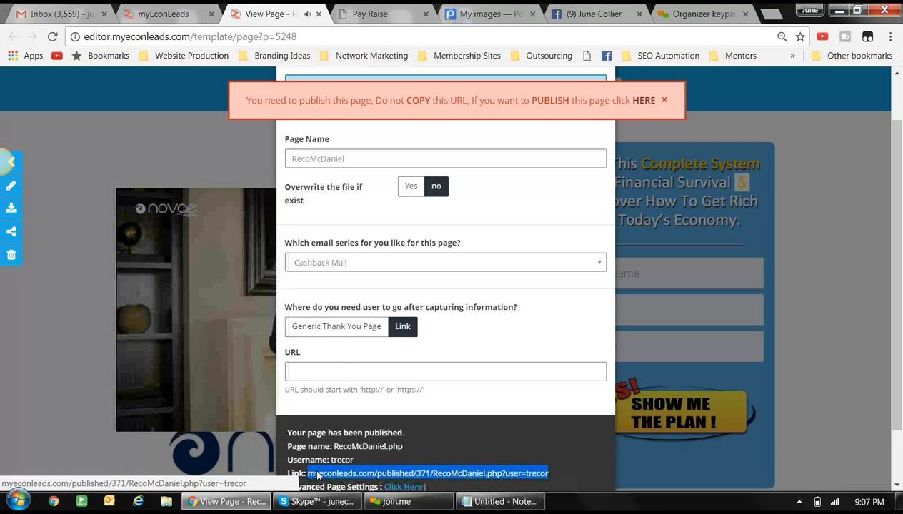
pyautogui.rightClick(316, 471)
pyautogui.click(343, 418)
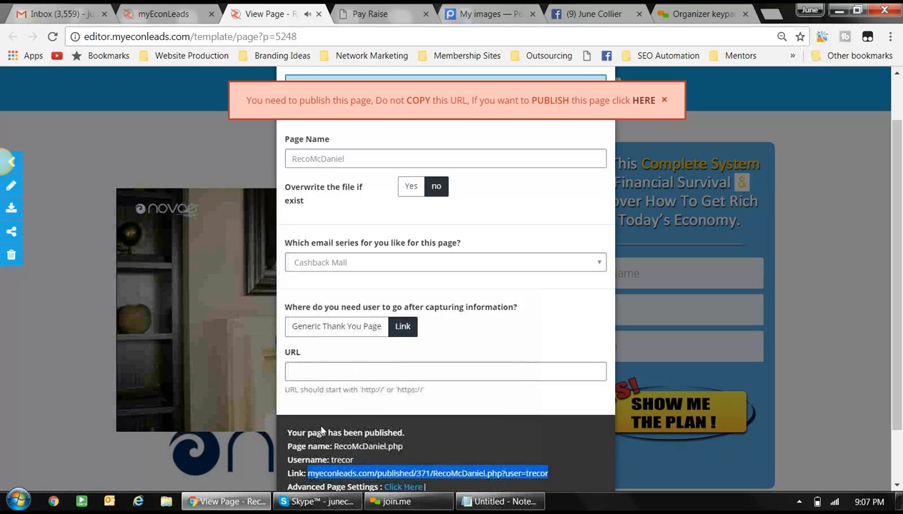
pyautogui.click(229, 403)
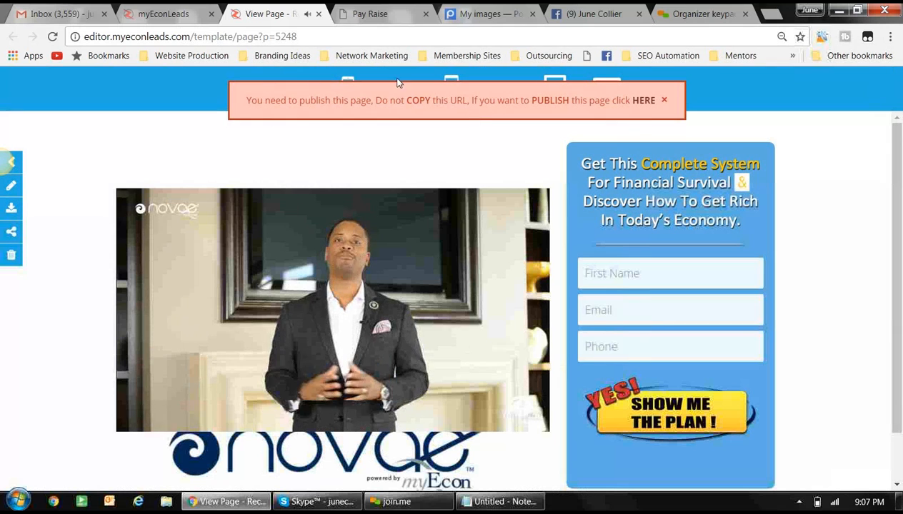
# - Post a Facebook status with the presenter's name plus 'explains myEcon' and the pasted capture page link
pyautogui.click(318, 14)
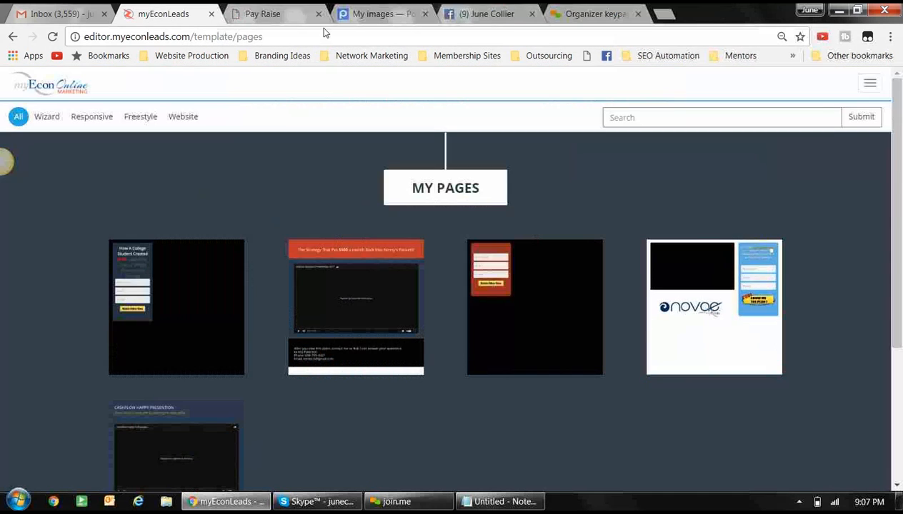
pyautogui.click(469, 14)
pyautogui.scroll(5, 473, 333)
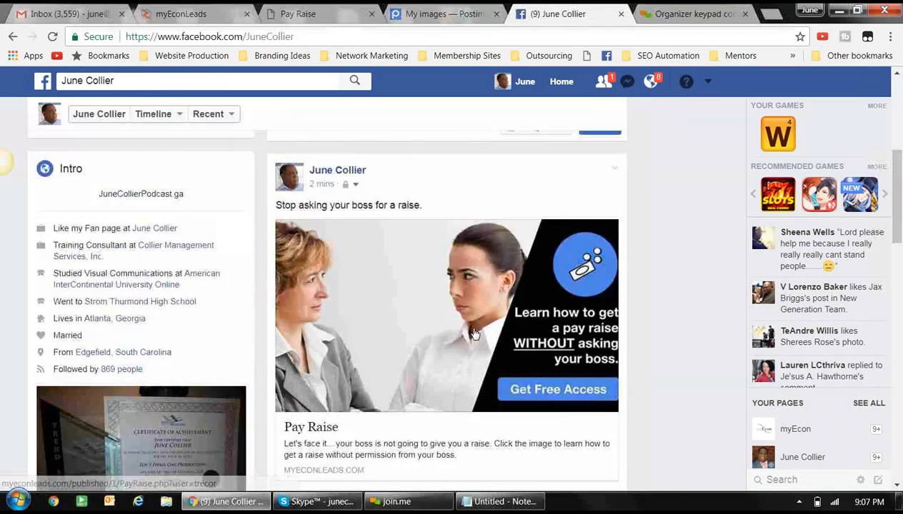
pyautogui.click(401, 288)
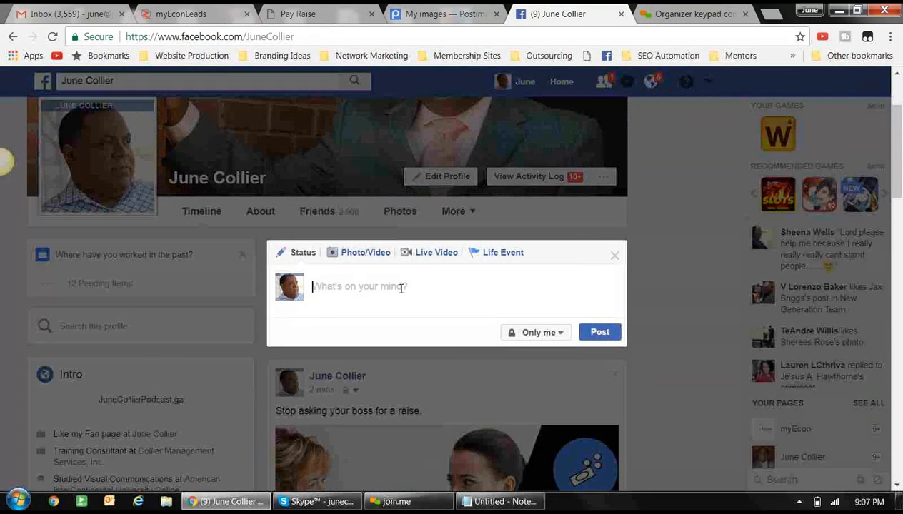
pyautogui.write('Reco')
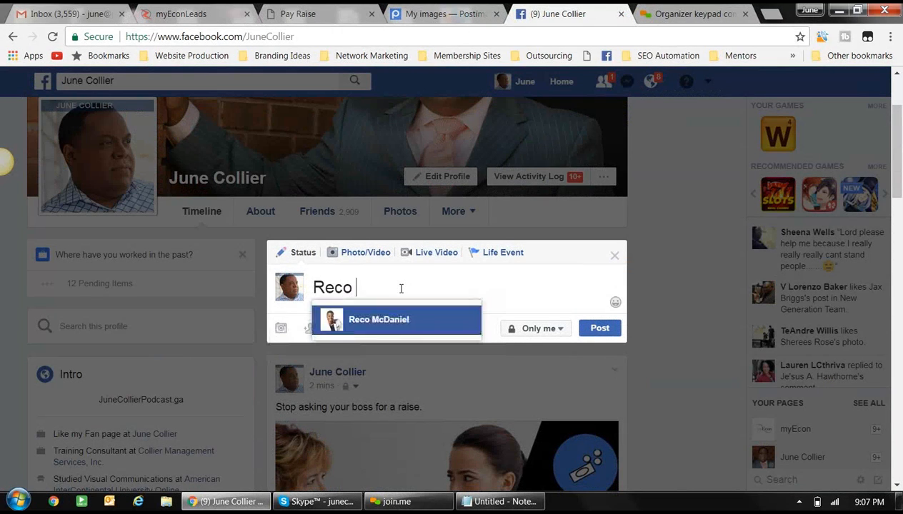
pyautogui.write(' McDa')
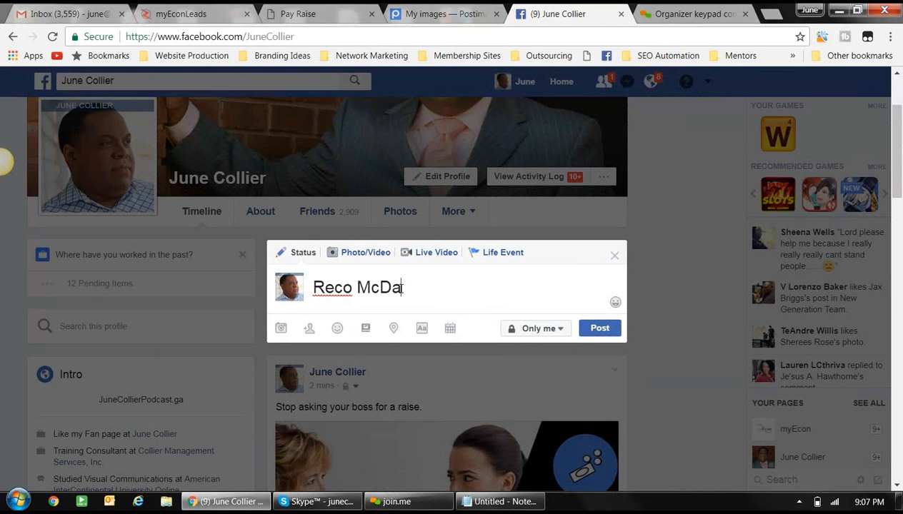
pyautogui.write('niel explain')
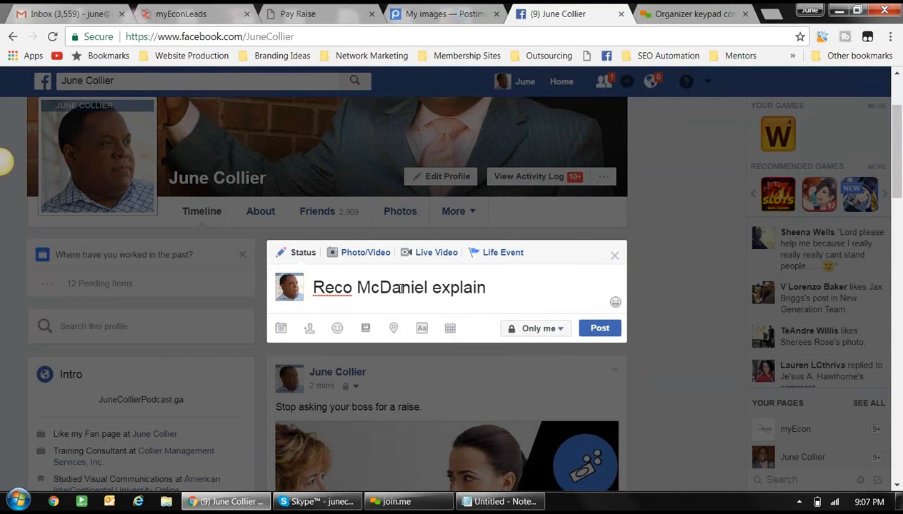
pyautogui.write('s myEcon')
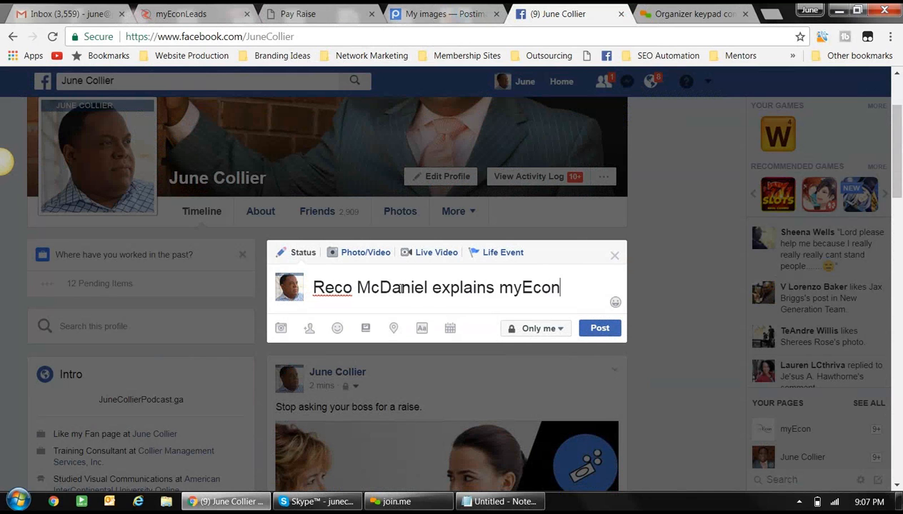
pyautogui.press('Return')
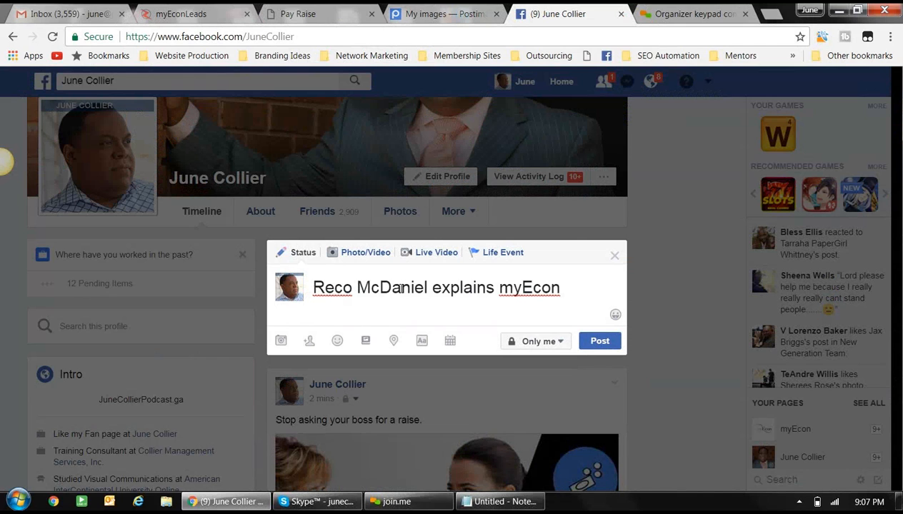
pyautogui.hotkey('ctrl', 'v')
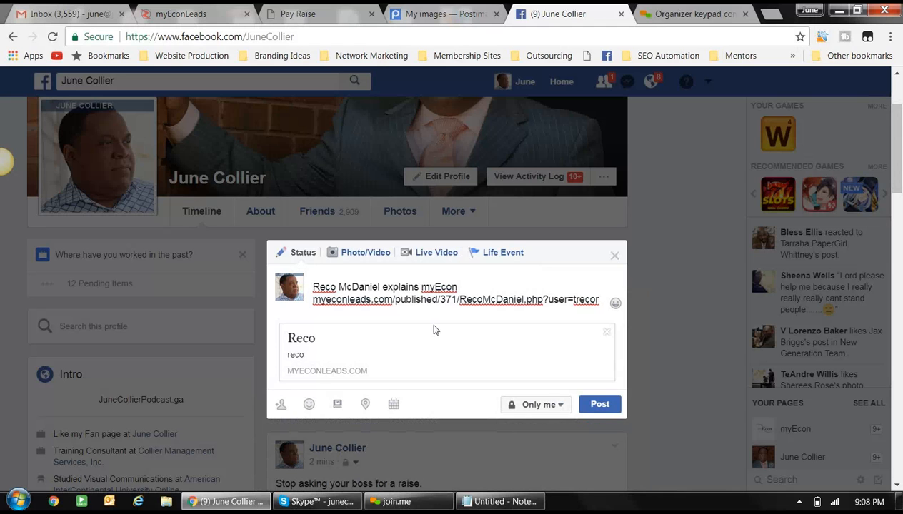
pyautogui.click(600, 406)
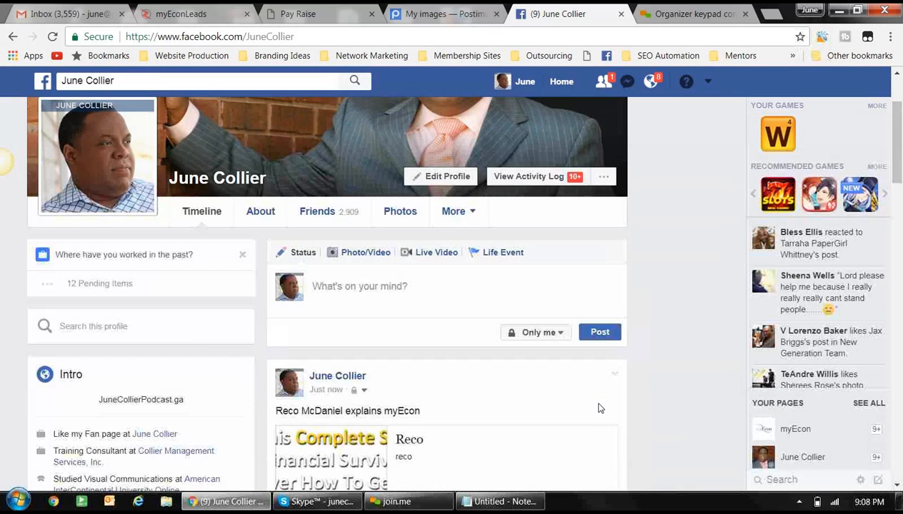
# - Inspect the new post's preview still showing the old financial-survival image, then open a new browser tab
pyautogui.scroll(-2, 597, 410)
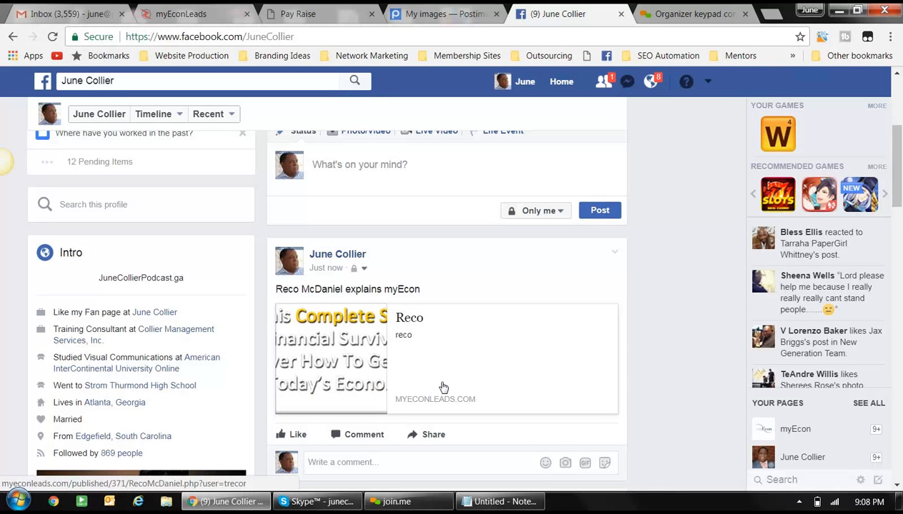
pyautogui.scroll(-3, 442, 389)
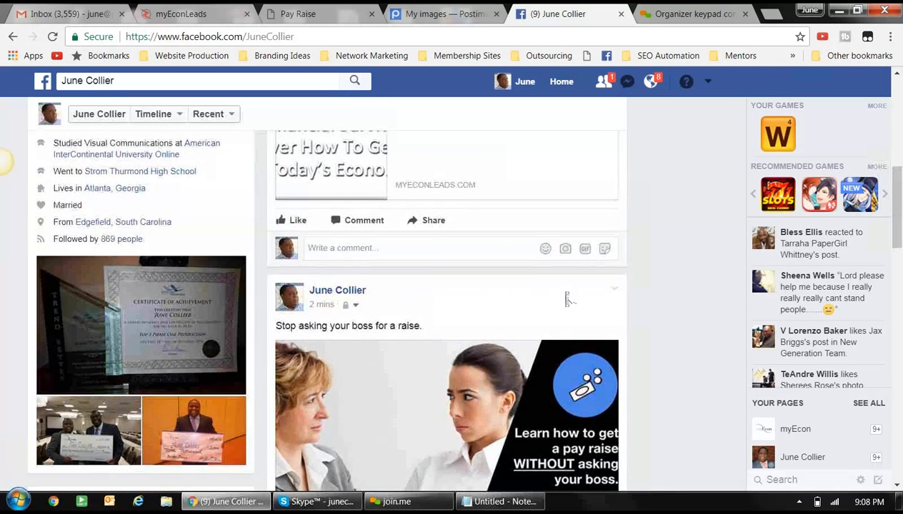
pyautogui.scroll(2, 566, 294)
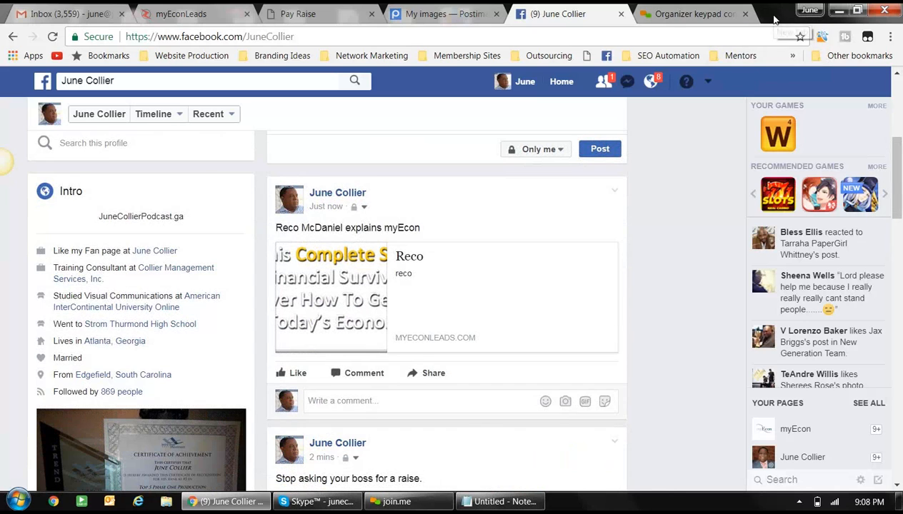
pyautogui.click(771, 15)
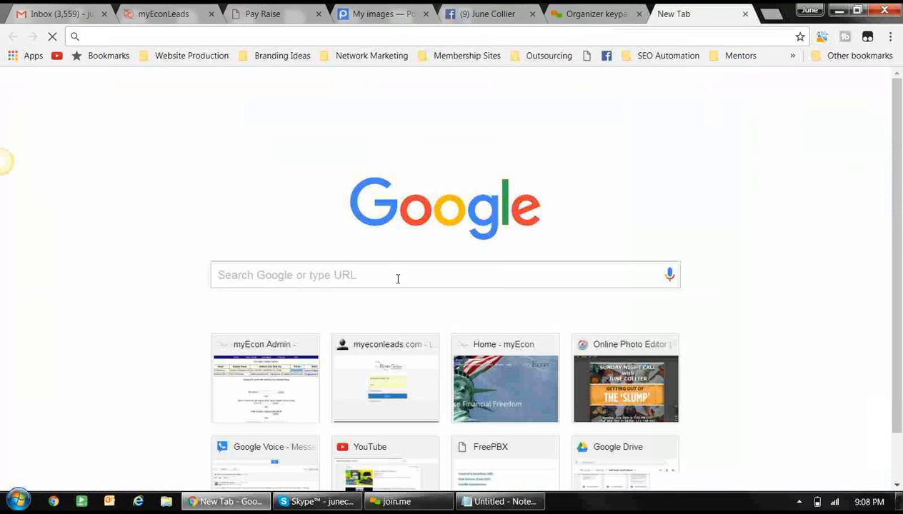
# - Search Google for 'reco mcdaniel novae' and browse the Images results
pyautogui.write('reco')
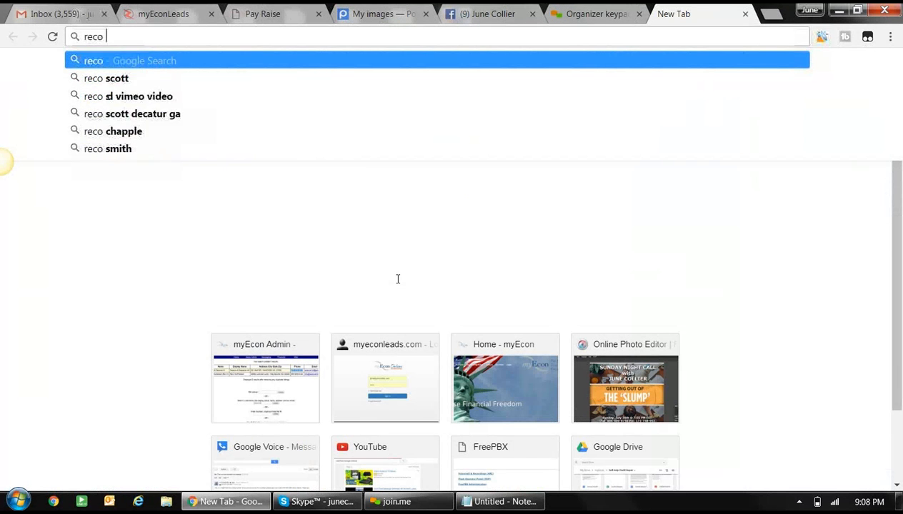
pyautogui.write(' m')
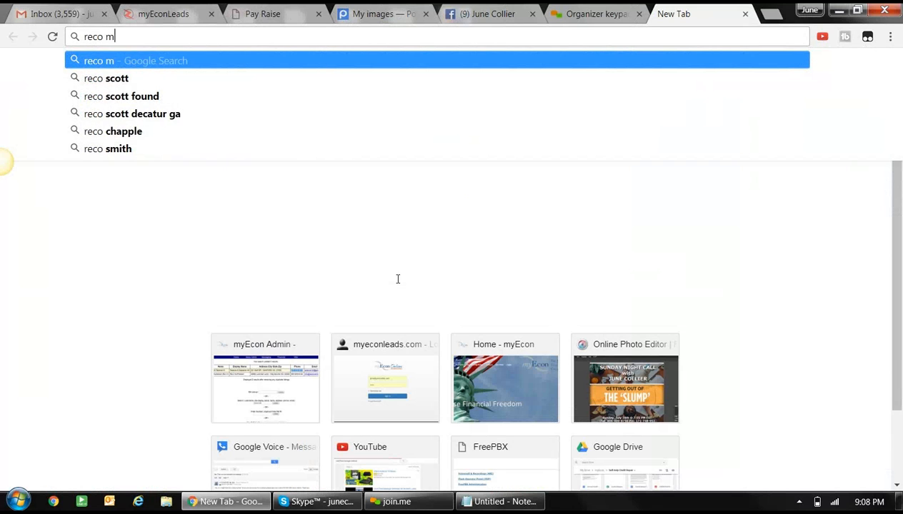
pyautogui.write('cdaniel nove')
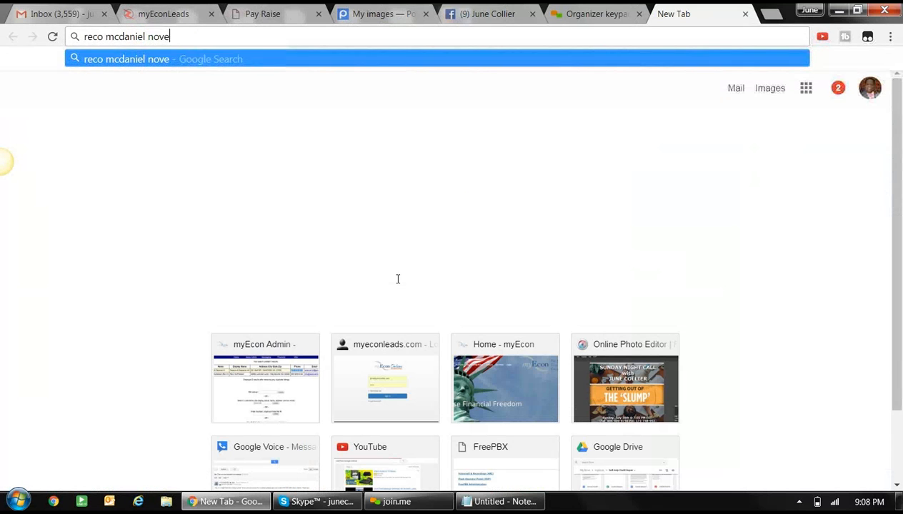
pyautogui.press('BackSpace')
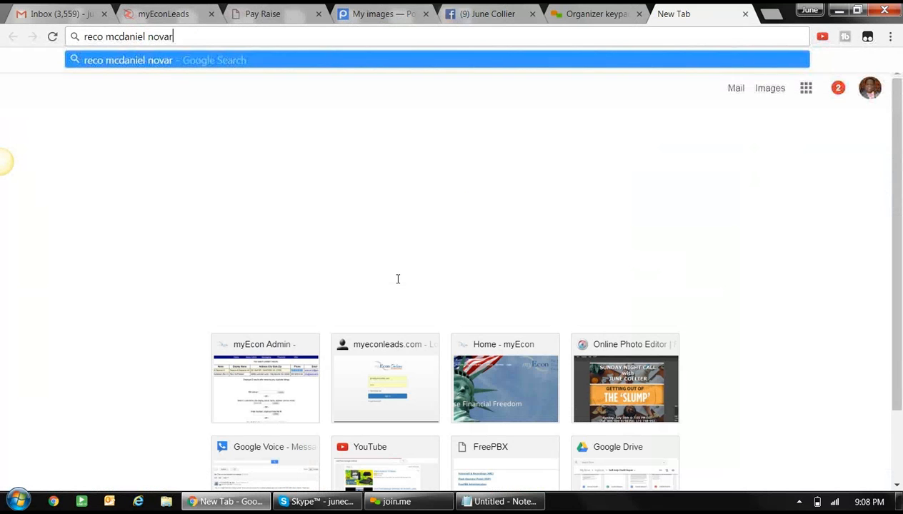
pyautogui.write('ae')
pyautogui.press('Return')
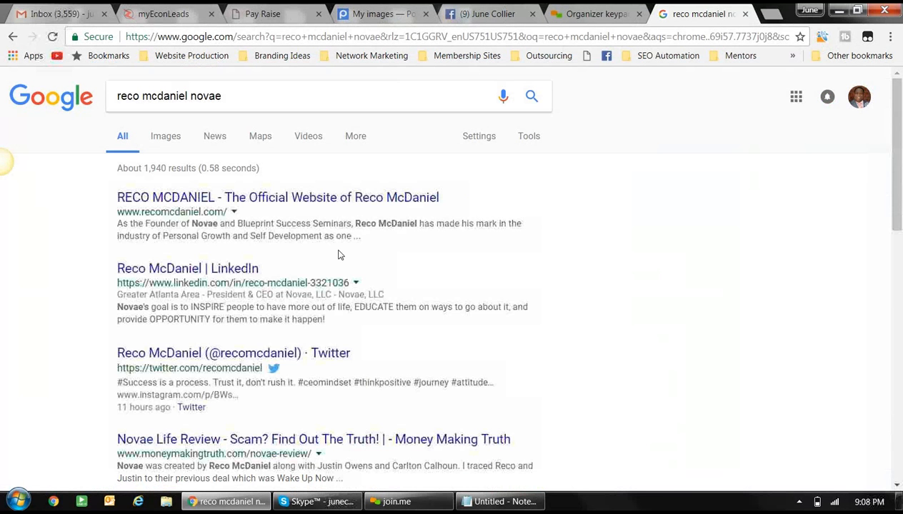
pyautogui.click(176, 137)
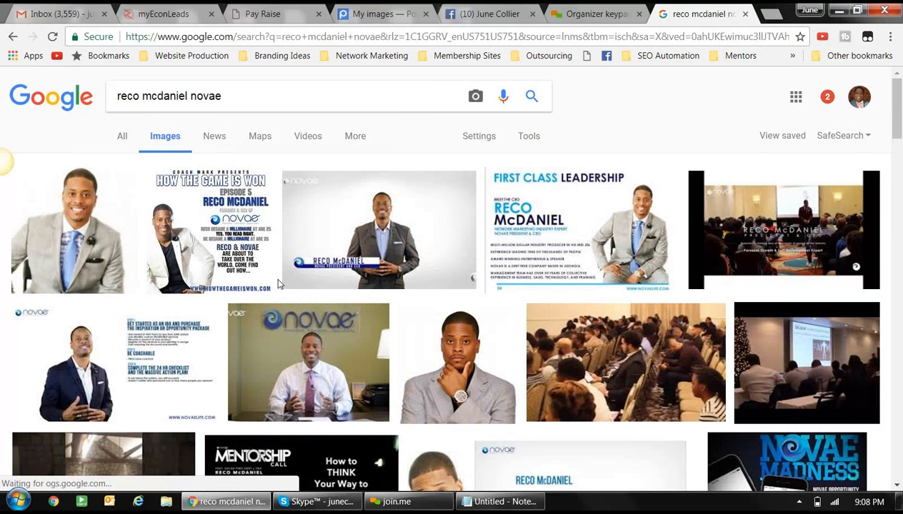
pyautogui.scroll(-1, 278, 284)
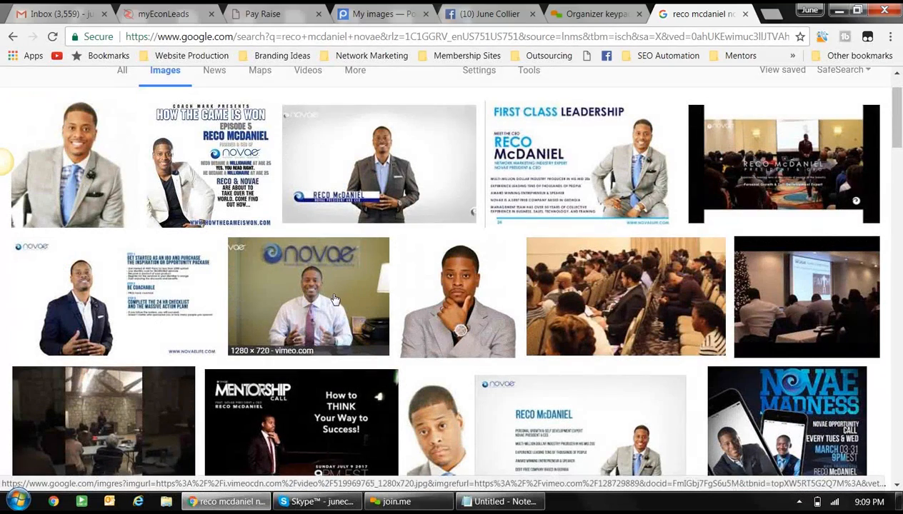
pyautogui.scroll(-4, 334, 298)
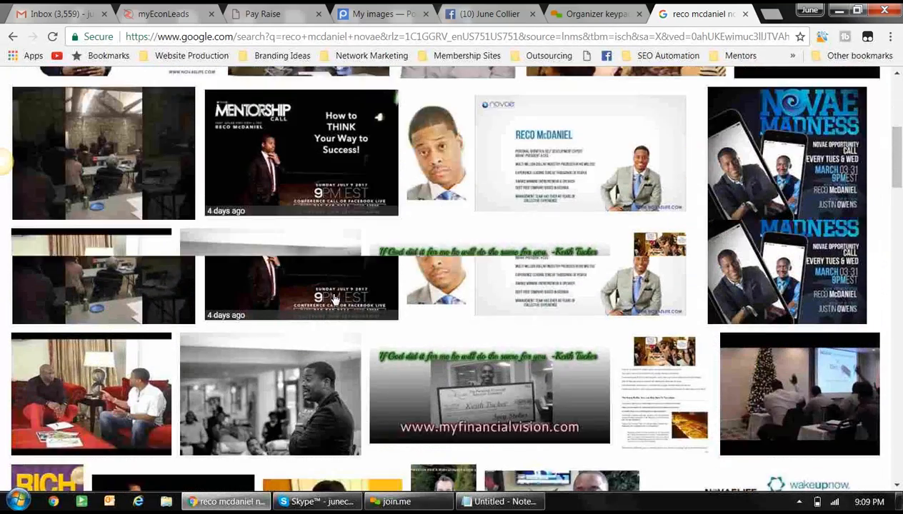
pyautogui.scroll(-5, 333, 299)
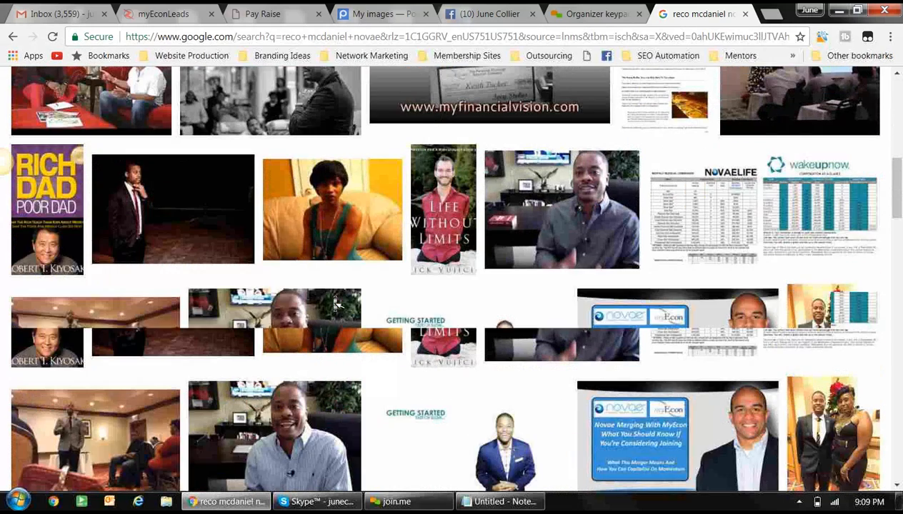
pyautogui.scroll(12, 327, 294)
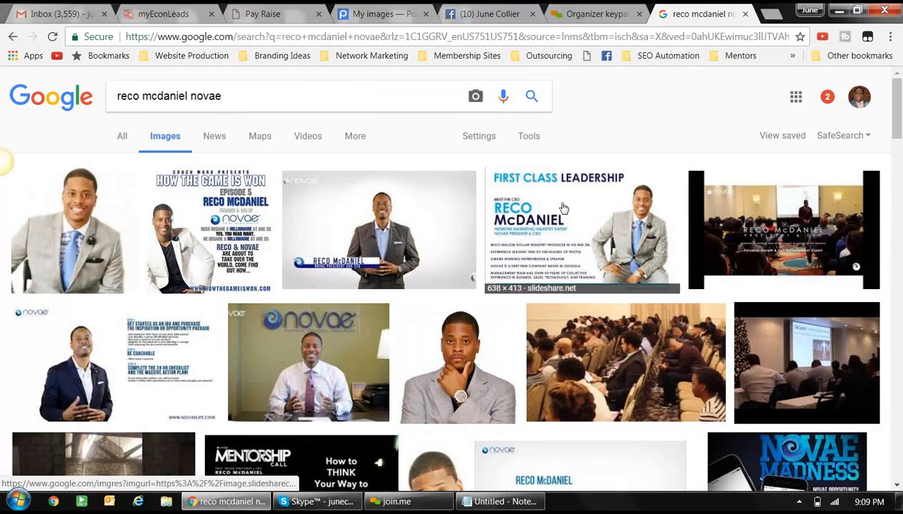
# - Save the full-size First Class Leadership photo as recomcdaniel.jpg, then switch to Postimage's My images
pyautogui.click(564, 207)
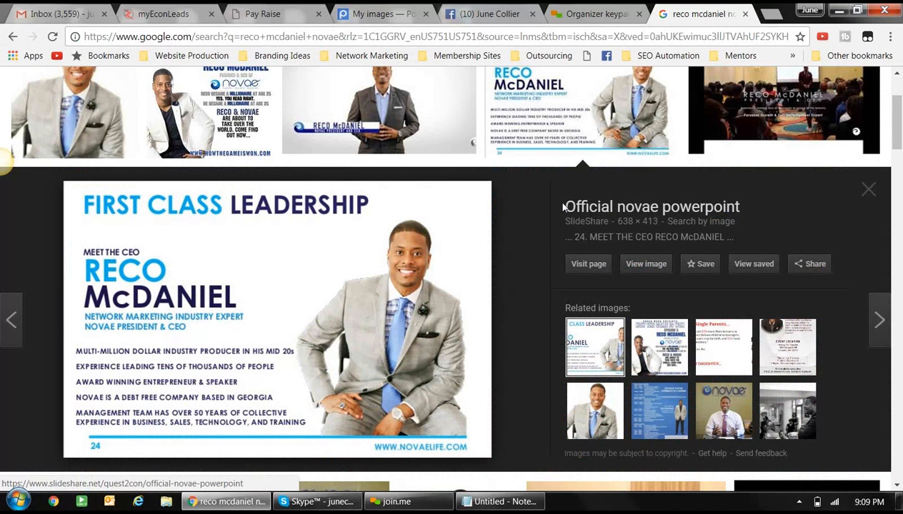
pyautogui.click(645, 265)
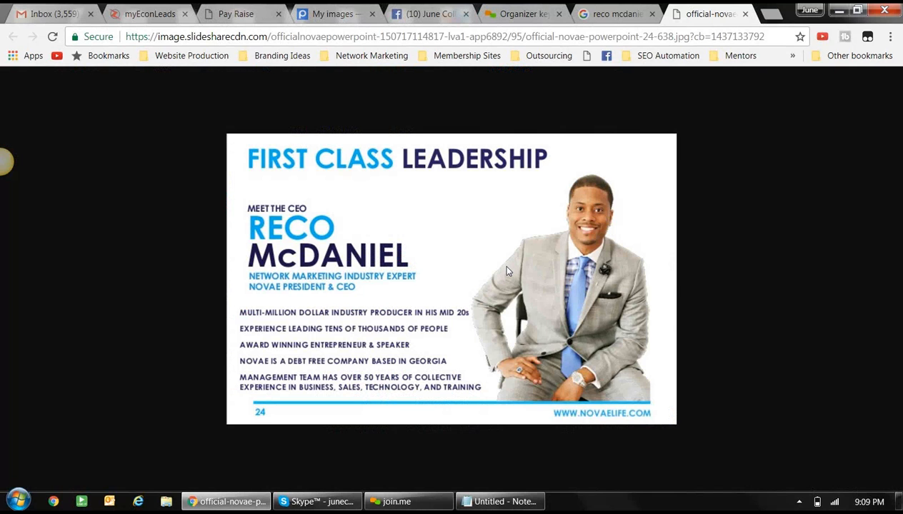
pyautogui.rightClick(506, 268)
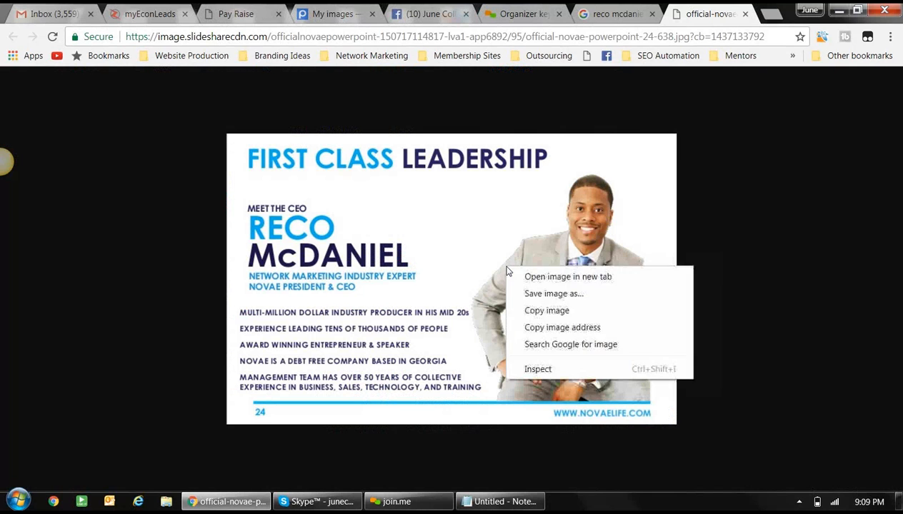
pyautogui.click(548, 300)
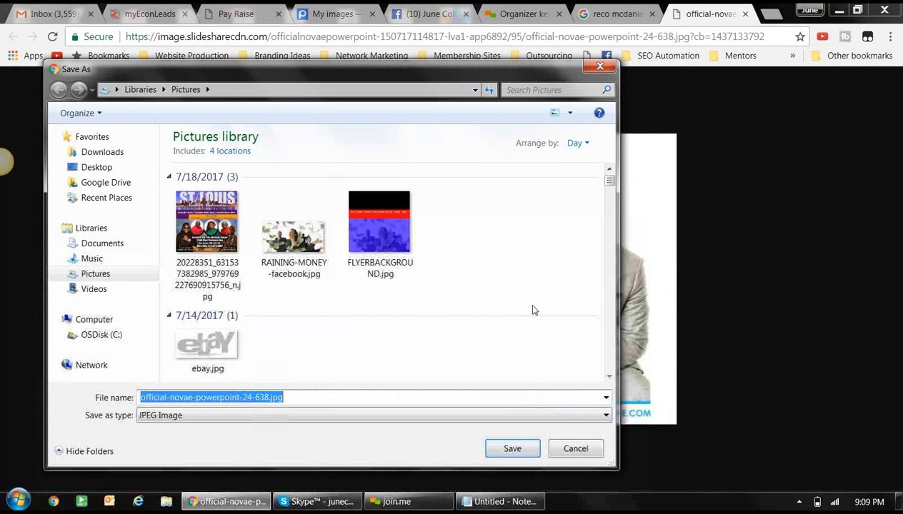
pyautogui.write('reco')
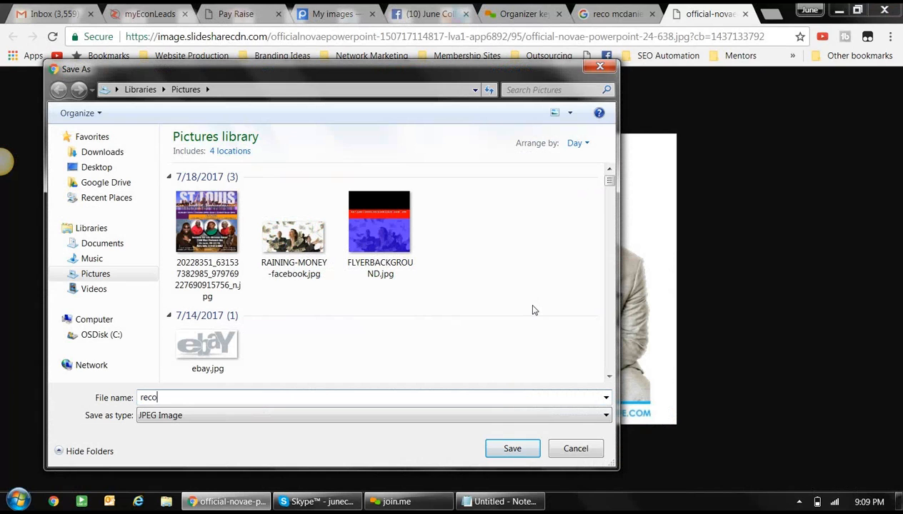
pyautogui.write('mcdaniel')
pyautogui.click(511, 449)
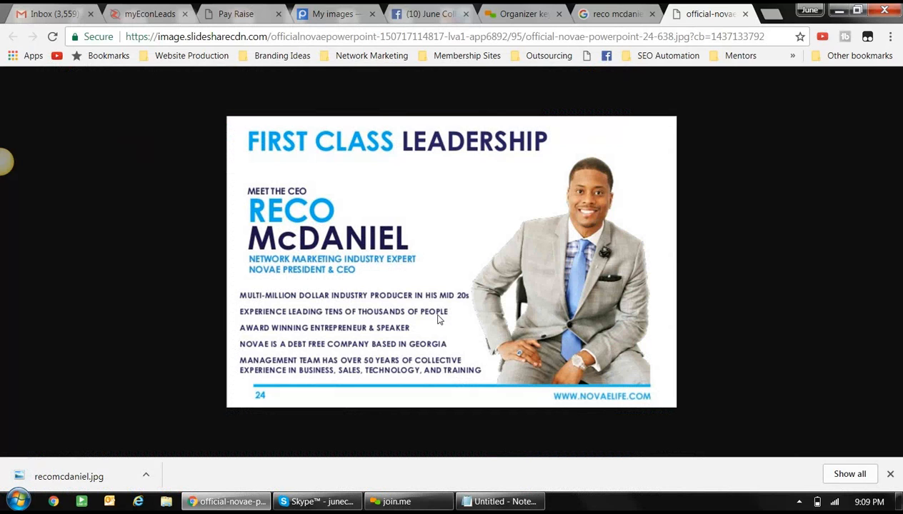
pyautogui.click(331, 15)
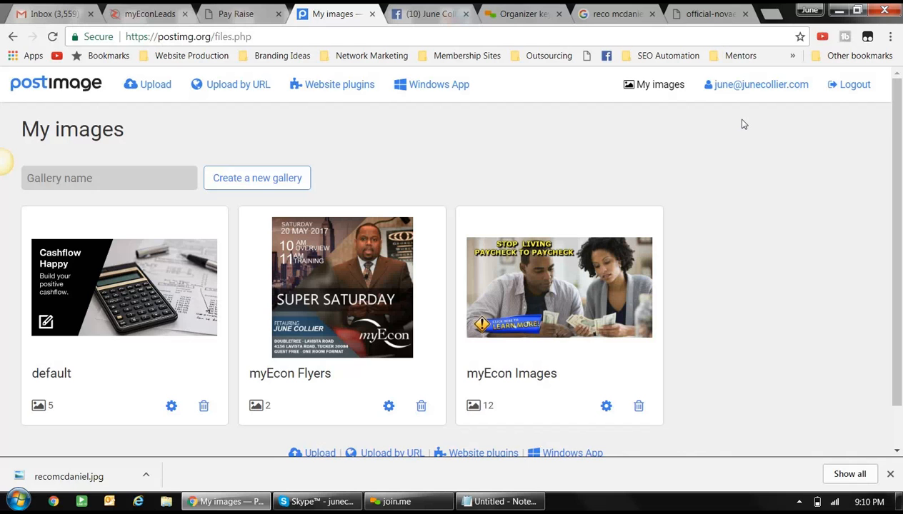
# - Open the myEcon Images gallery and upload recomcdaniel.jpg from the Pictures folder
pyautogui.scroll(-1, 743, 124)
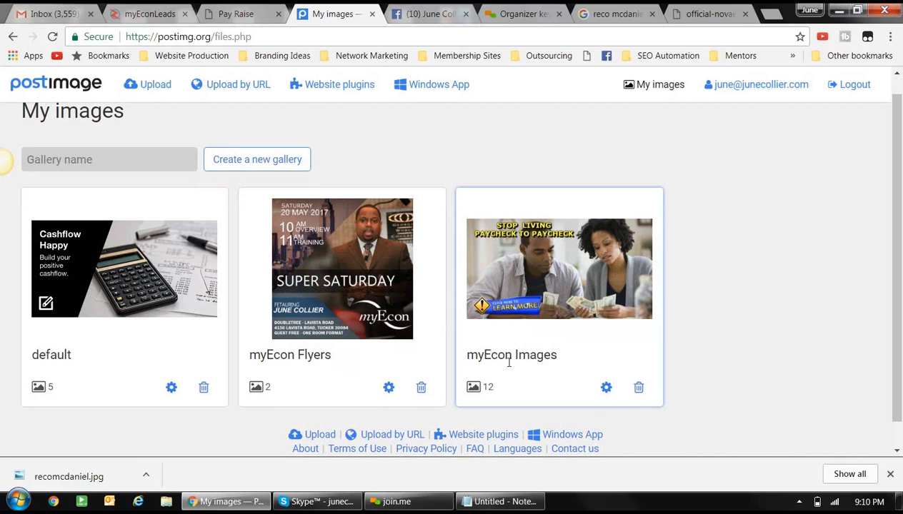
pyautogui.click(528, 274)
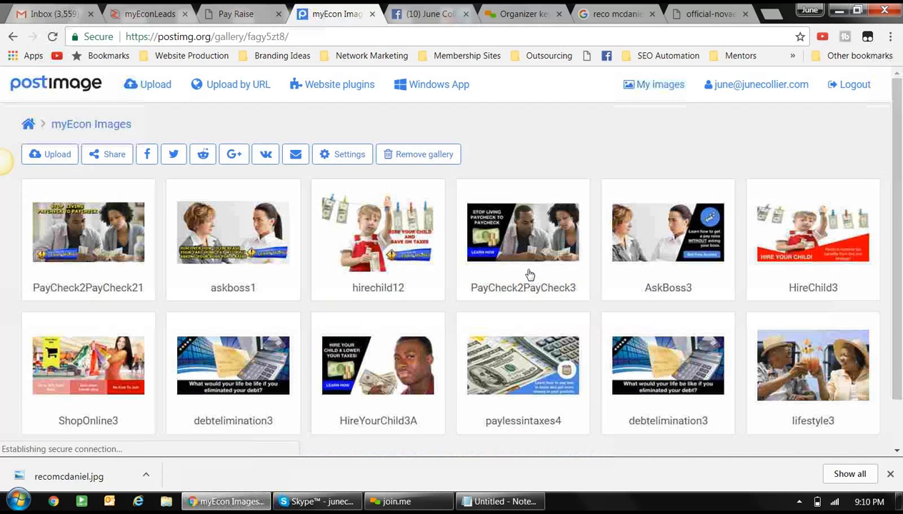
pyautogui.scroll(-2, 374, 292)
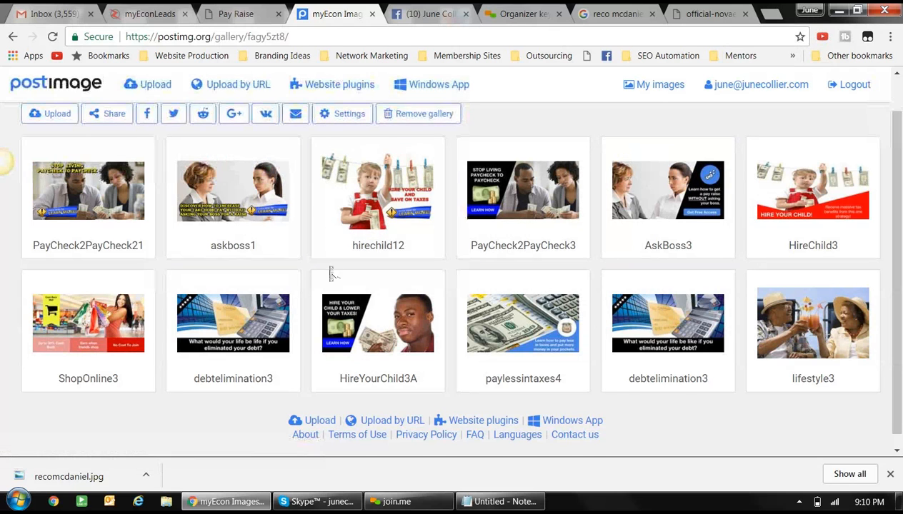
pyautogui.scroll(1, 331, 270)
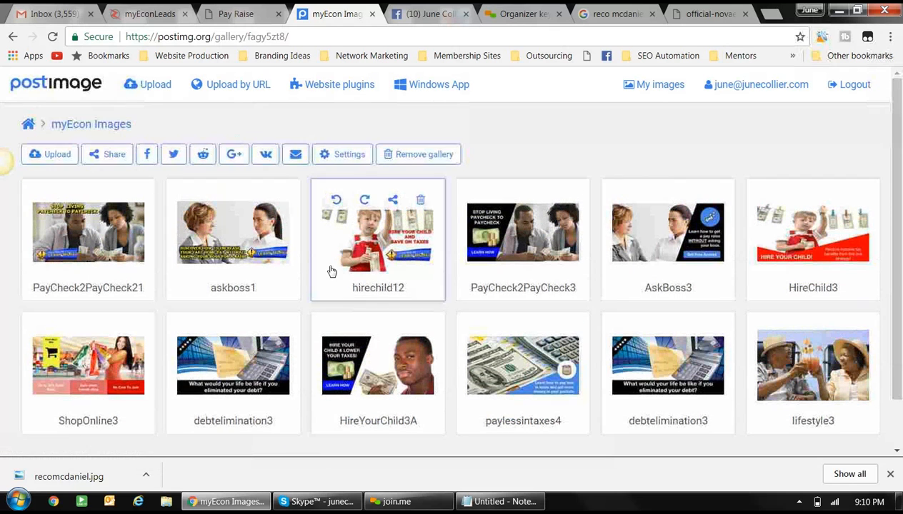
pyautogui.click(58, 156)
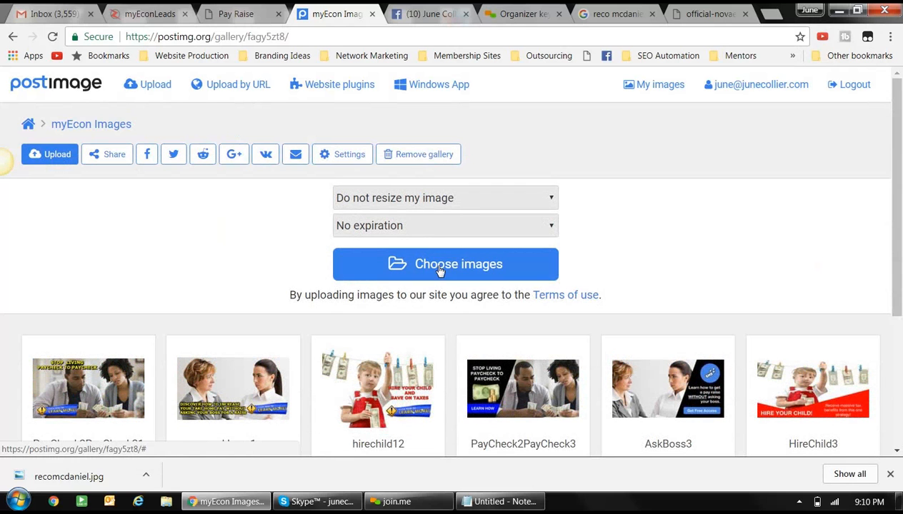
pyautogui.click(439, 270)
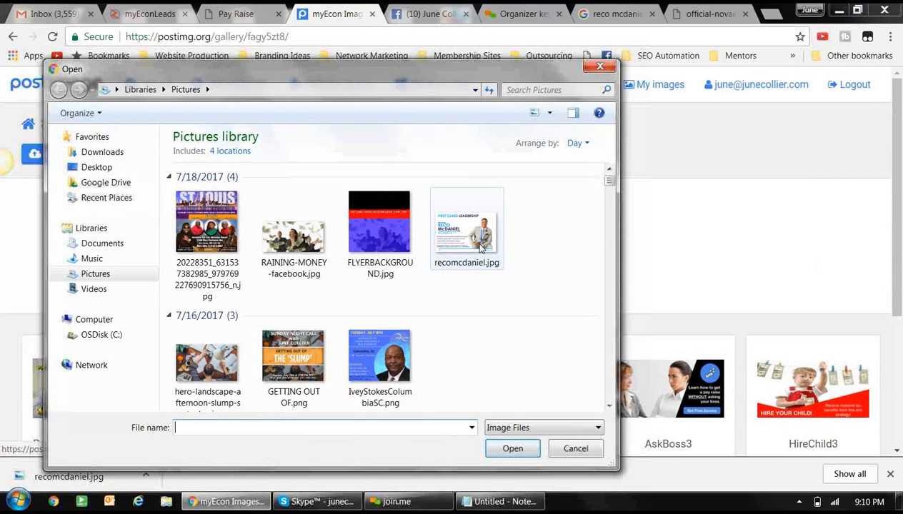
pyautogui.click(438, 268)
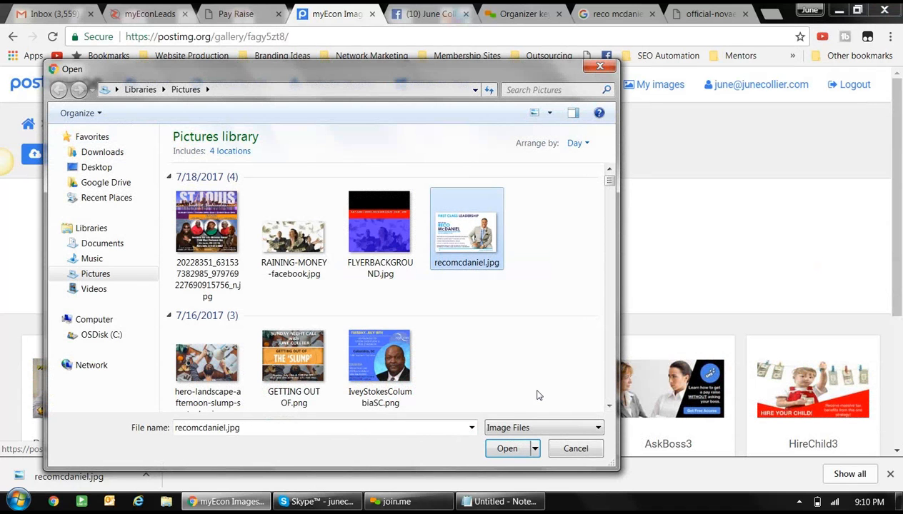
pyautogui.click(507, 448)
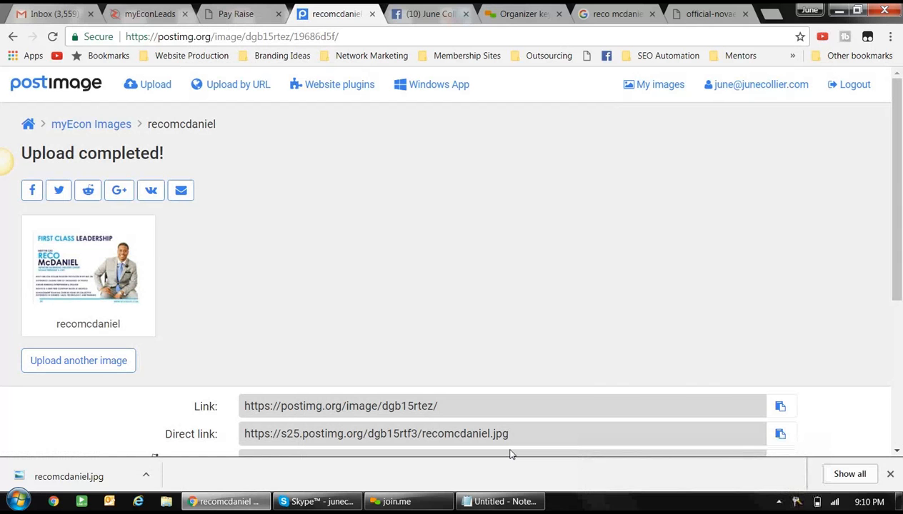
pyautogui.scroll(-5, 510, 455)
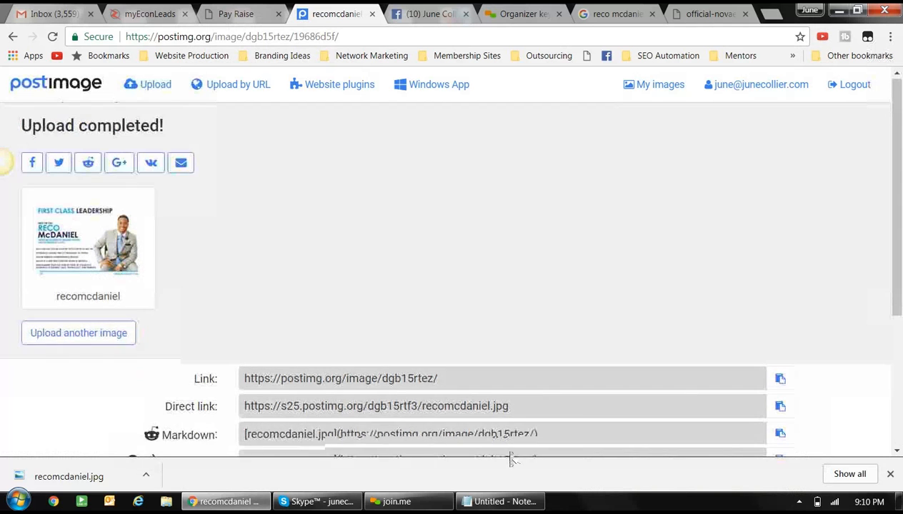
pyautogui.scroll(-2, 510, 454)
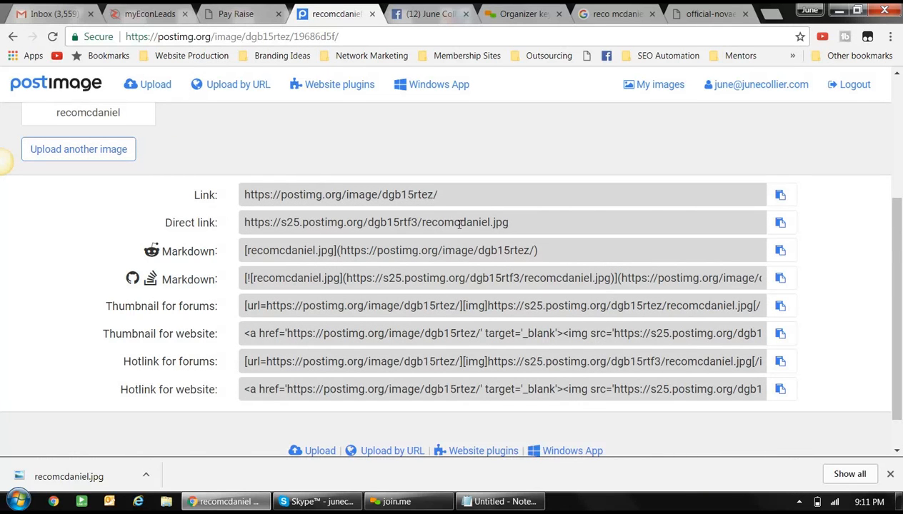
pyautogui.moveTo(511, 223); pyautogui.dragTo(244, 223)
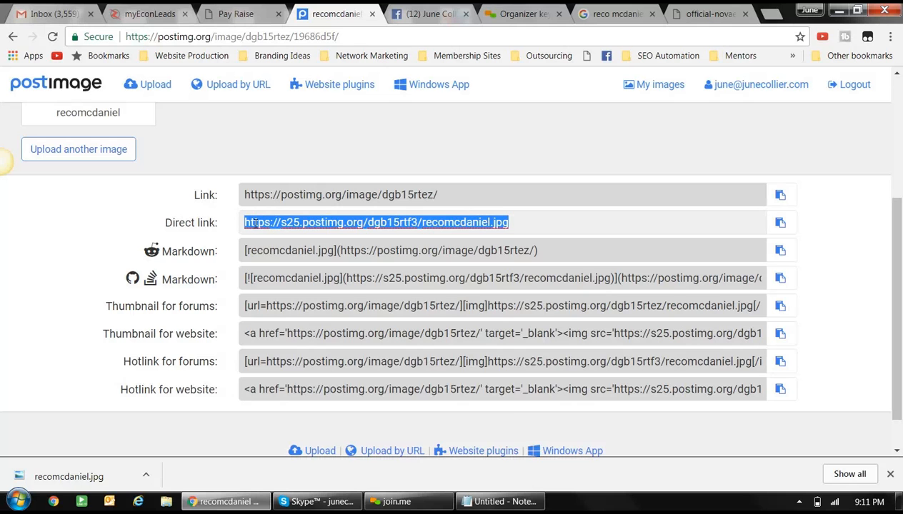
pyautogui.rightClick(256, 224)
pyautogui.click(289, 251)
# - In Notepad, replace the Ask_Boss3 URL in the og:image tag with the recomcdaniel.jpg direct link
pyautogui.click(488, 505)
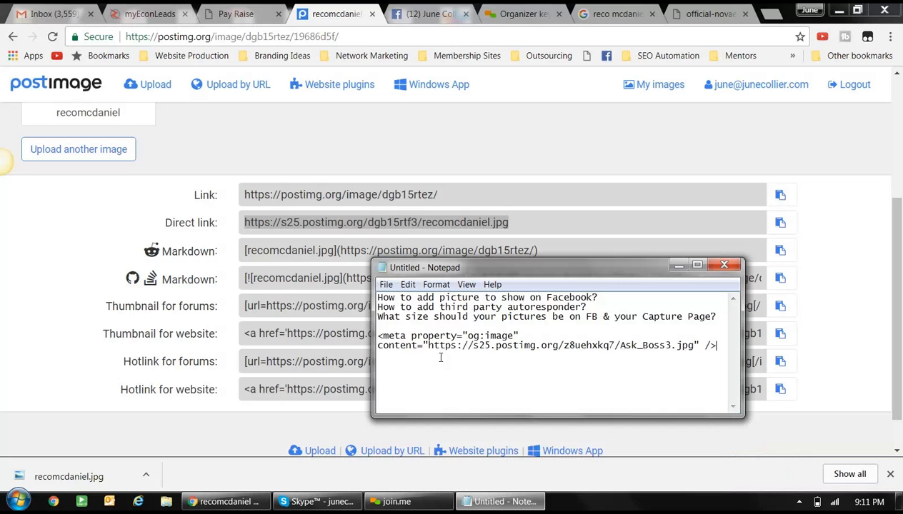
pyautogui.moveTo(428, 346); pyautogui.dragTo(698, 345)
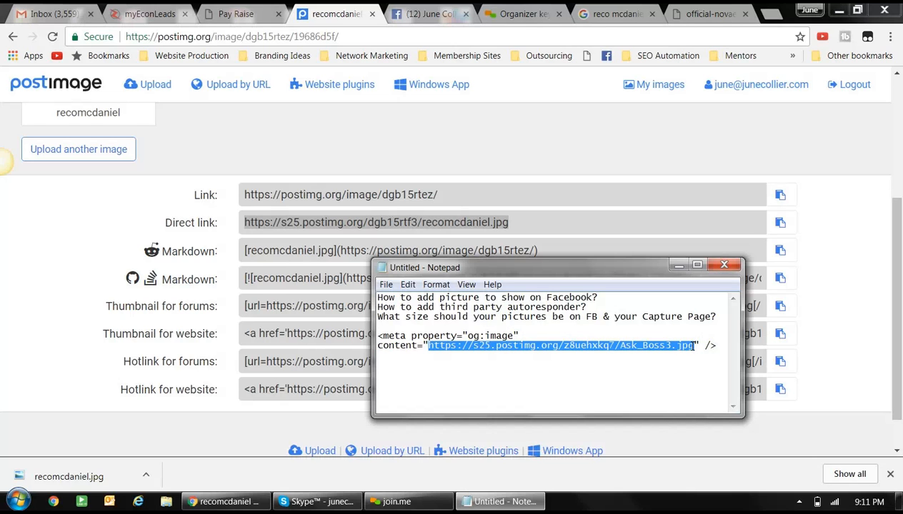
pyautogui.press('Delete')
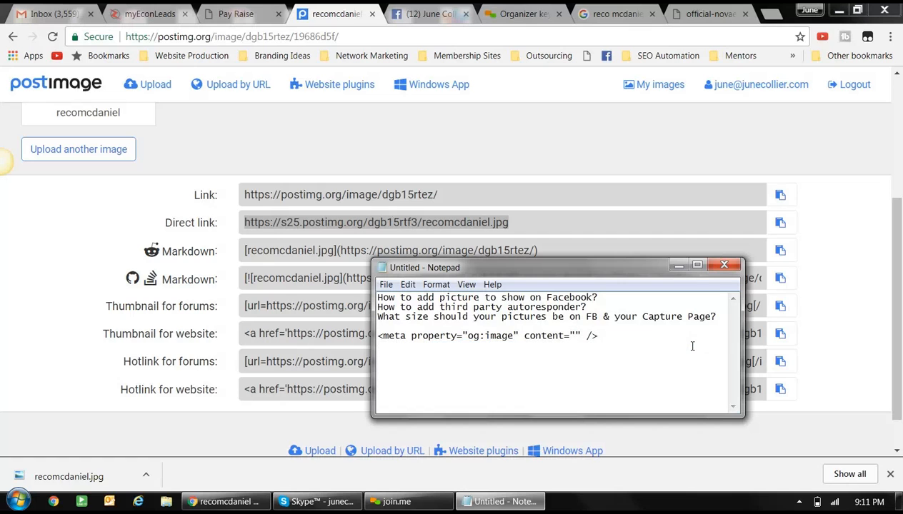
pyautogui.hotkey('ctrl', 'v')
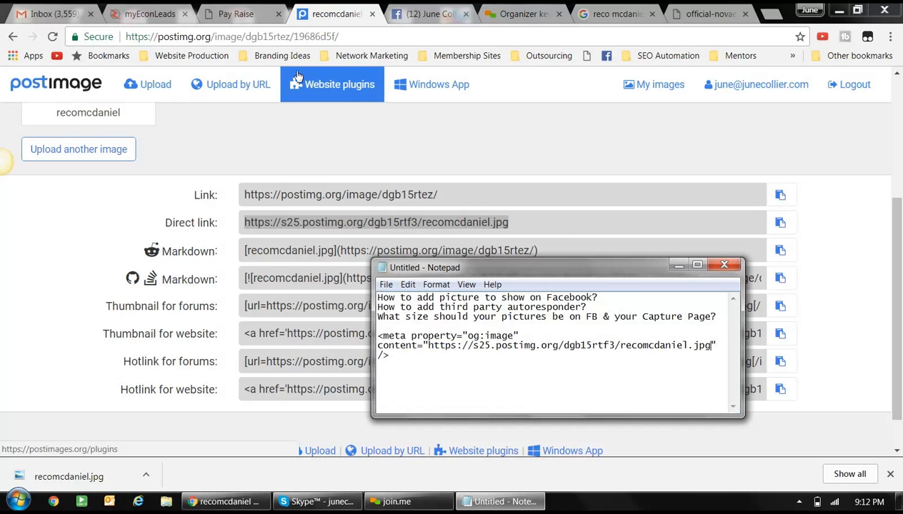
# - Close the Pay Raise page and return to the myEconLeads dashboard
pyautogui.click(167, 20)
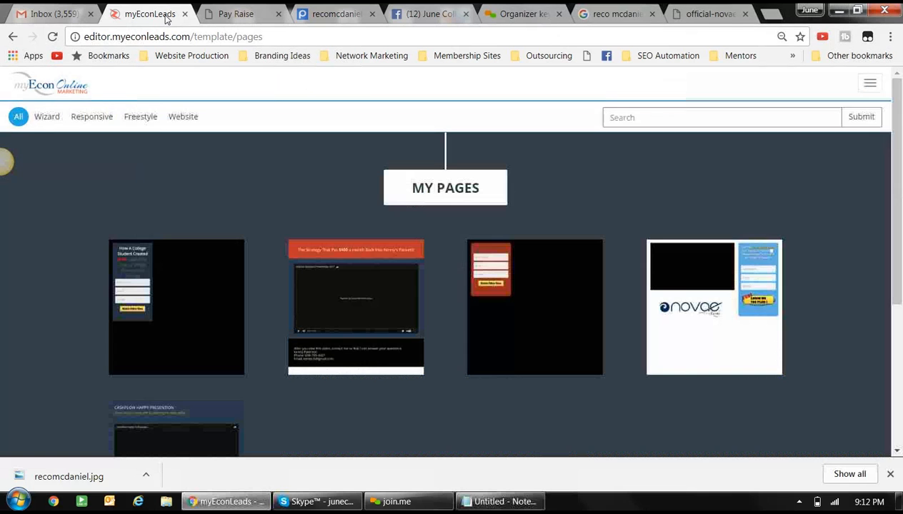
pyautogui.click(218, 16)
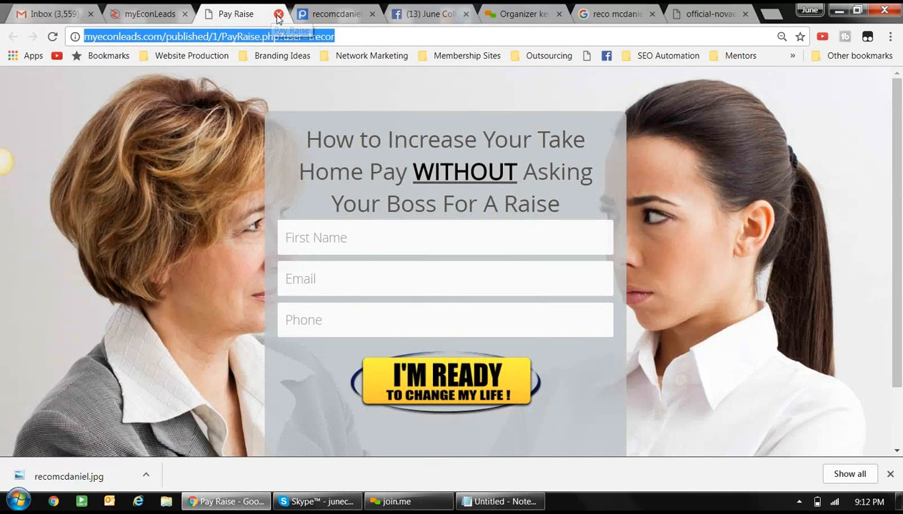
pyautogui.click(277, 14)
pyautogui.click(147, 14)
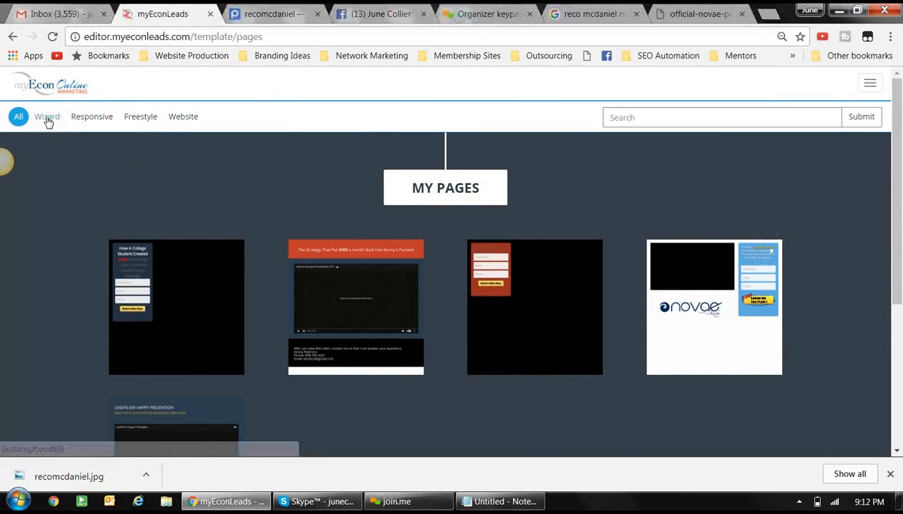
pyautogui.click(41, 91)
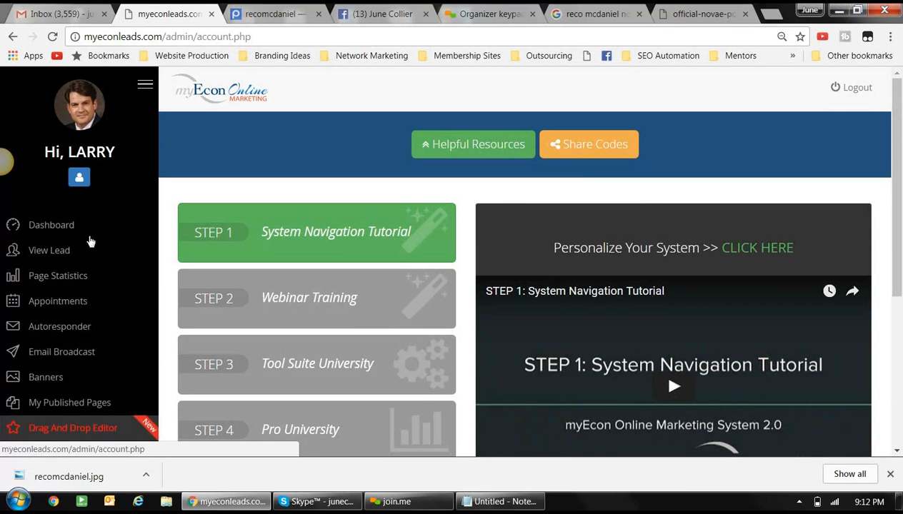
# - Go to My Published Pages > My Capture Pages and open the Reco page for editing
pyautogui.scroll(-2, 91, 248)
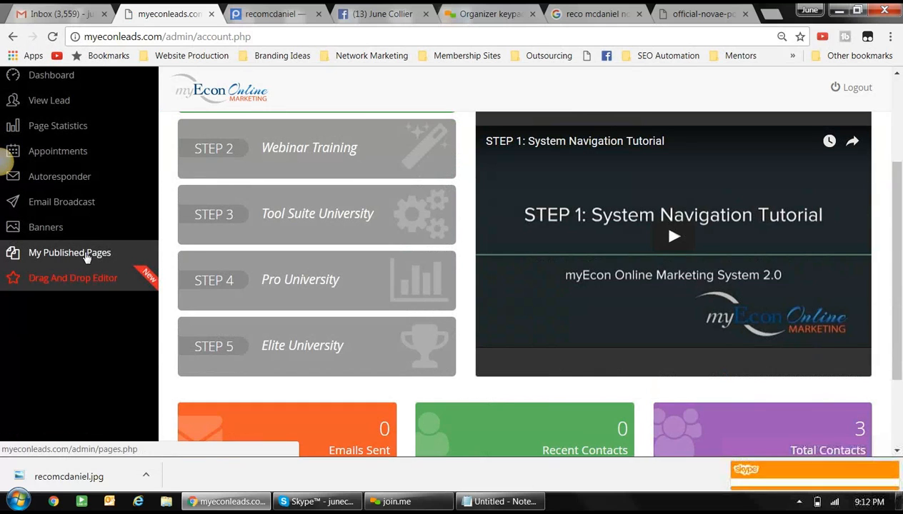
pyautogui.click(84, 254)
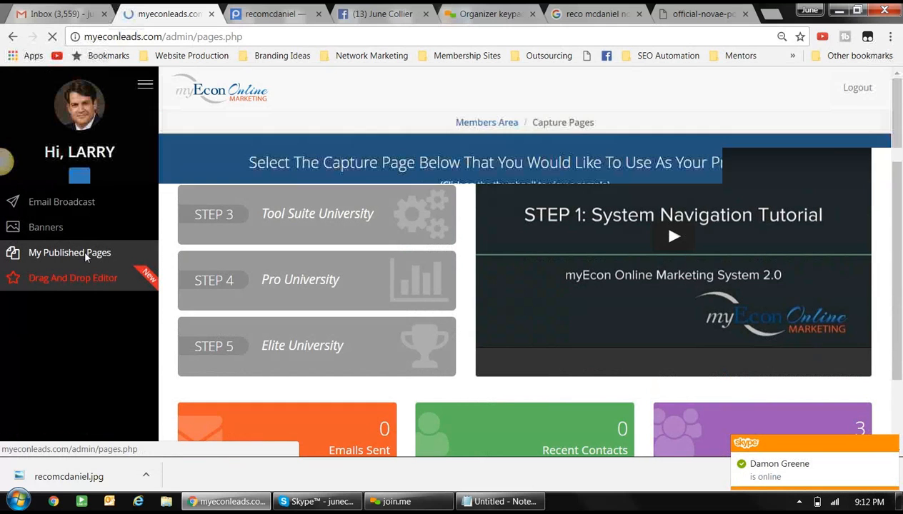
pyautogui.scroll(-1, 461, 288)
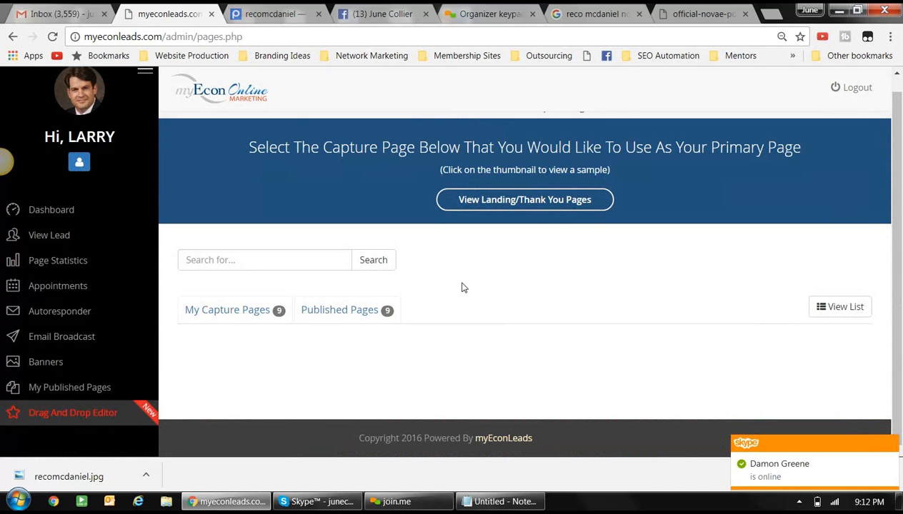
pyautogui.click(237, 315)
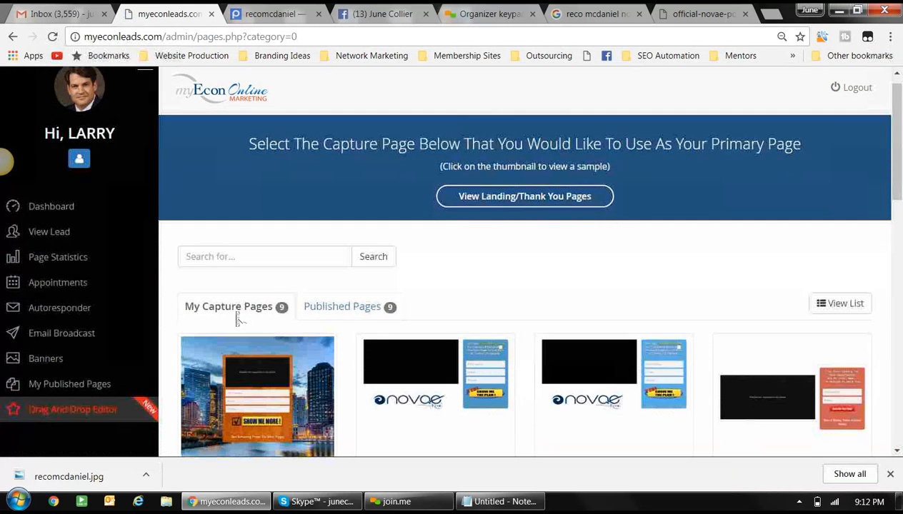
pyautogui.scroll(-3, 238, 320)
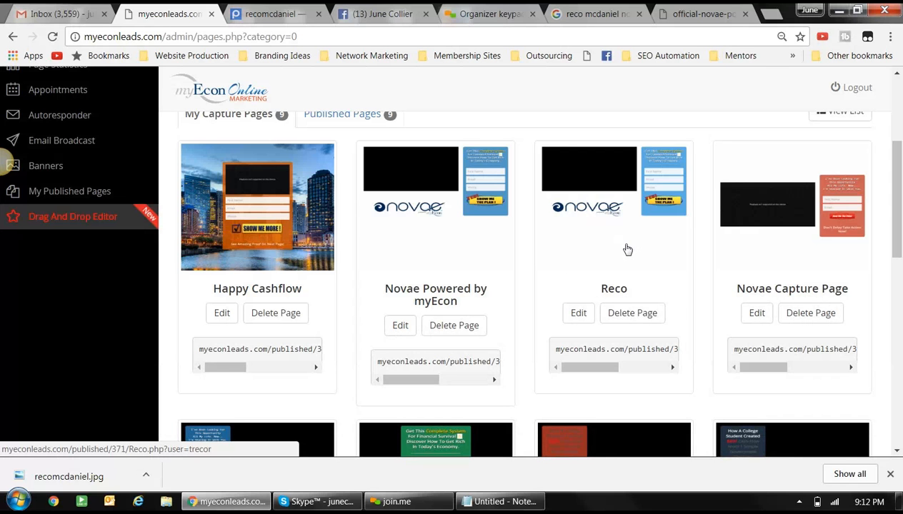
pyautogui.scroll(-5, 626, 253)
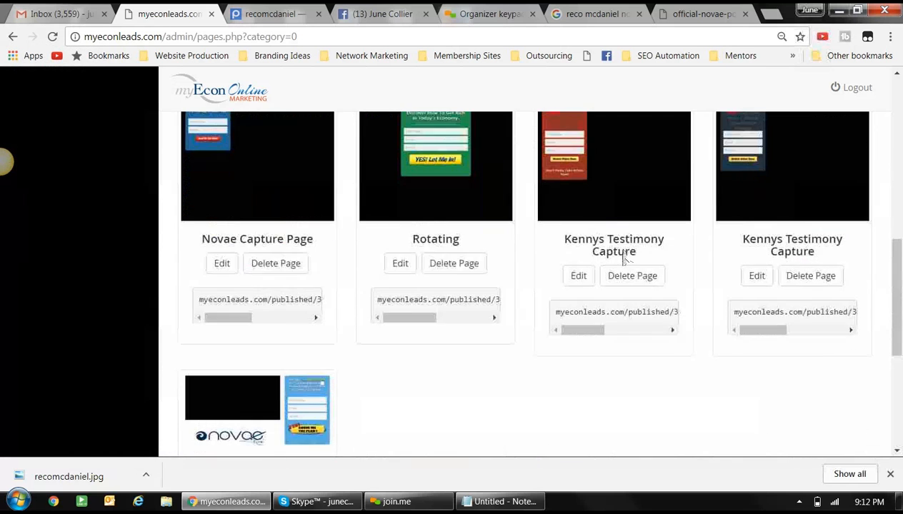
pyautogui.scroll(-3, 626, 257)
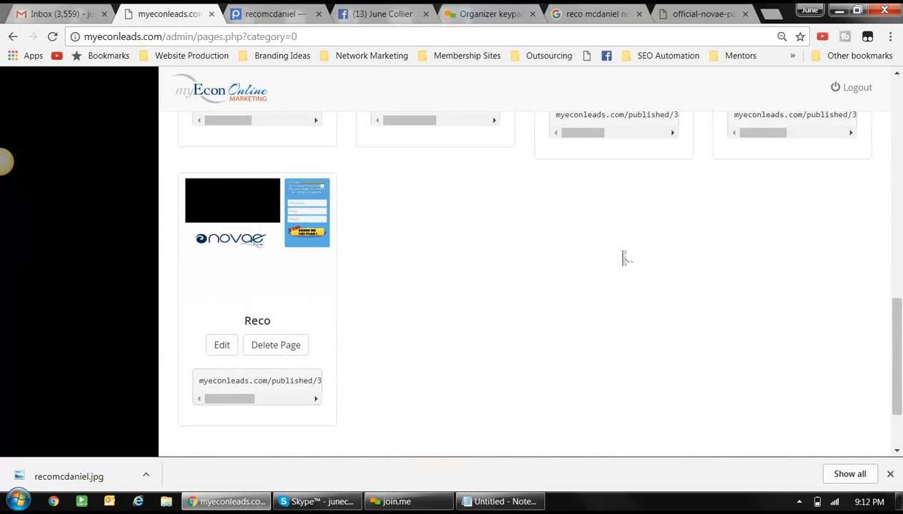
pyautogui.scroll(5, 505, 335)
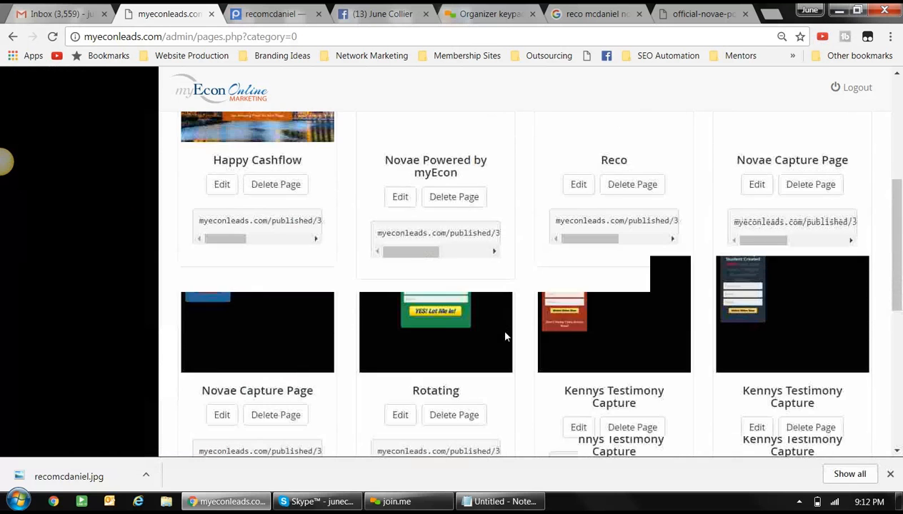
pyautogui.scroll(3, 505, 336)
pyautogui.scroll(-4, 505, 336)
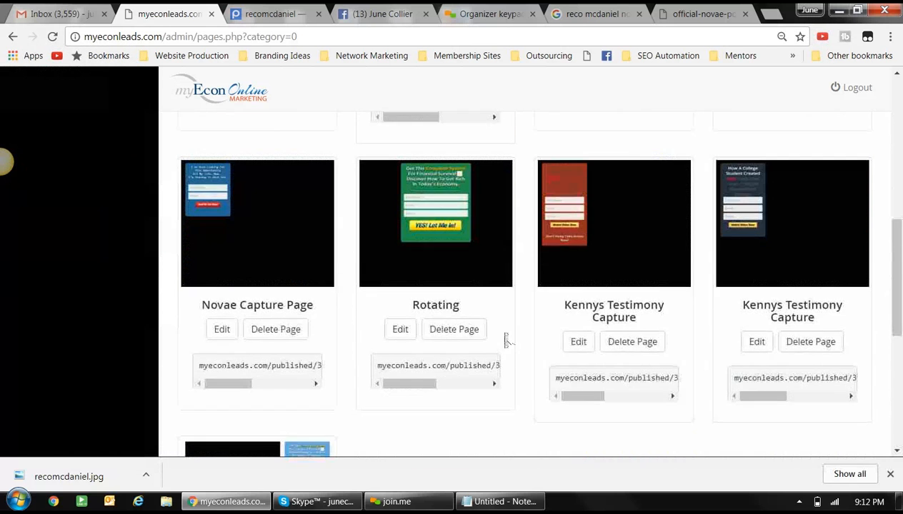
pyautogui.scroll(-3, 505, 341)
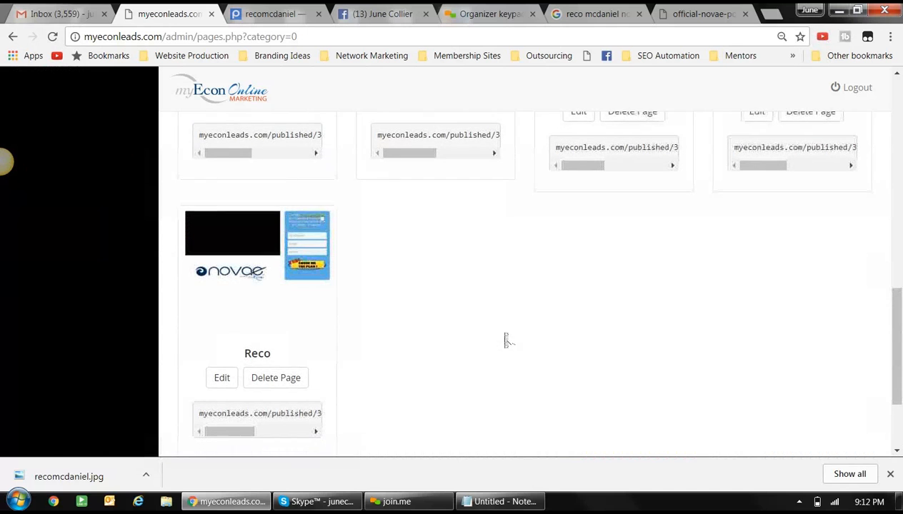
pyautogui.click(222, 375)
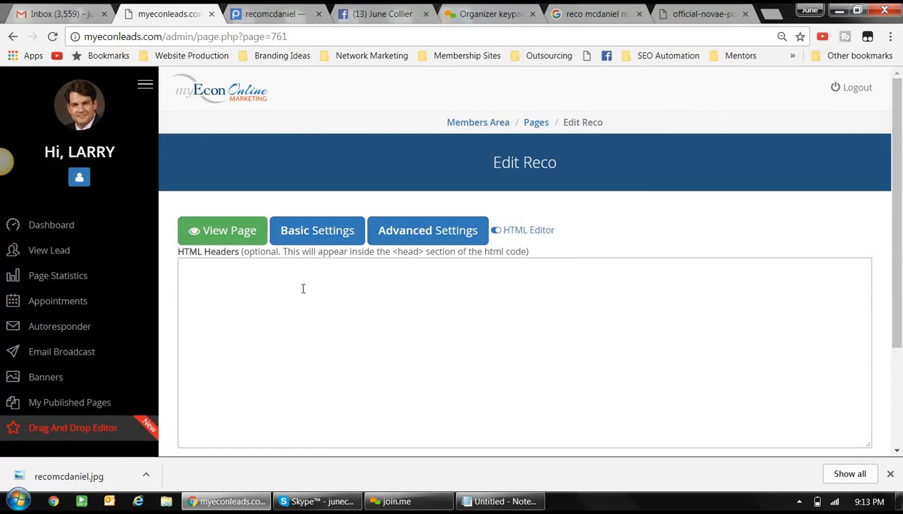
# - Copy the og:image meta tag from Notepad, paste it into Reco's HTML Headers, and save
pyautogui.click(500, 502)
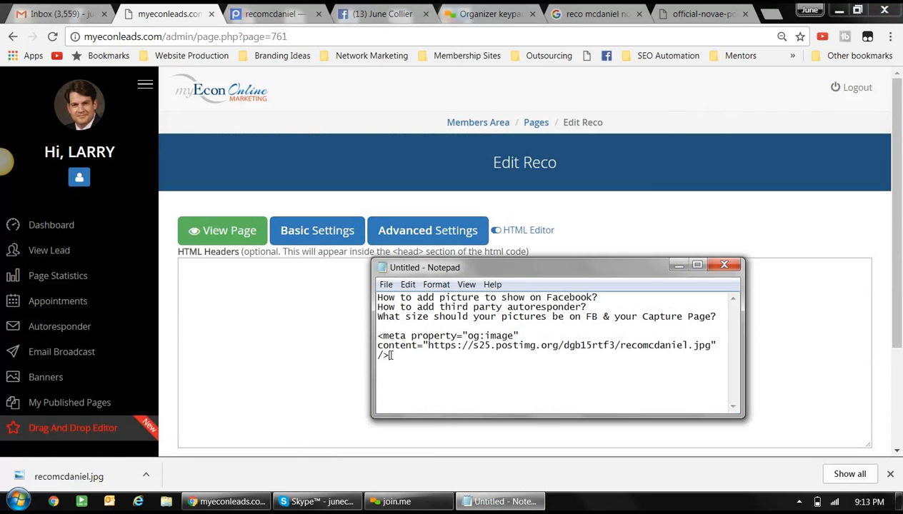
pyautogui.moveTo(389, 355); pyautogui.dragTo(377, 335)
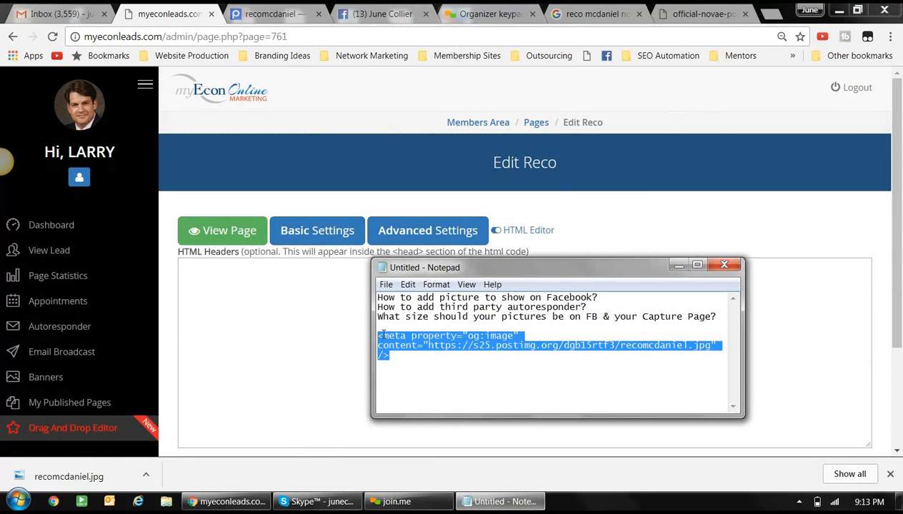
pyautogui.rightClick(381, 335)
pyautogui.click(413, 205)
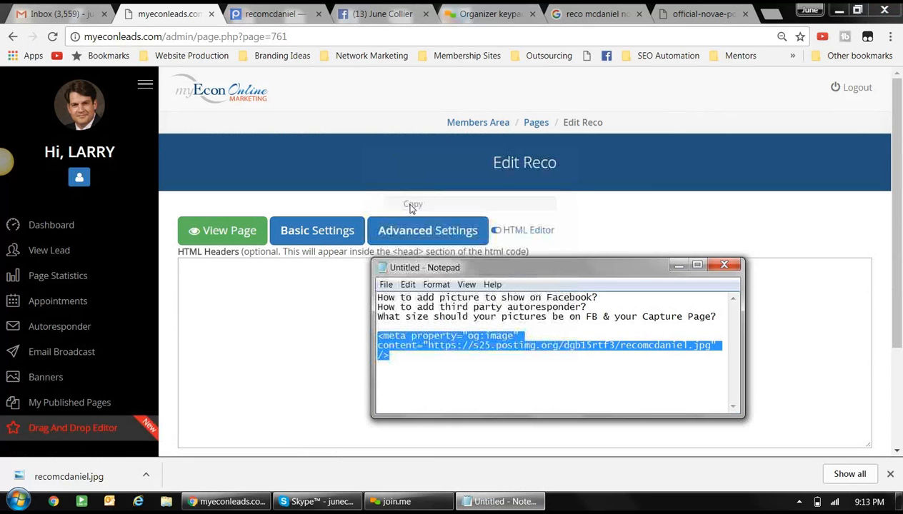
pyautogui.click(272, 287)
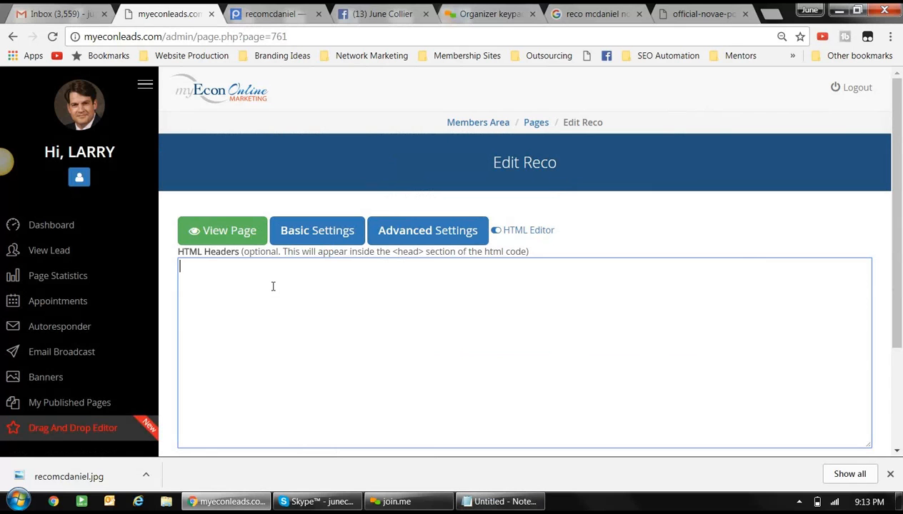
pyautogui.hotkey('ctrl', 'v')
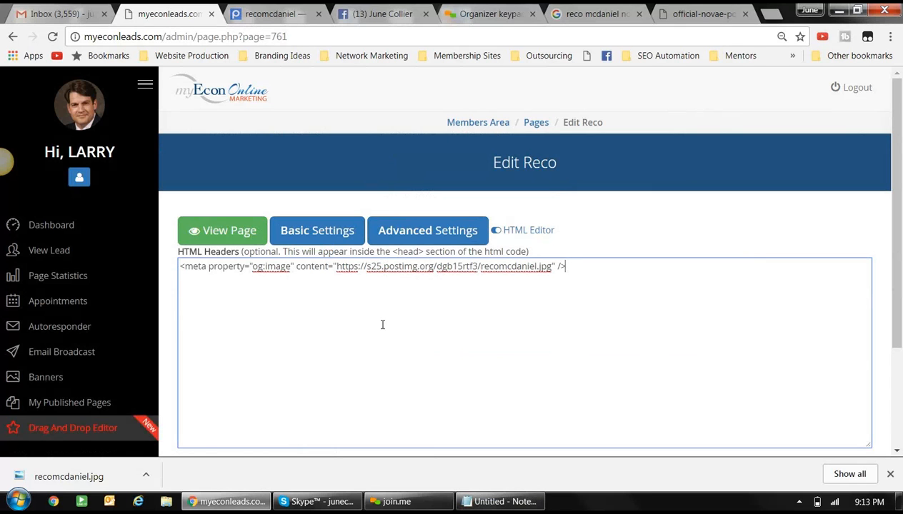
pyautogui.scroll(-2, 510, 335)
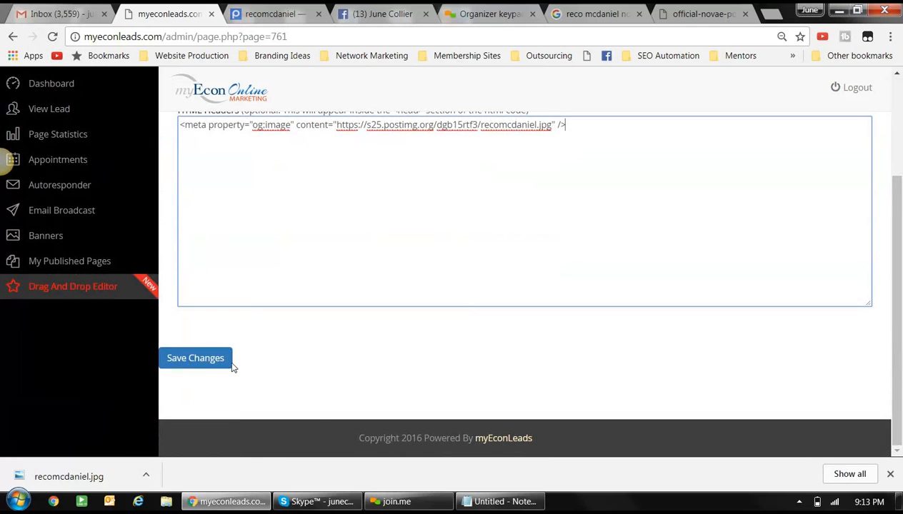
pyautogui.click(205, 363)
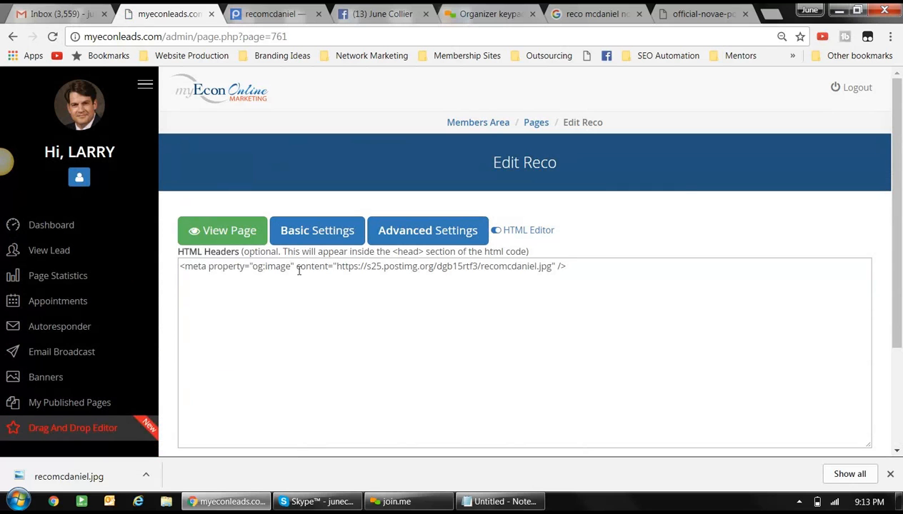
# - Show the Reco page's full settings, including description and keywords
pyautogui.click(312, 235)
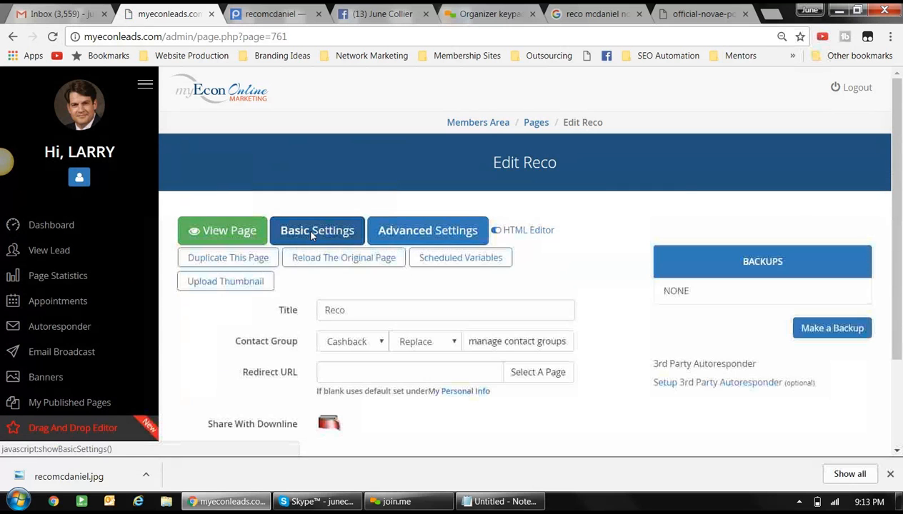
pyautogui.scroll(-2, 312, 239)
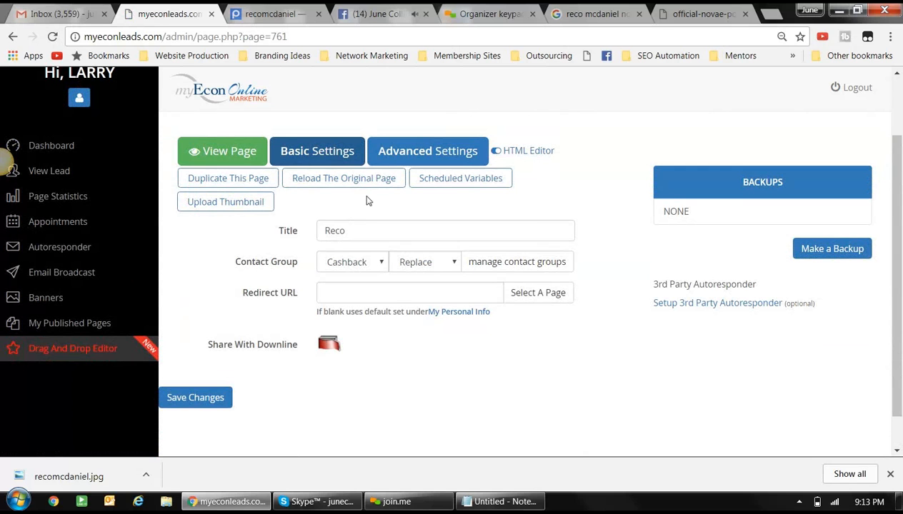
pyautogui.click(399, 154)
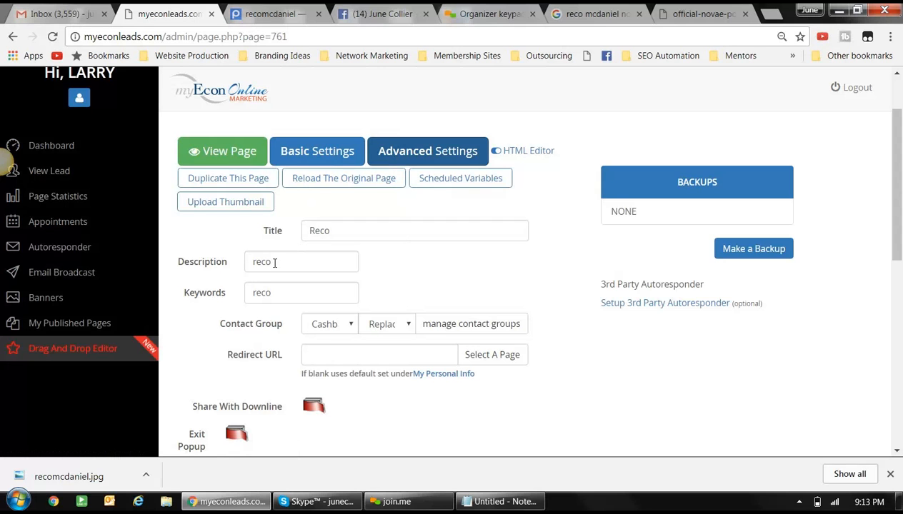
pyautogui.click(315, 156)
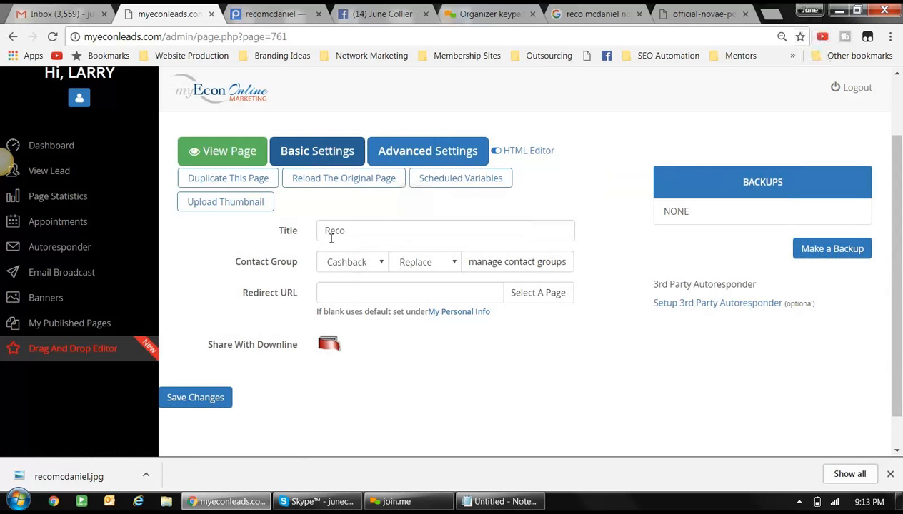
pyautogui.click(400, 159)
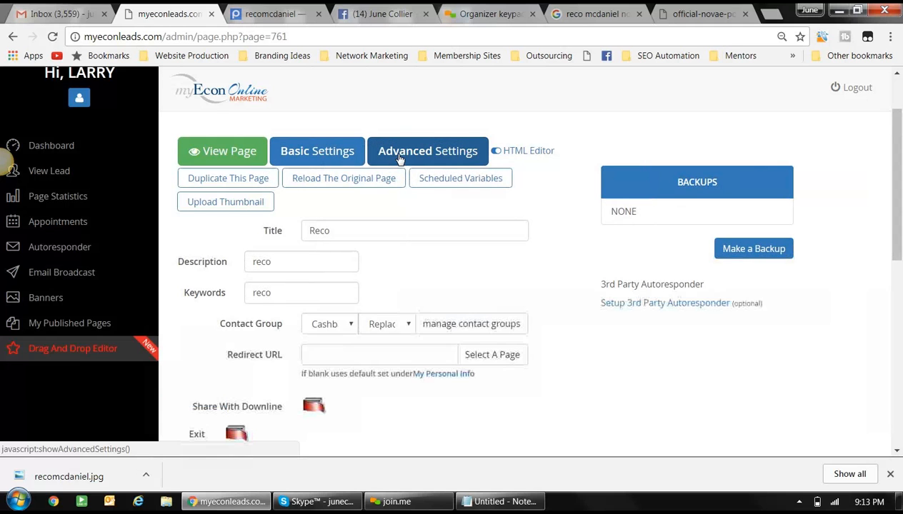
# - Extend the title from 'Reco' to 'Reco McDaniel Explains the Power of myEcon'
pyautogui.click(329, 230)
pyautogui.doubleClick(330, 231)
pyautogui.click(331, 231)
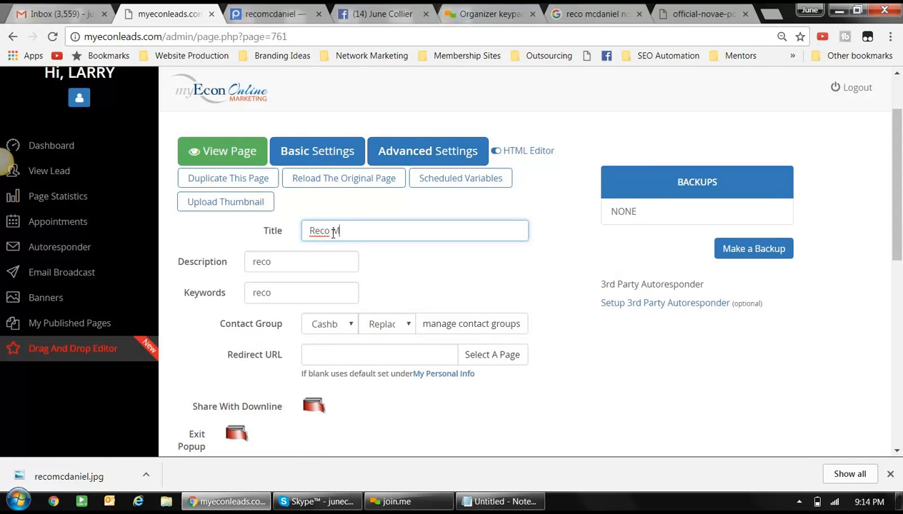
pyautogui.write('McDaniel Explains')
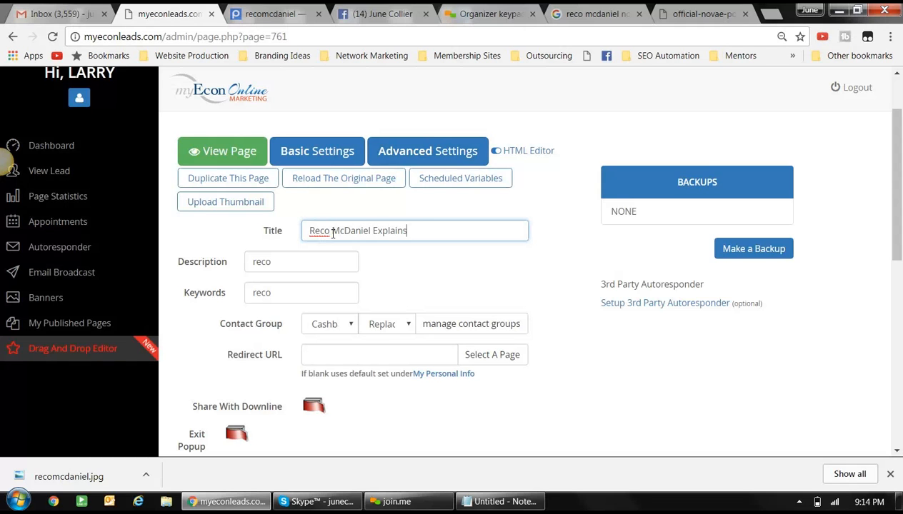
pyautogui.write(' myEcon')
pyautogui.click(410, 231)
pyautogui.write('the ')
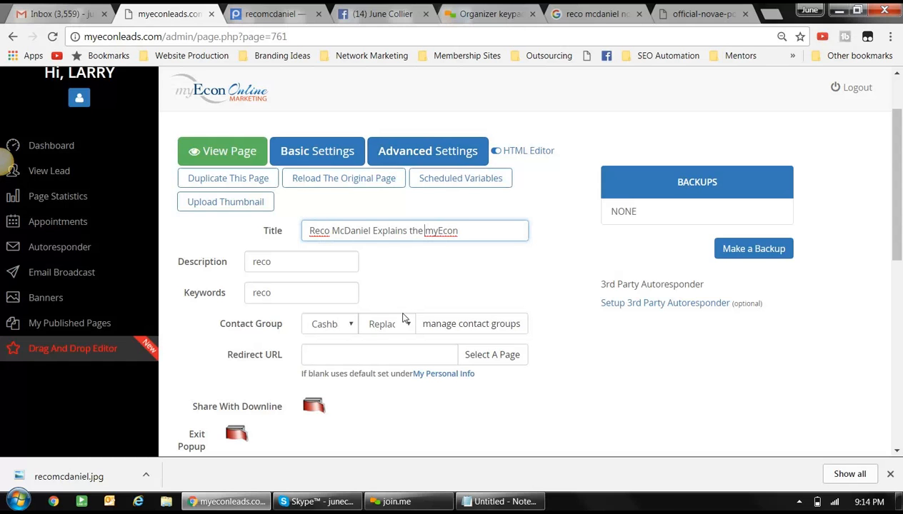
pyautogui.write('Power')
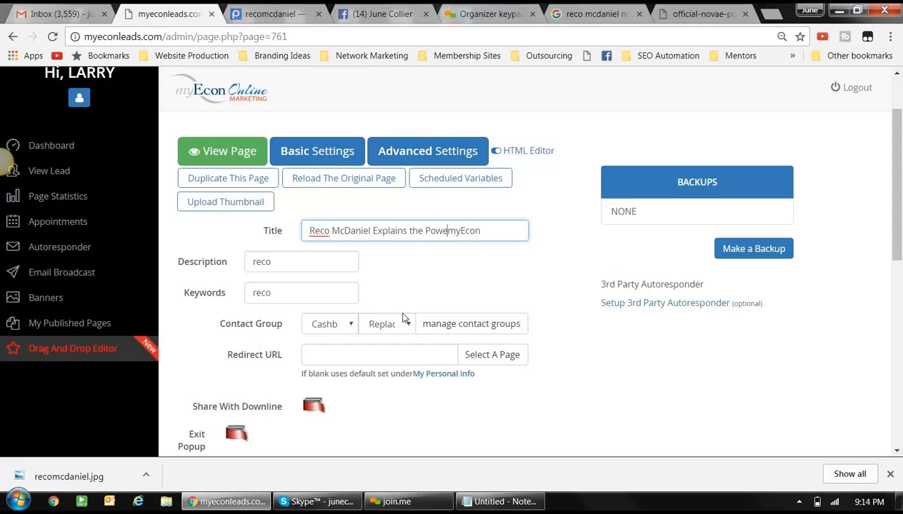
pyautogui.write(' of')
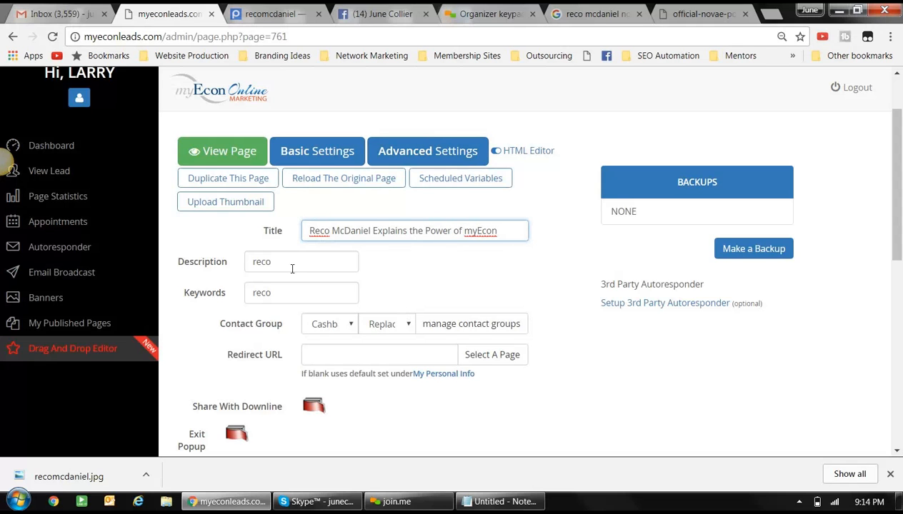
# - Replace the description 'reco' with 'myEcon is a Personal Financial Success Company helping millions of individuals create positive cashflow.'
pyautogui.doubleClick(254, 263)
pyautogui.moveTo(253, 262); pyautogui.dragTo(248, 262)
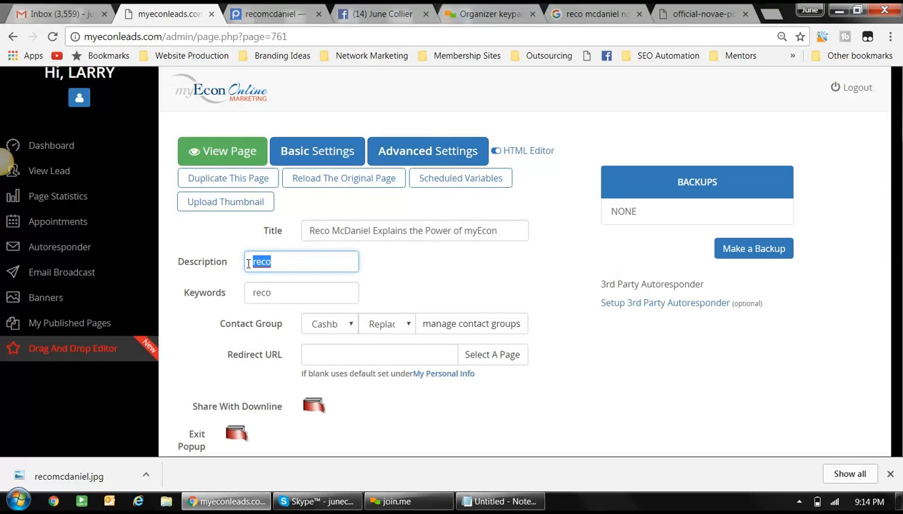
pyautogui.write('myEcon is ')
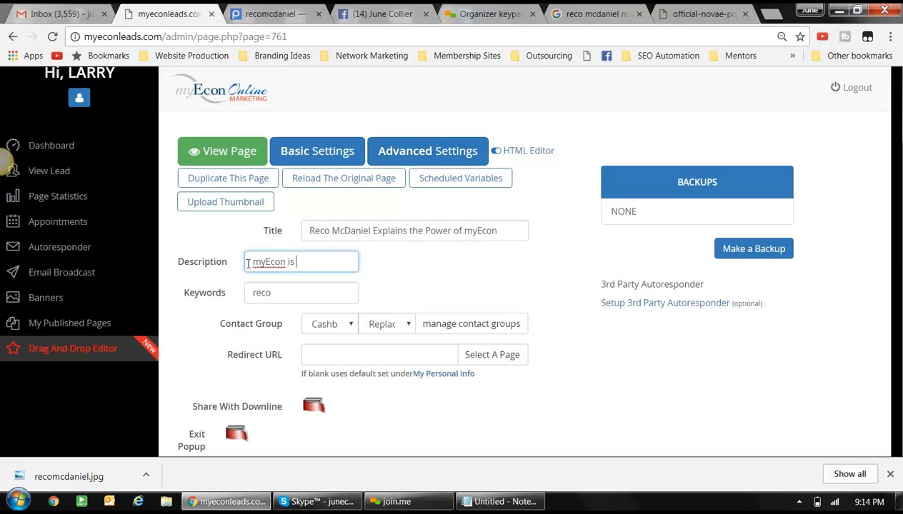
pyautogui.write('a Personal Fina')
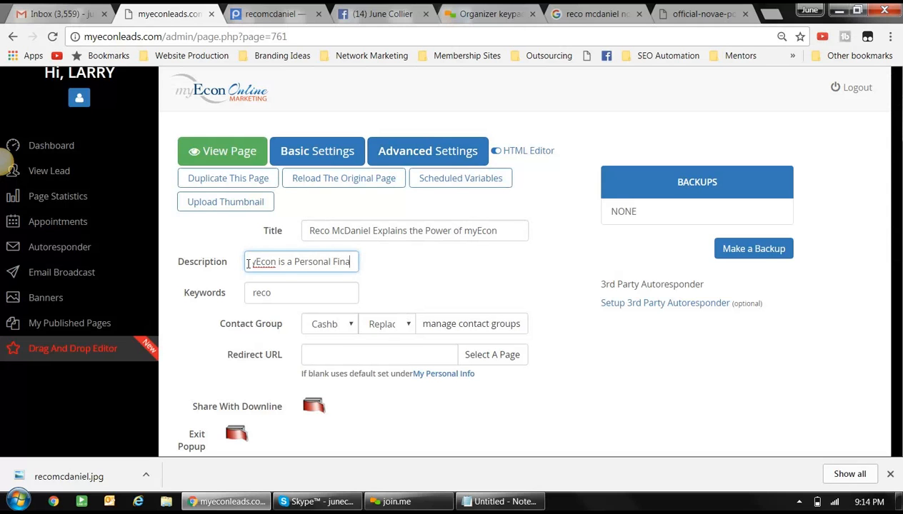
pyautogui.write('ncial Success')
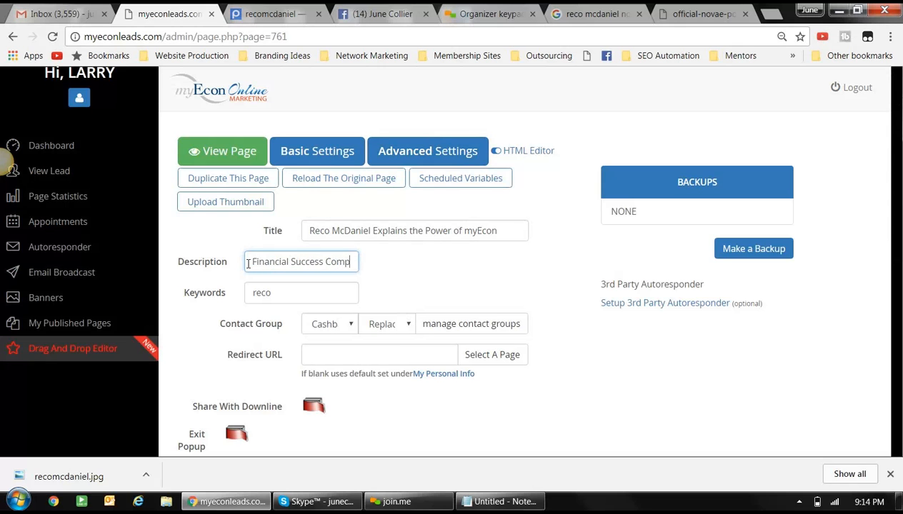
pyautogui.write('Company helping milli')
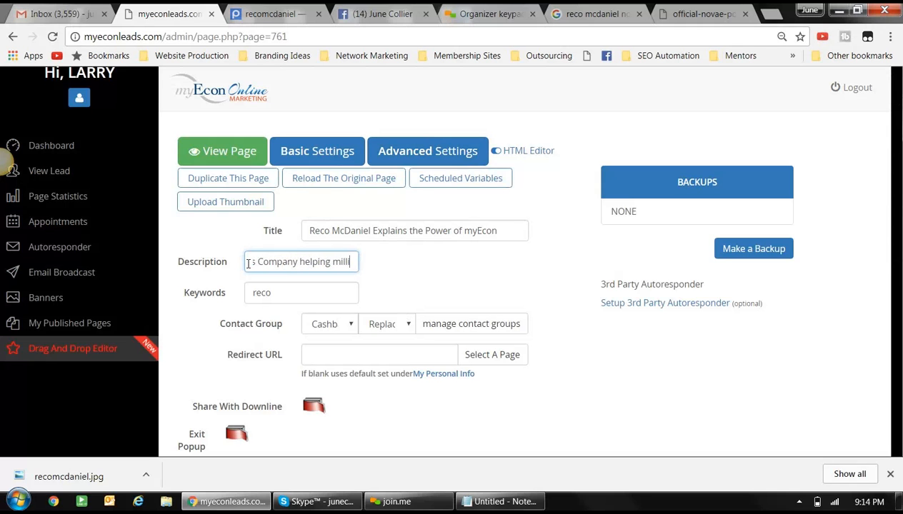
pyautogui.write('ons of ')
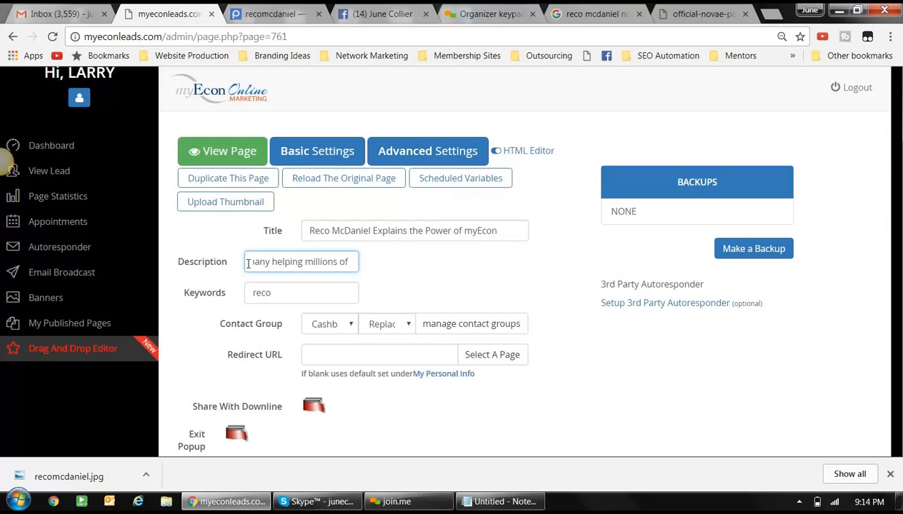
pyautogui.write('individ')
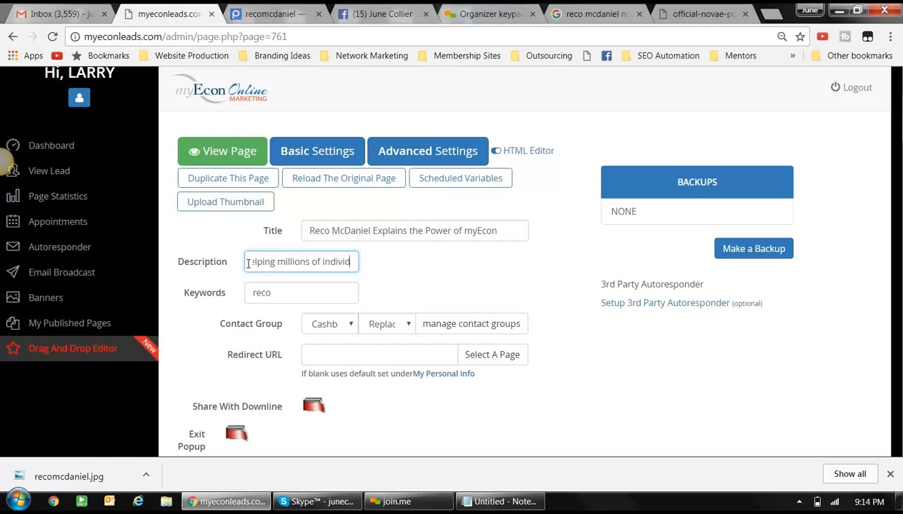
pyautogui.write('uals crea')
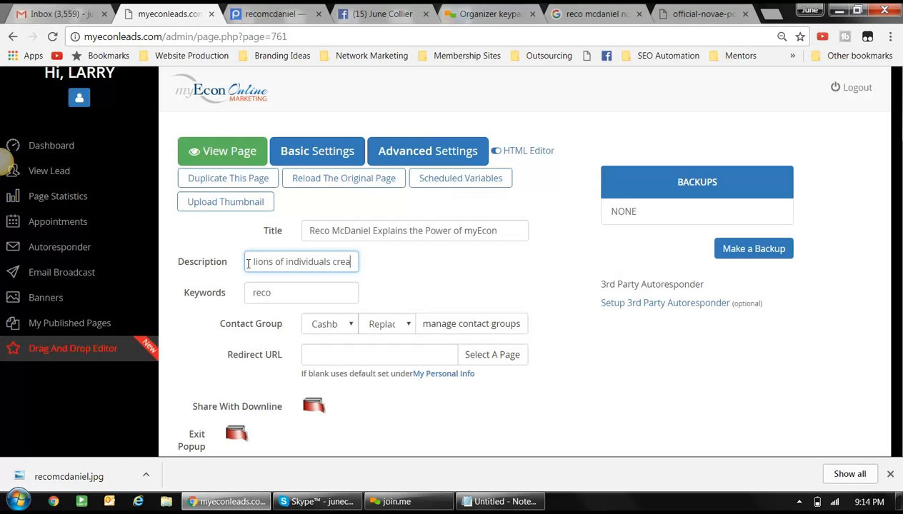
pyautogui.write('te posit')
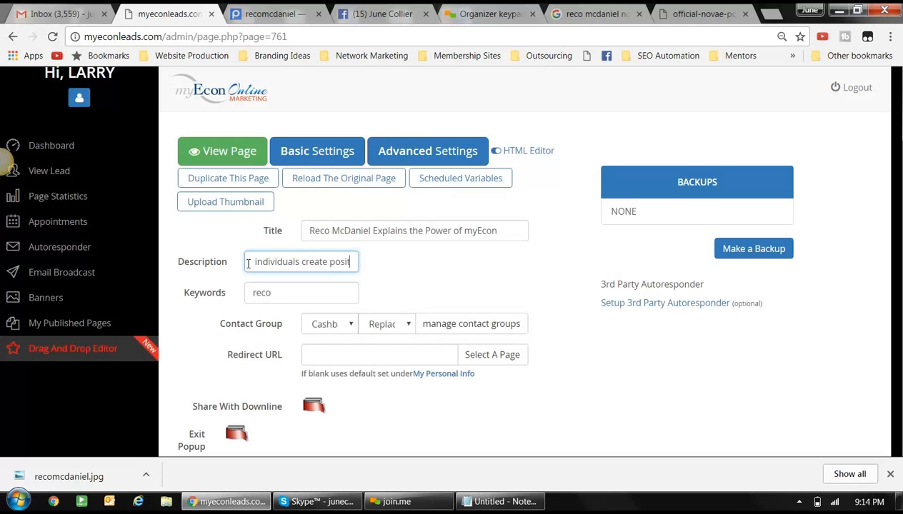
pyautogui.write('ive cashflow.')
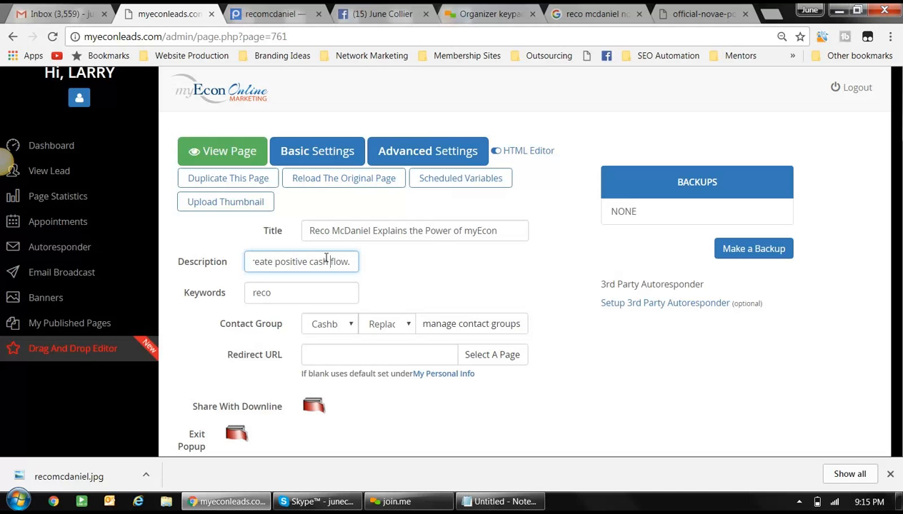
pyautogui.scroll(-4, 413, 296)
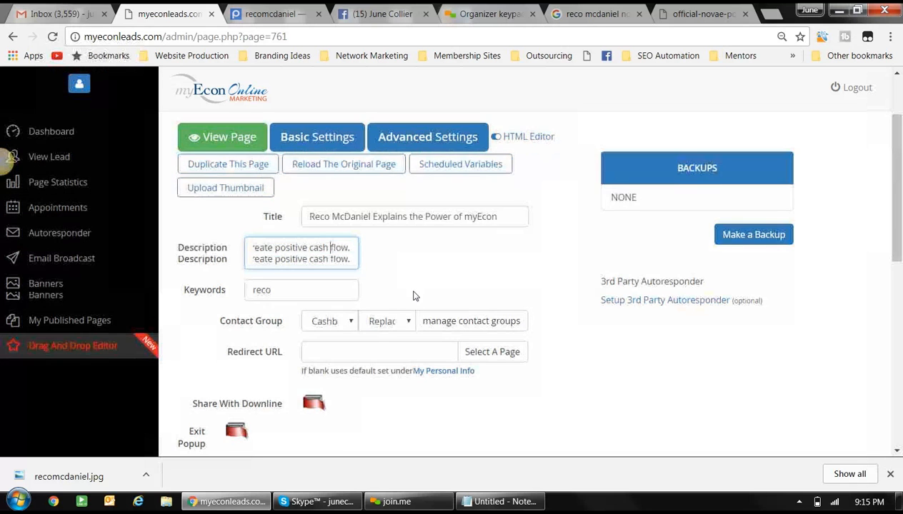
pyautogui.scroll(-3, 413, 296)
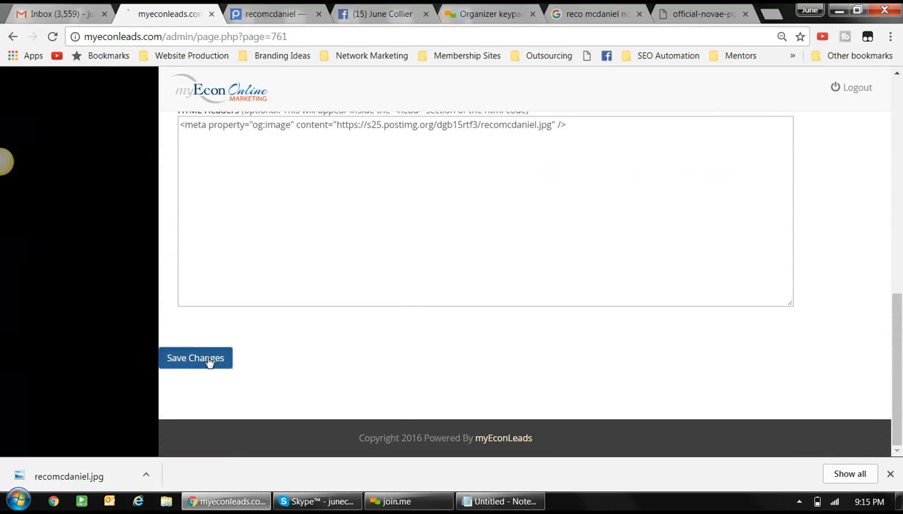
# - Save the new title and description, then reopen the page settings to confirm them
pyautogui.click(210, 359)
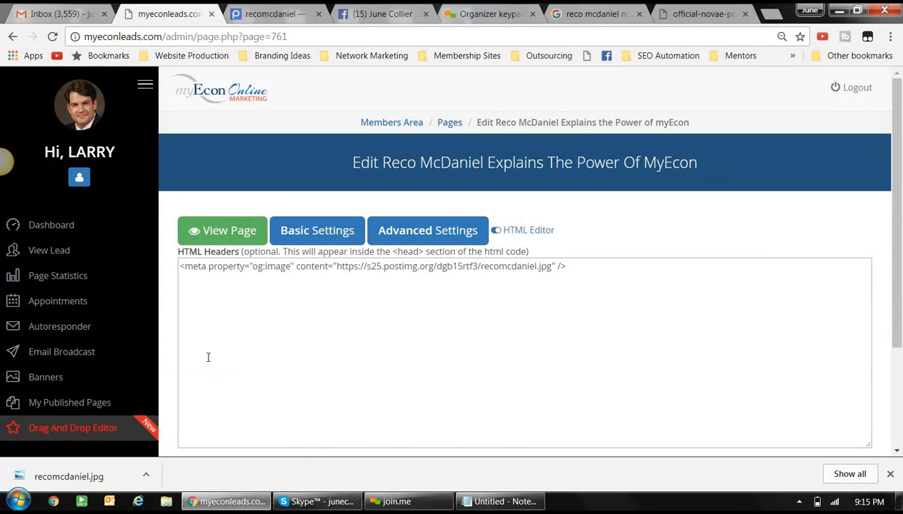
pyautogui.click(411, 233)
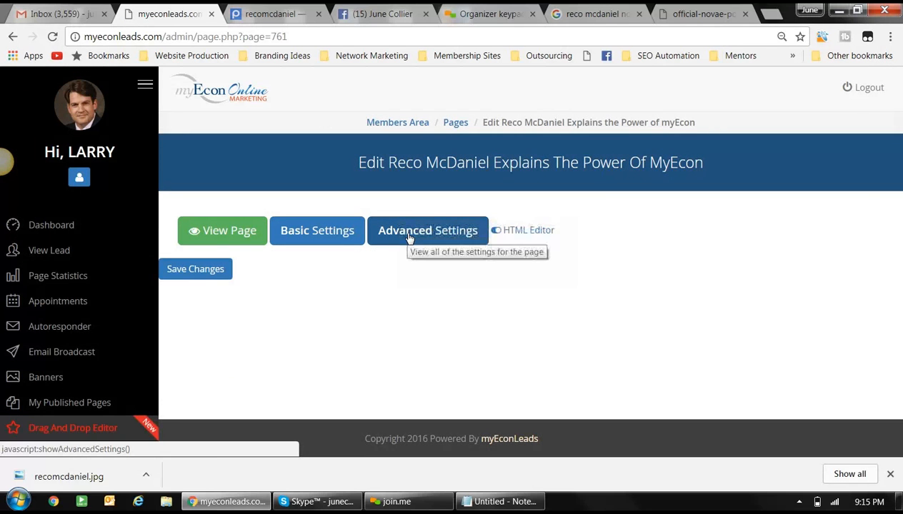
pyautogui.click(410, 236)
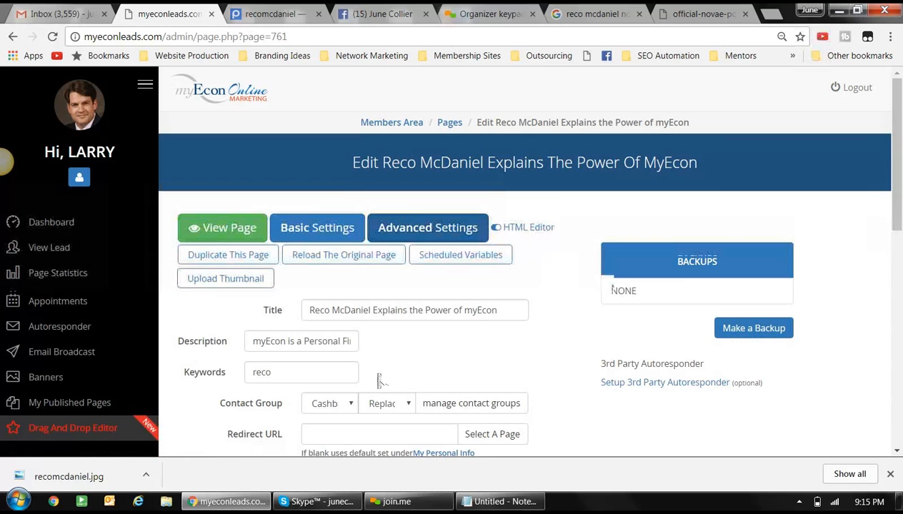
pyautogui.moveTo(378, 380); pyautogui.dragTo(255, 332)
pyautogui.click(463, 359)
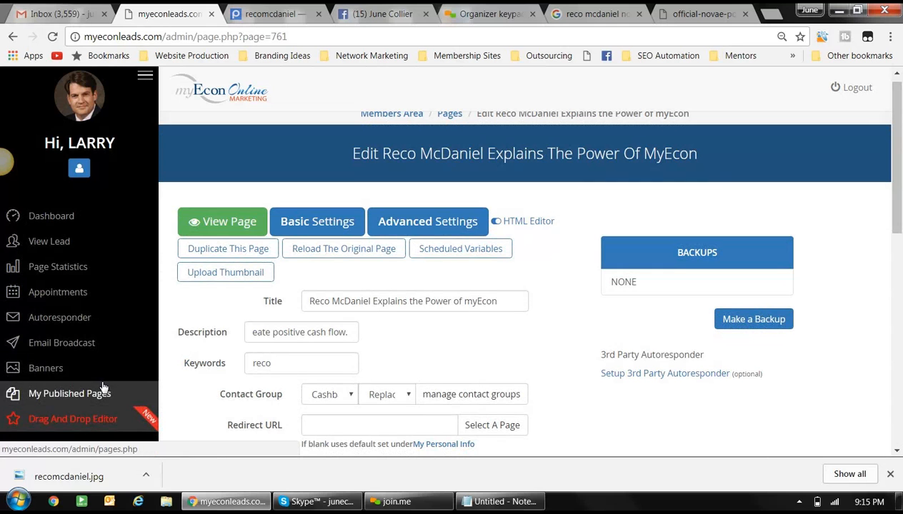
# - Copy the published capture page's web address, then close that tab
pyautogui.click(217, 227)
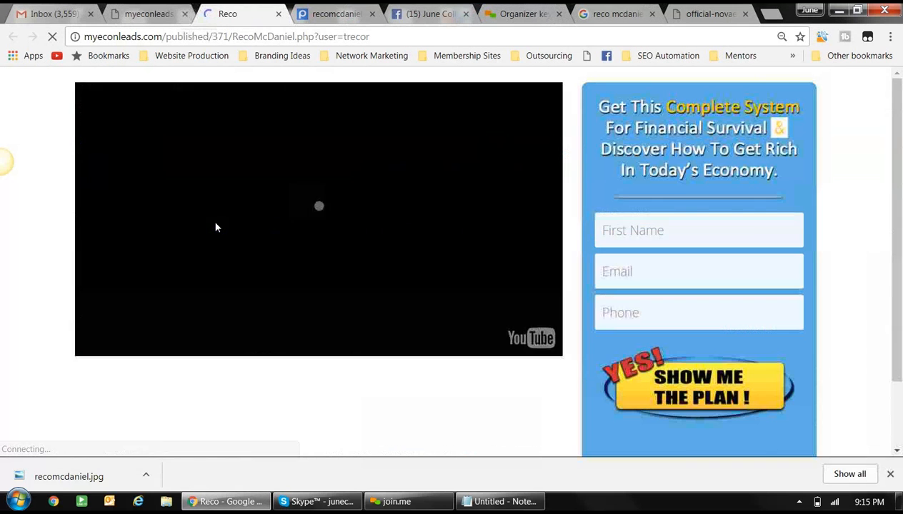
pyautogui.scroll(-3, 220, 235)
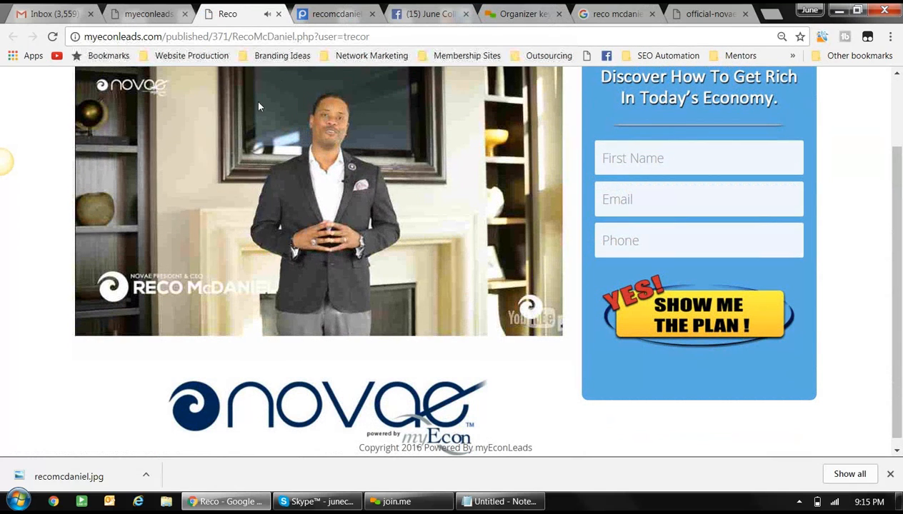
pyautogui.moveTo(370, 36); pyautogui.dragTo(95, 45)
pyautogui.rightClick(94, 43)
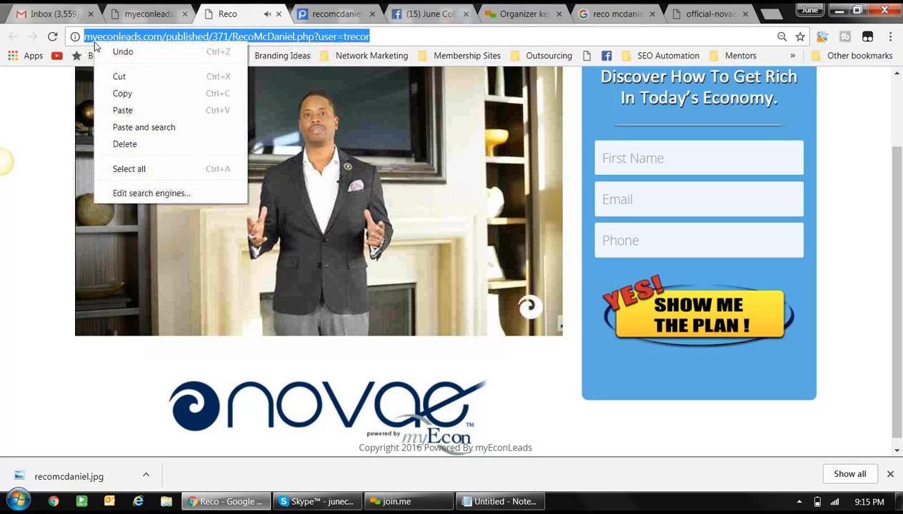
pyautogui.click(122, 96)
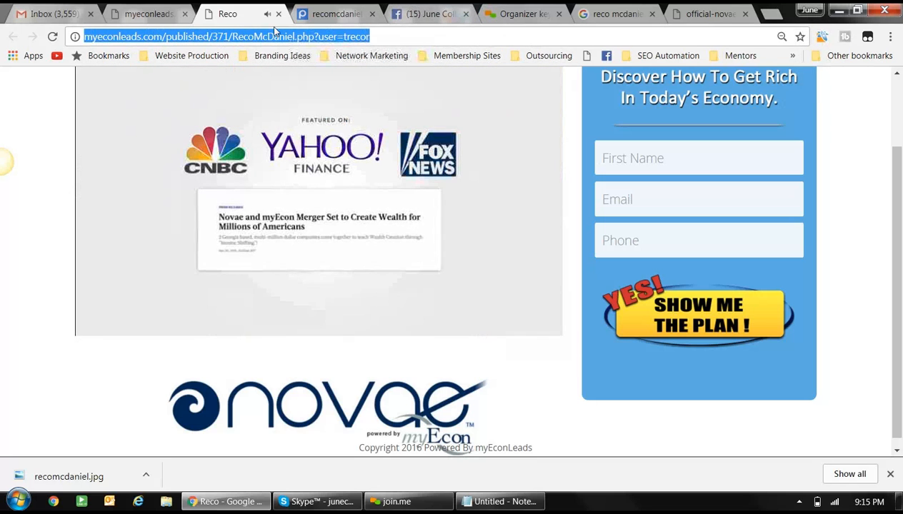
pyautogui.click(277, 14)
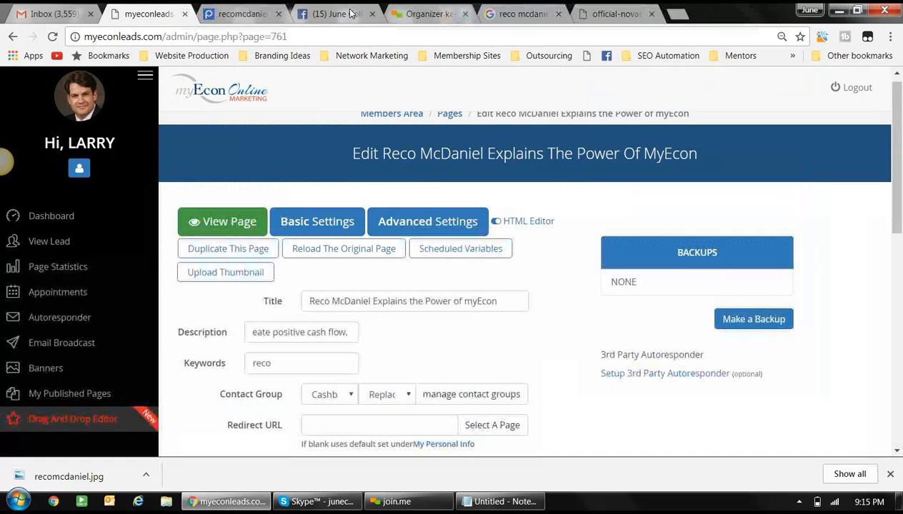
# - On Facebook, write a status saying the presenter explains myEcon for the second time
pyautogui.click(350, 14)
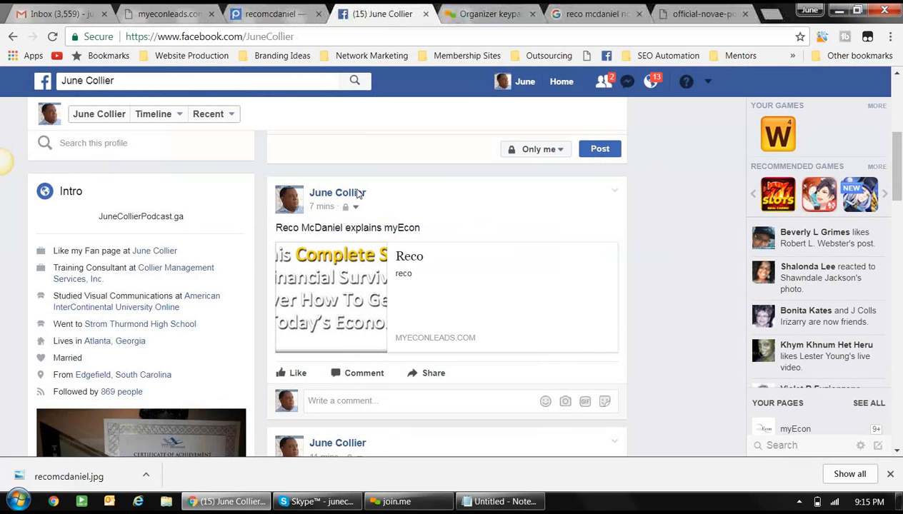
pyautogui.scroll(2, 357, 197)
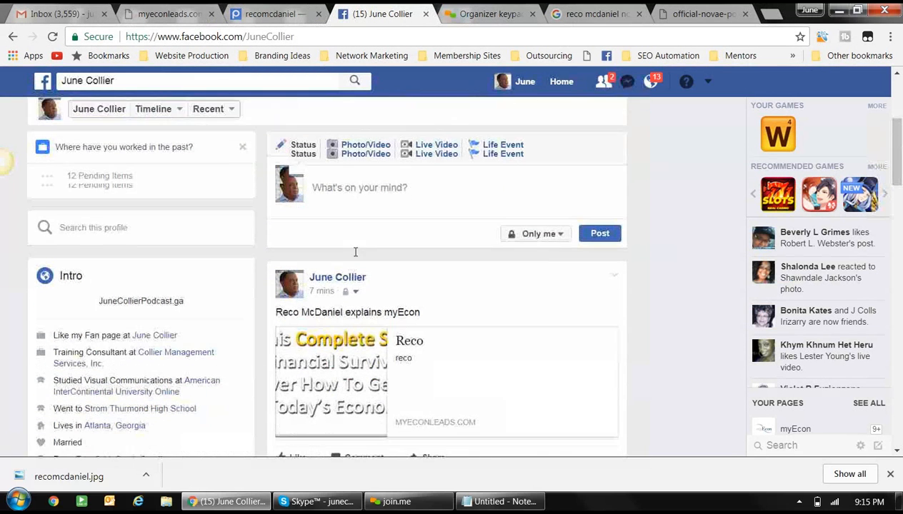
pyautogui.click(351, 175)
pyautogui.write('R')
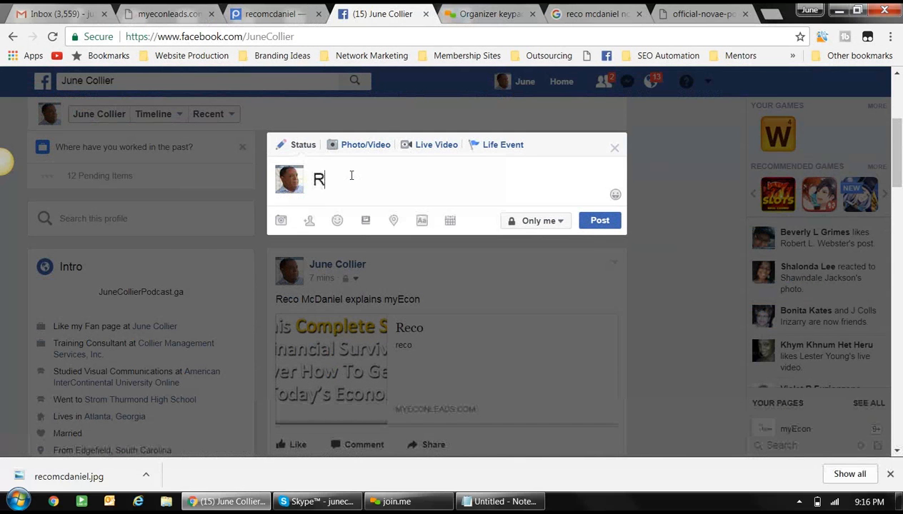
pyautogui.write('ecom')
pyautogui.press('BackSpace')
pyautogui.write('McDai')
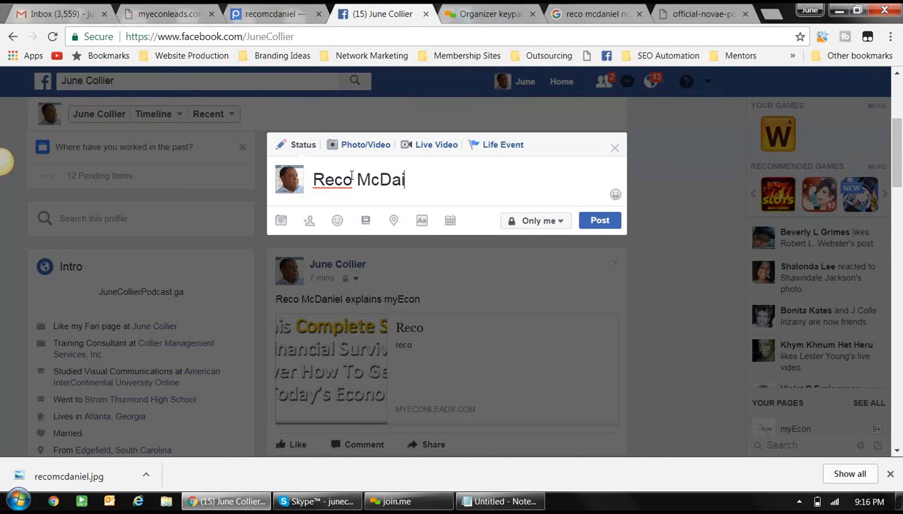
pyautogui.write('nel ')
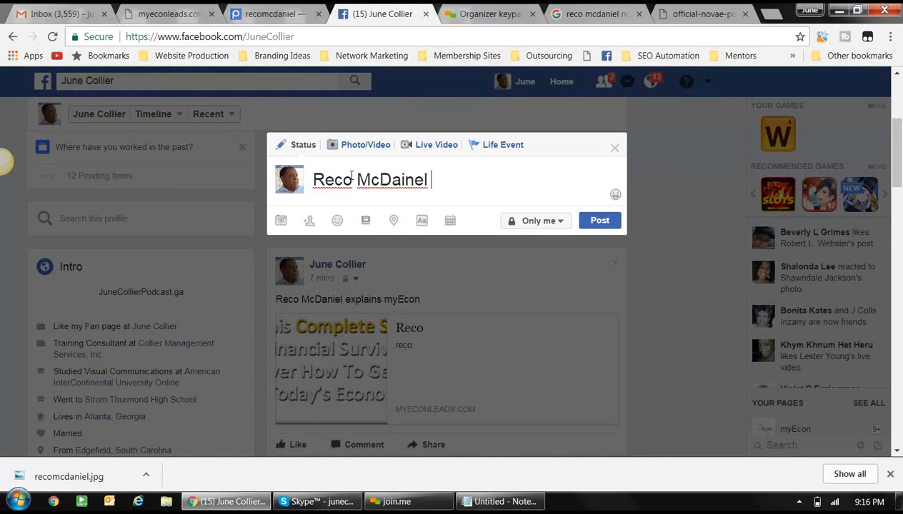
pyautogui.write('expla')
pyautogui.press('BackSpace')
pyautogui.write('lain')
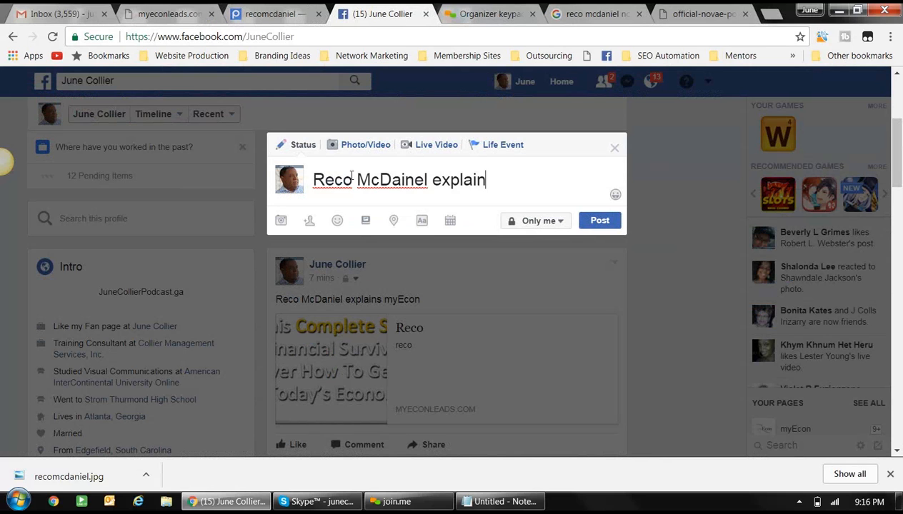
pyautogui.write('s myEcon for the ')
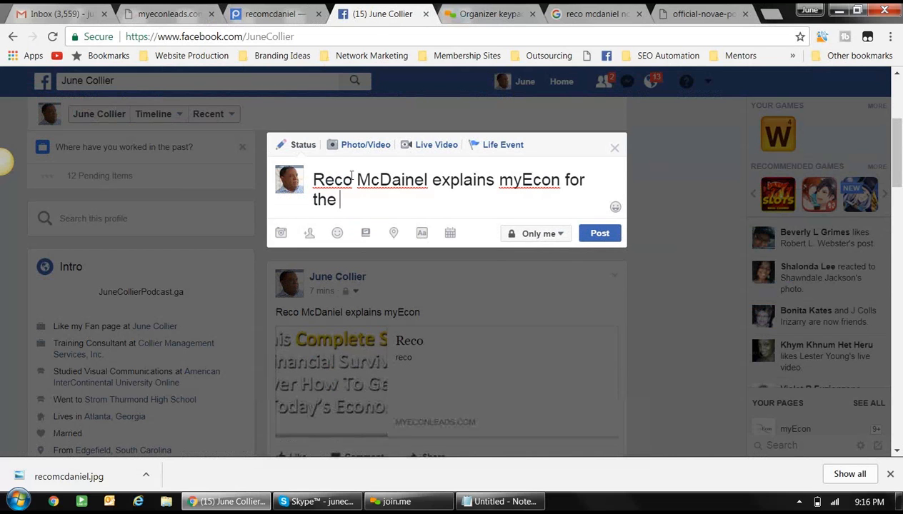
pyautogui.write('second ')
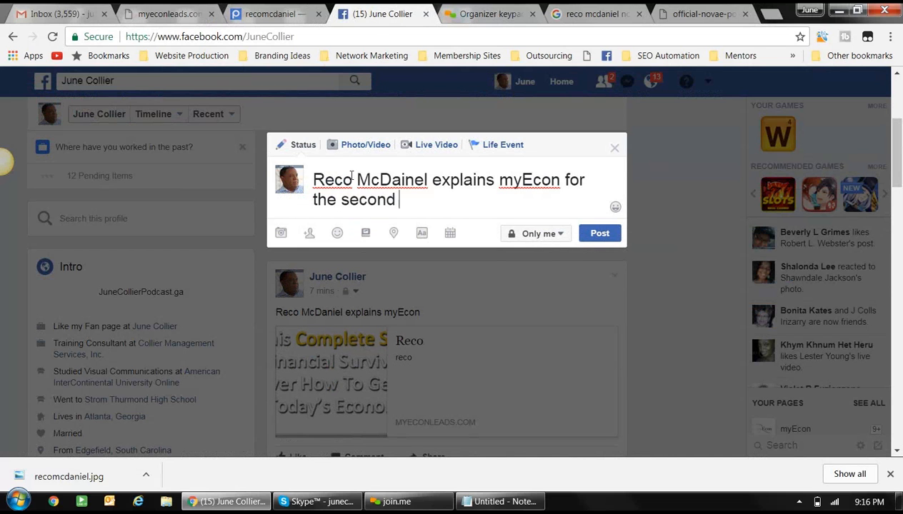
pyautogui.write('time.')
# - Paste the capture page link on a new line and publish the post
pyautogui.press('Return')
pyautogui.hotkey('ctrl', 'v')
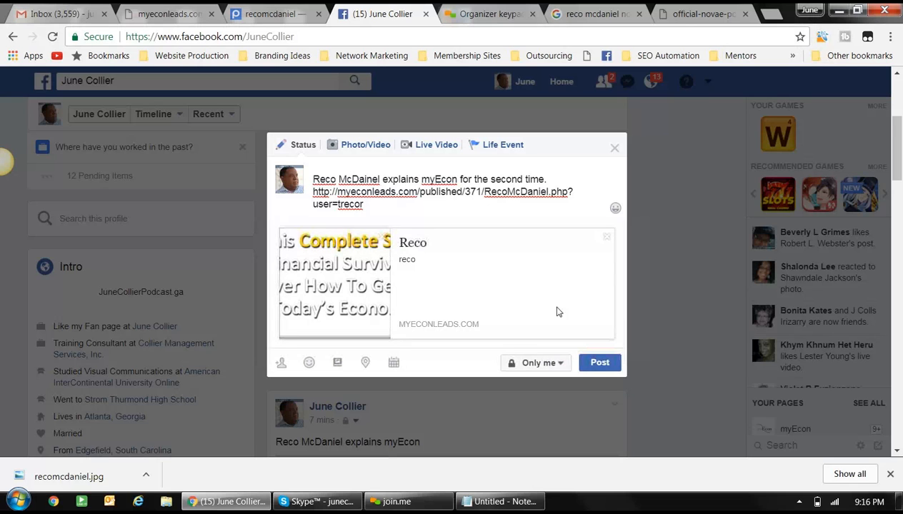
pyautogui.click(593, 368)
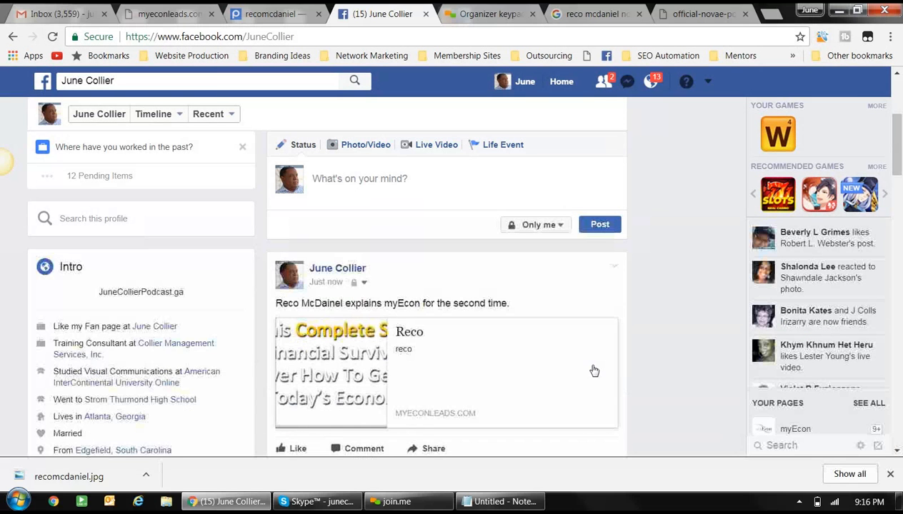
pyautogui.scroll(-4, 593, 369)
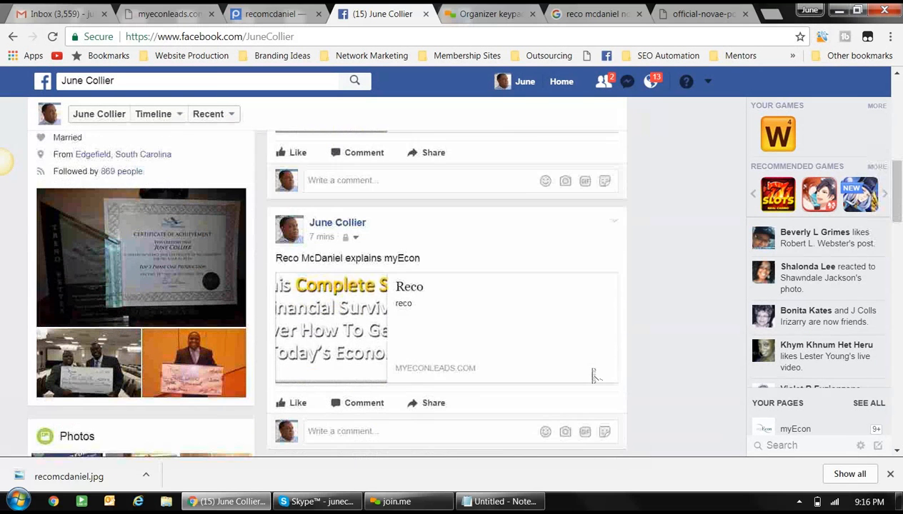
pyautogui.scroll(3, 593, 370)
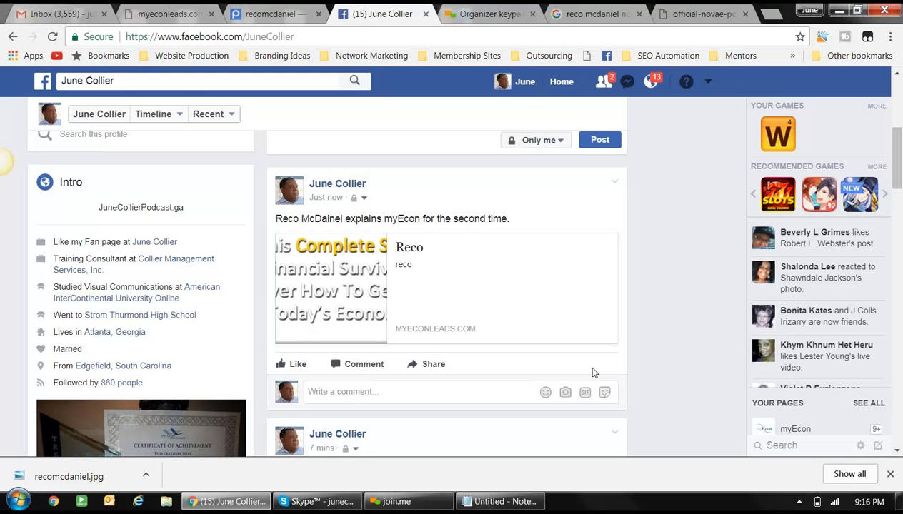
# - Search Google for 'facebook debugger' and open the Sharing Debugger's URL field
pyautogui.click(695, 14)
pyautogui.click(684, 38)
pyautogui.write('google.com')
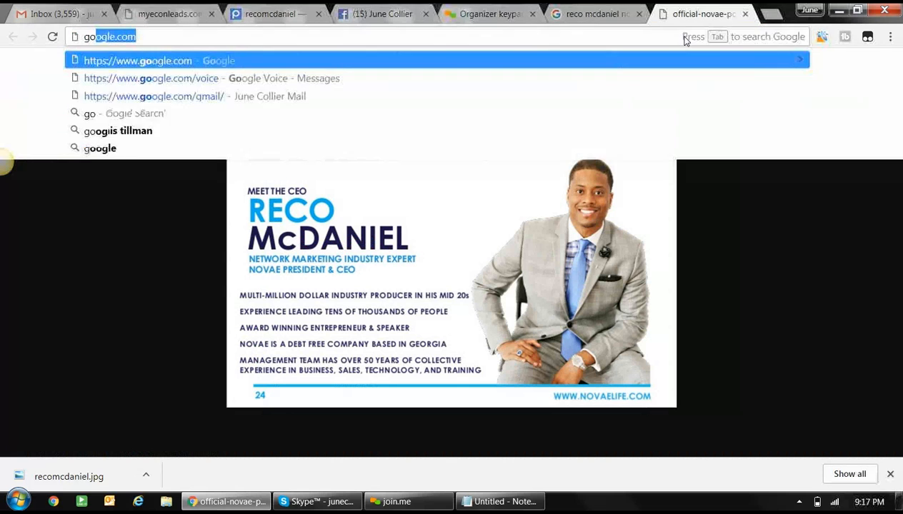
pyautogui.press('Return')
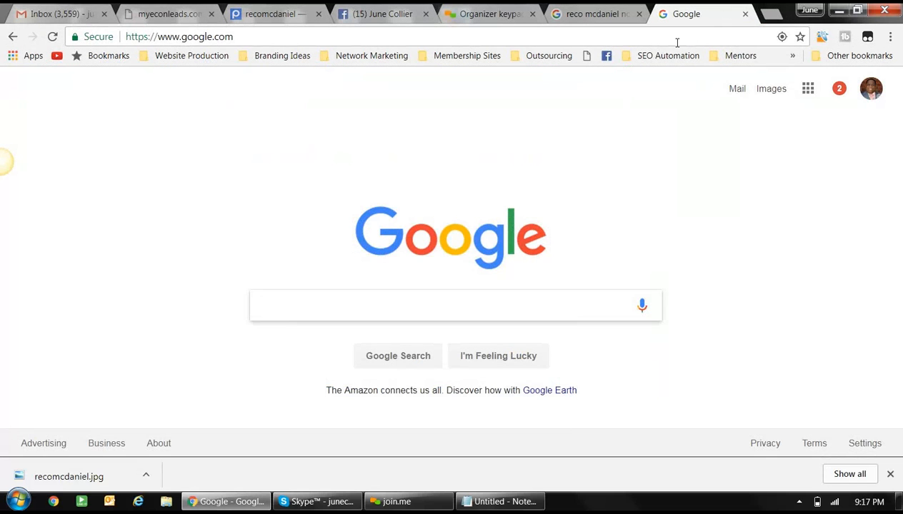
pyautogui.write('facebook debug')
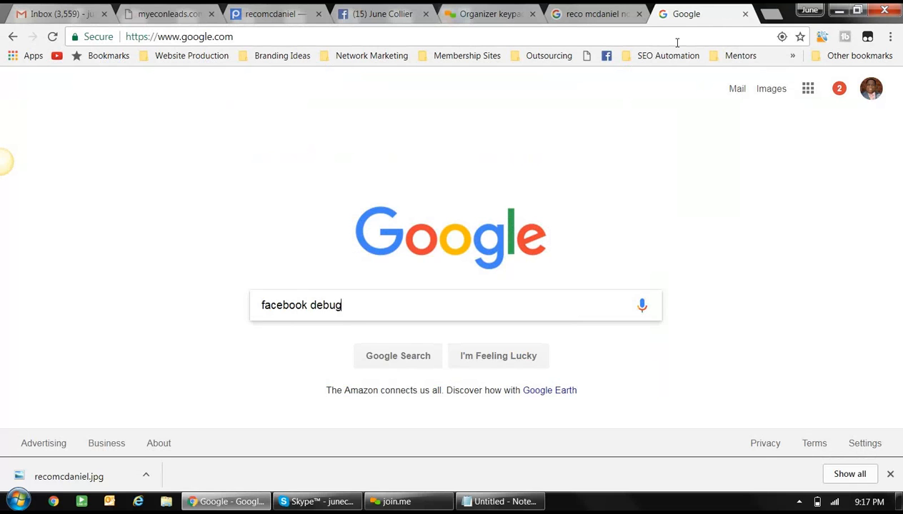
pyautogui.write('ger')
pyautogui.press('Return')
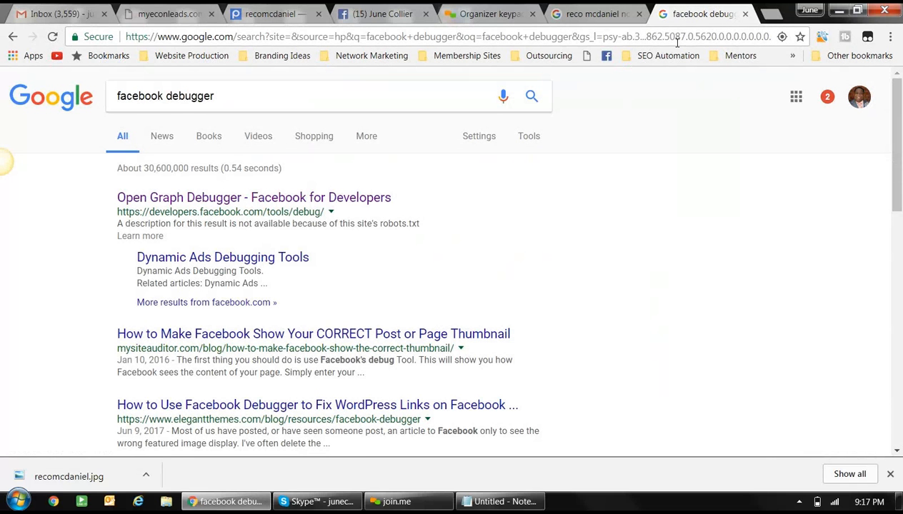
pyautogui.click(329, 198)
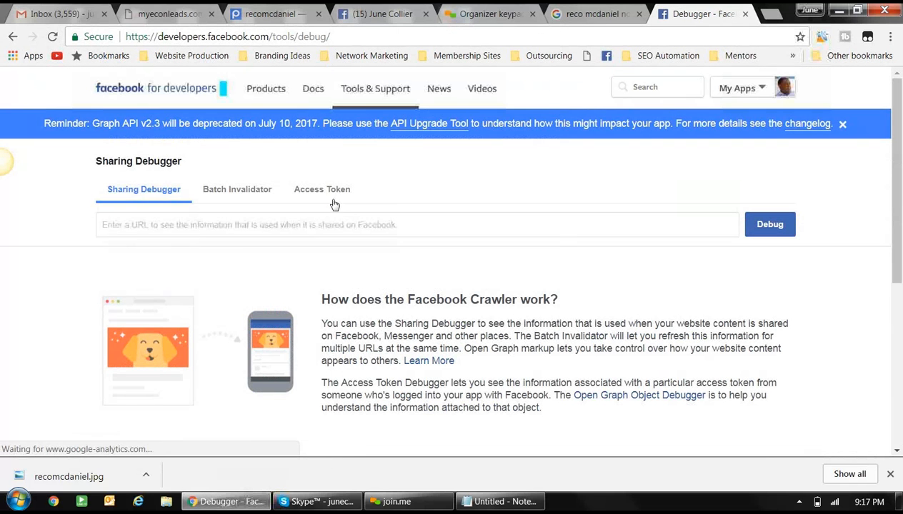
pyautogui.click(309, 226)
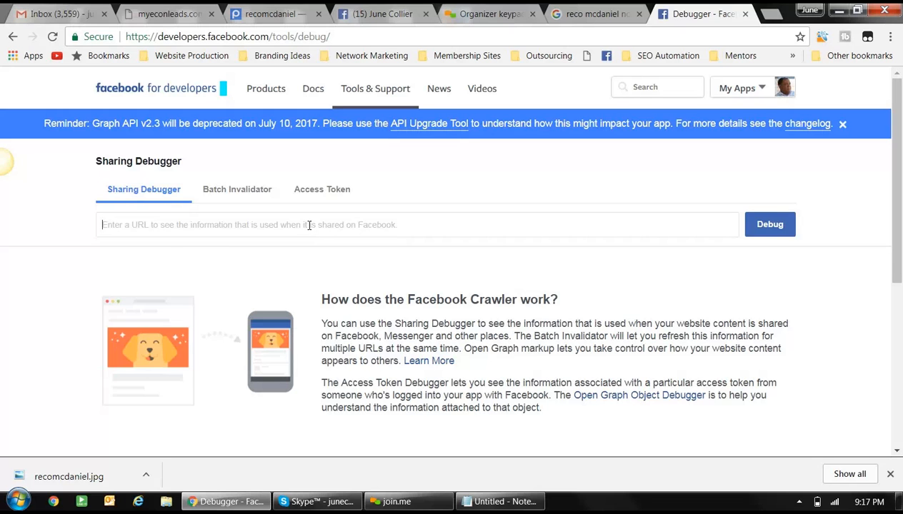
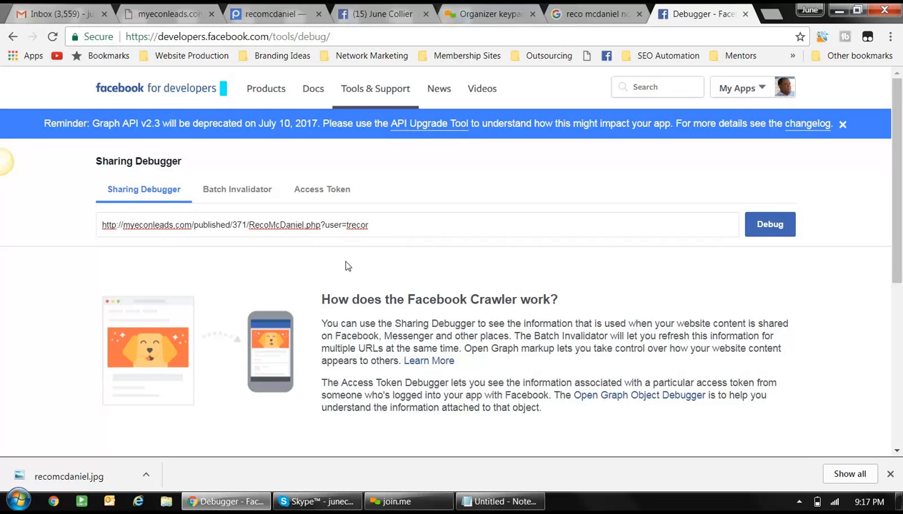
# - Debug the pasted capture page link to see its scrape info and link preview
pyautogui.click(770, 225)
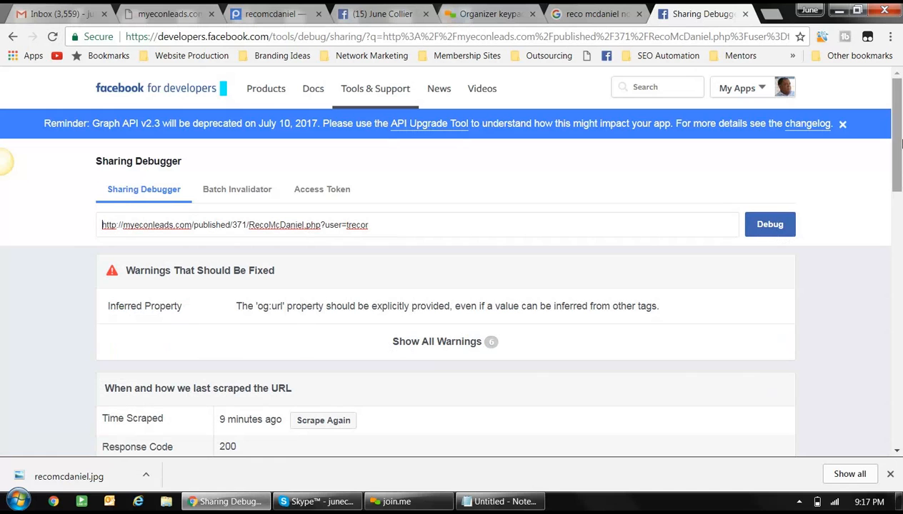
pyautogui.moveTo(902, 144); pyautogui.dragTo(901, 205)
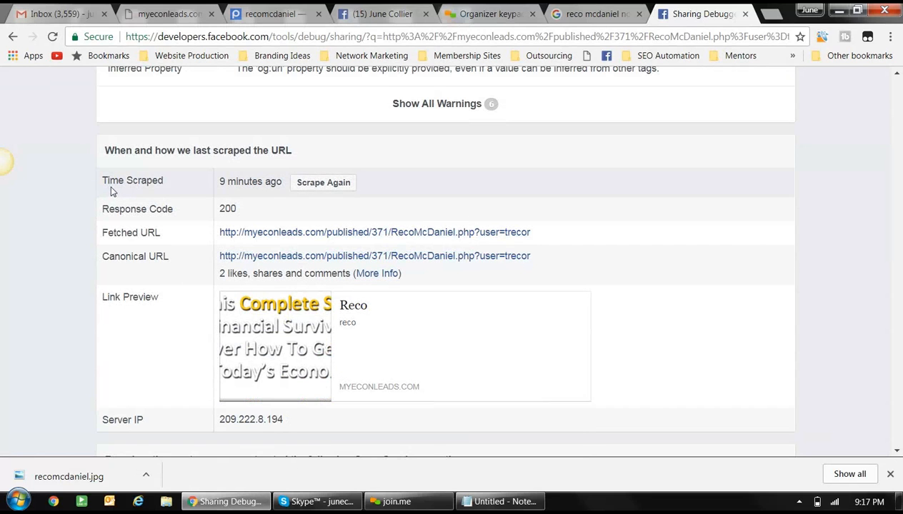
pyautogui.moveTo(222, 182)
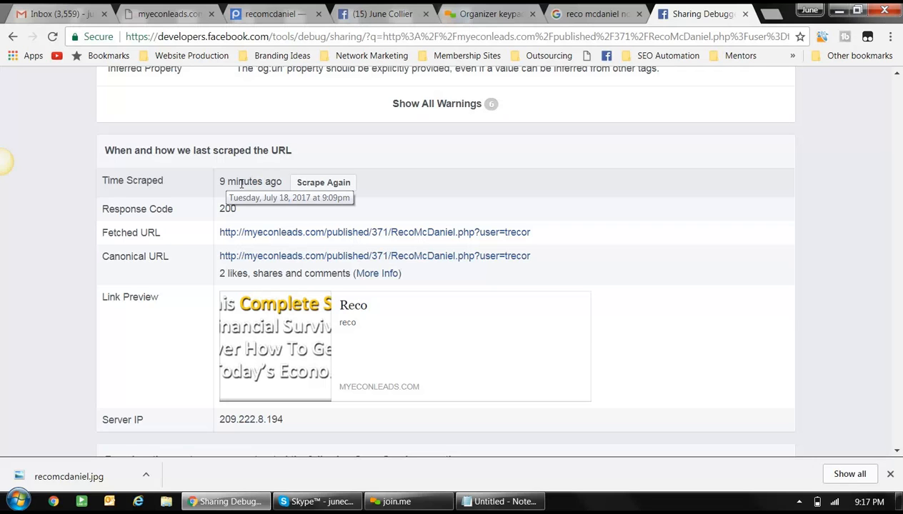
# - Scrape the capture page again twice so Facebook refreshes its link preview
pyautogui.click(324, 183)
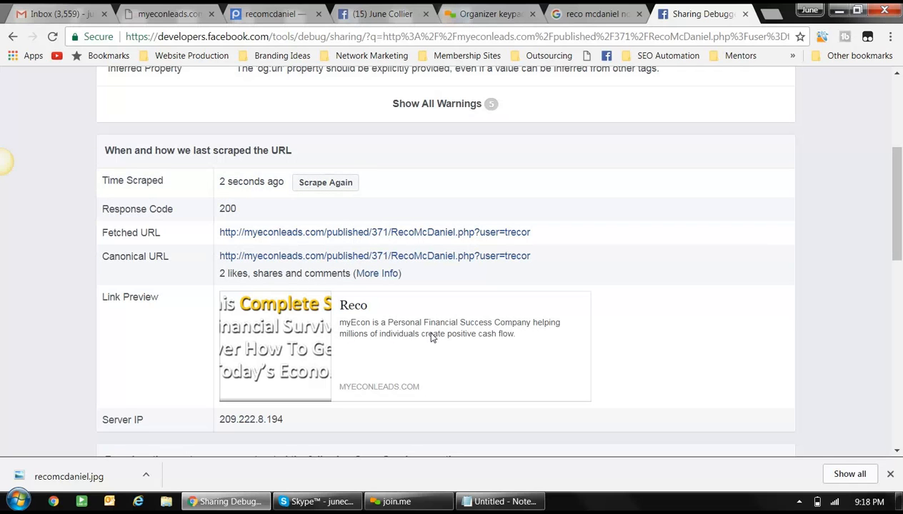
pyautogui.click(326, 183)
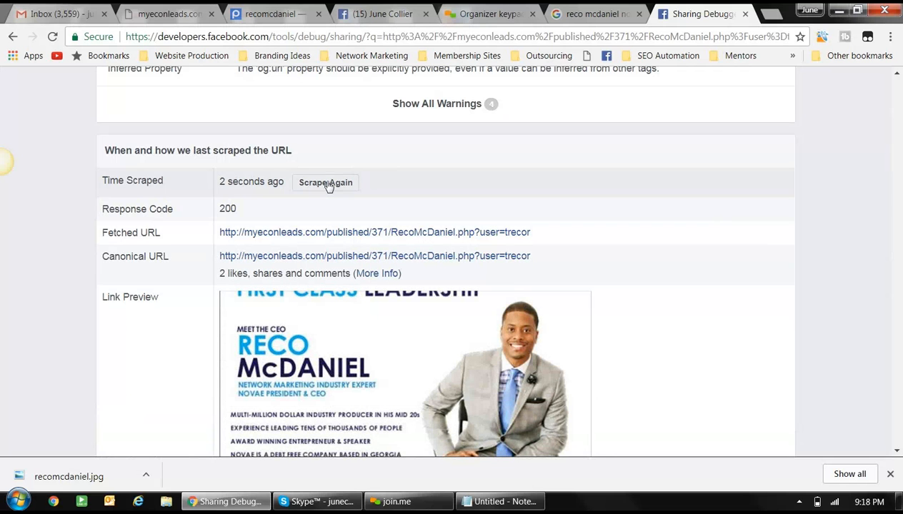
pyautogui.scroll(-2, 327, 185)
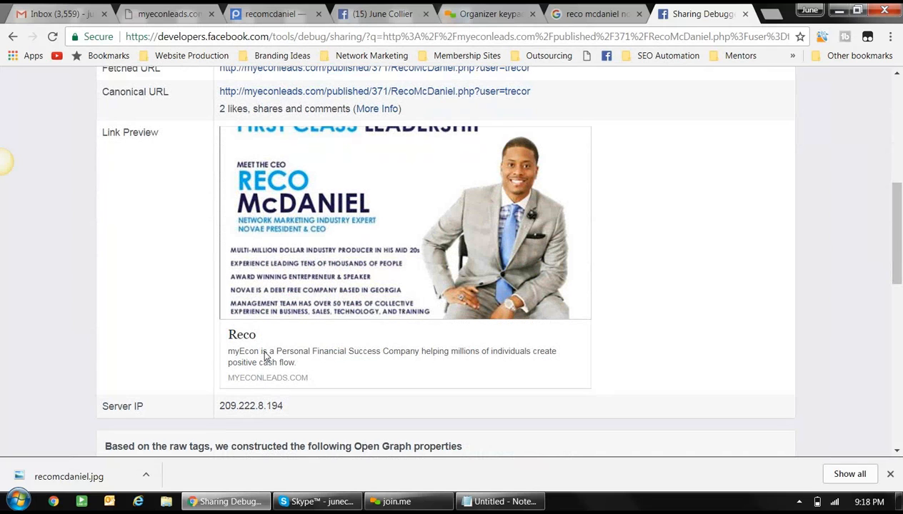
pyautogui.rightClick(355, 13)
# - Write a status: the presenter explains myEcon for the third time, 'the third is the charm.'
pyautogui.click(355, 13)
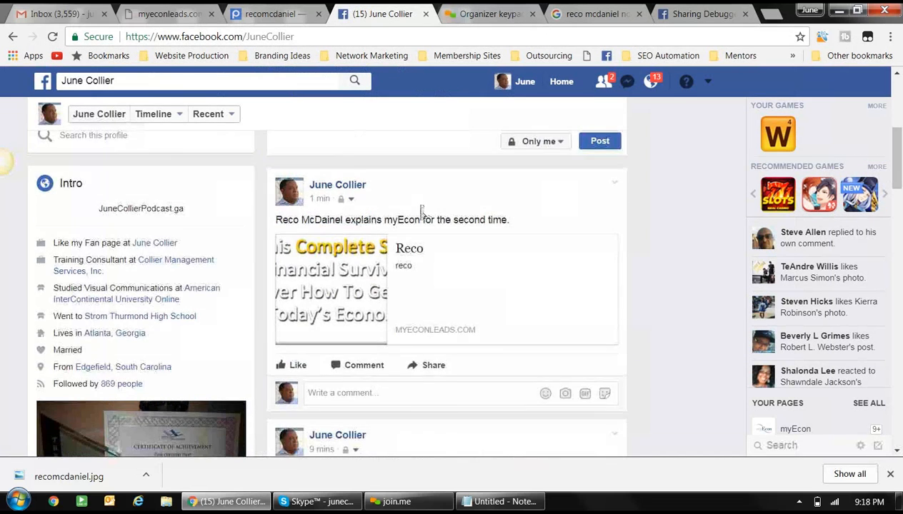
pyautogui.scroll(2, 420, 206)
pyautogui.click(400, 221)
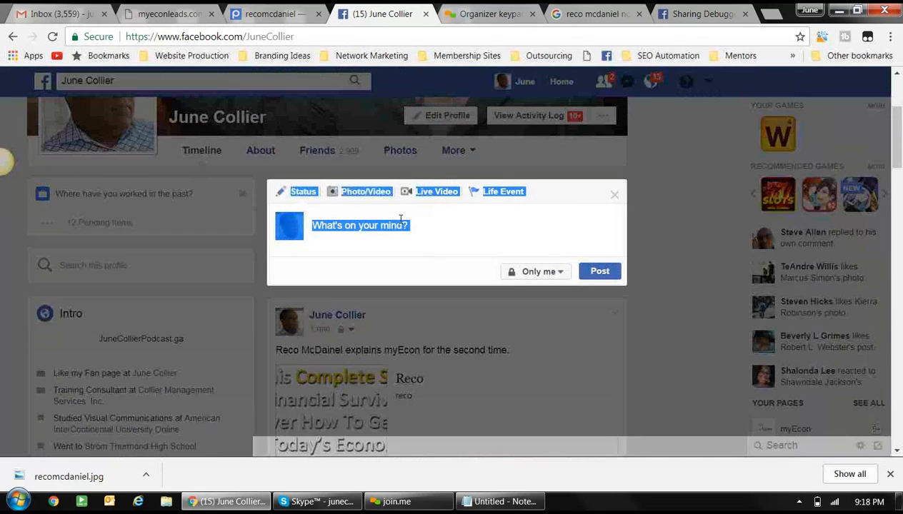
pyautogui.write('Reco')
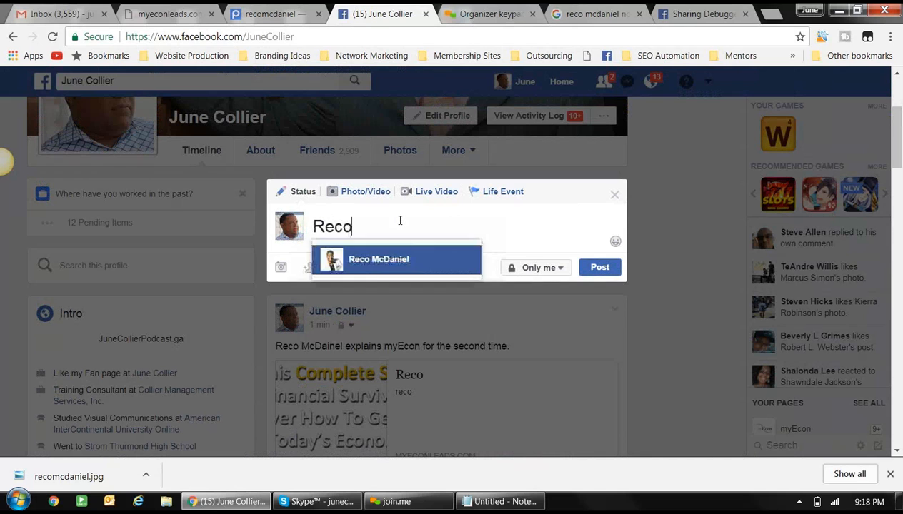
pyautogui.write(' McD')
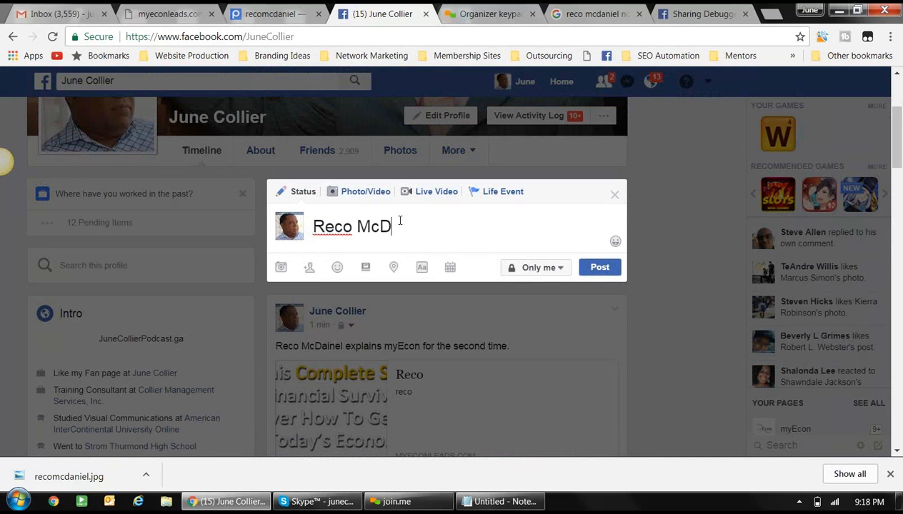
pyautogui.write('ainel')
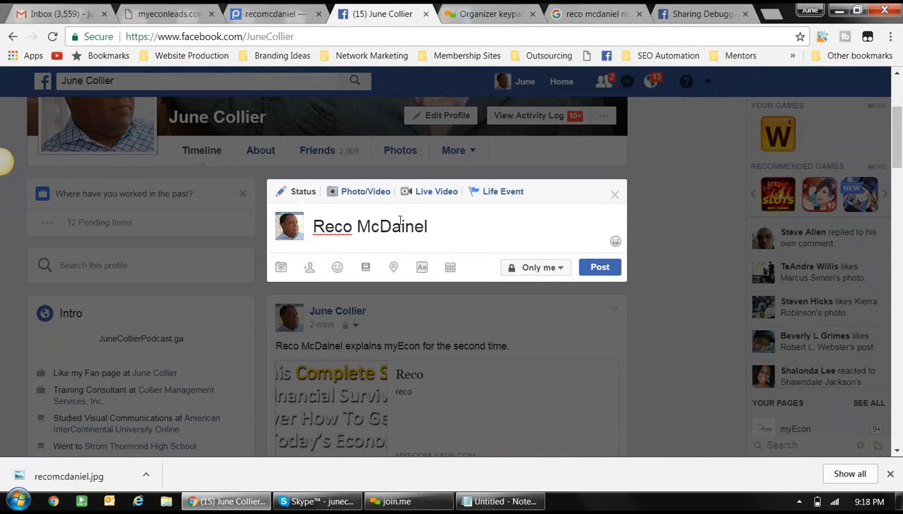
pyautogui.press('BackSpace')
pyautogui.press('BackSpace')
pyautogui.press('BackSpace')
pyautogui.press('BackSpace')
pyautogui.write('nel')
pyautogui.press('BackSpace')
pyautogui.press('BackSpace')
pyautogui.write('iel explains my')
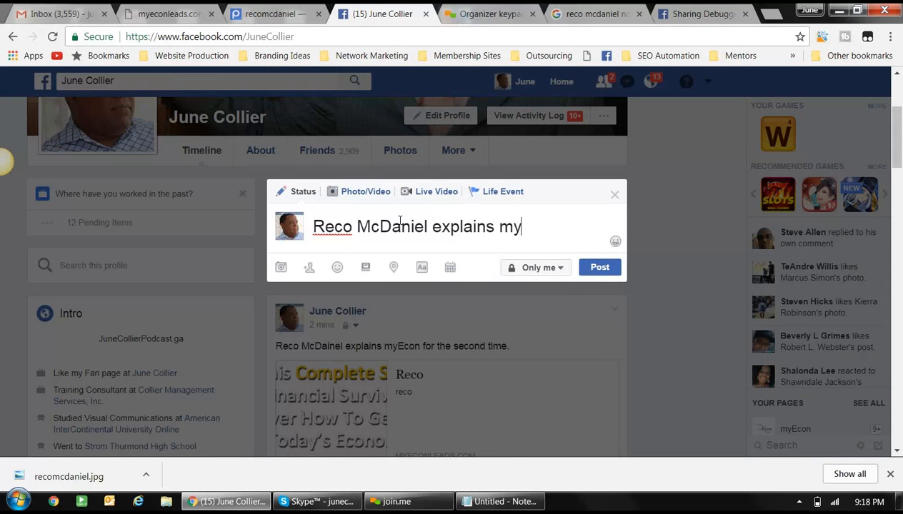
pyautogui.write('Econ for the')
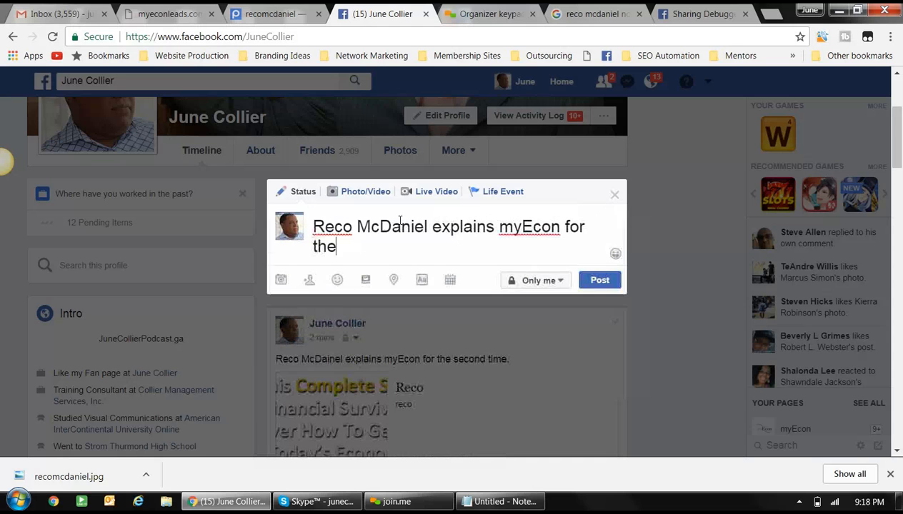
pyautogui.write(' thir')
pyautogui.press('BackSpace')
pyautogui.write('d time a')
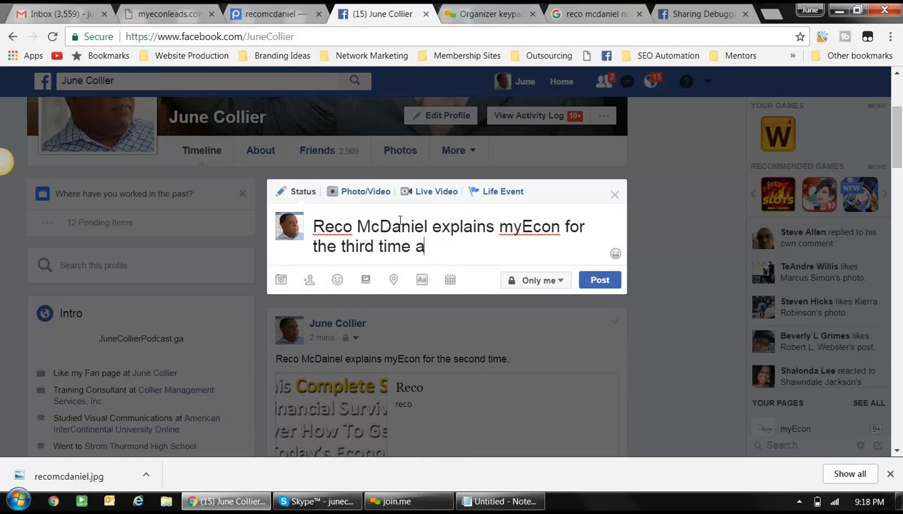
pyautogui.write('nd the th')
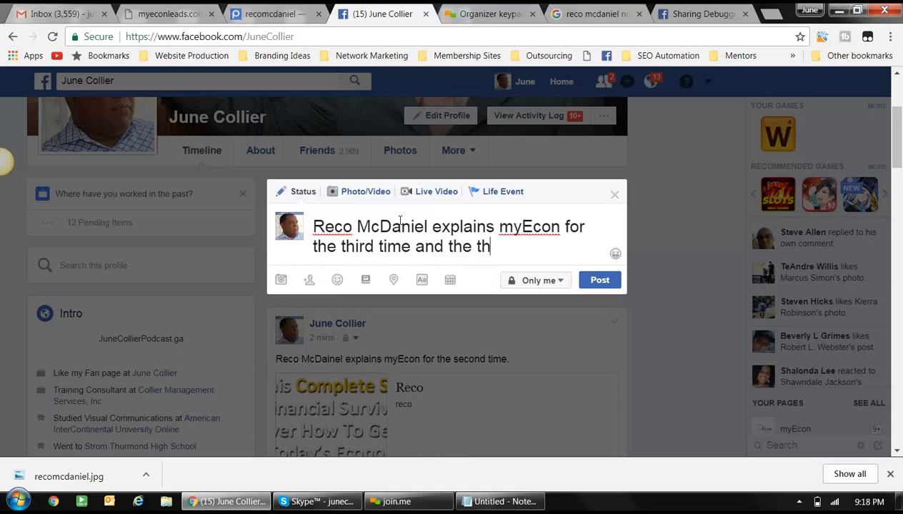
pyautogui.write('ird is the charm.')
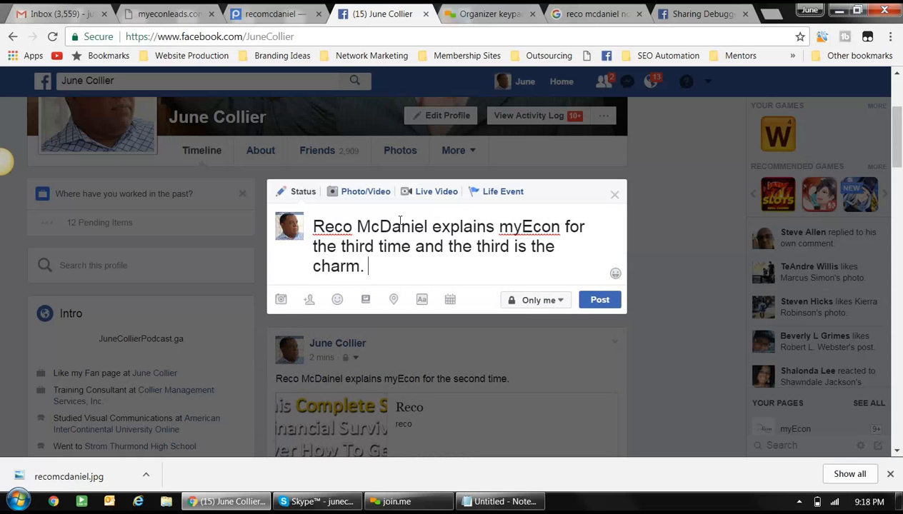
# - Paste the capture page link on a new line, then delete the link text, keeping the preview
pyautogui.press('Return')
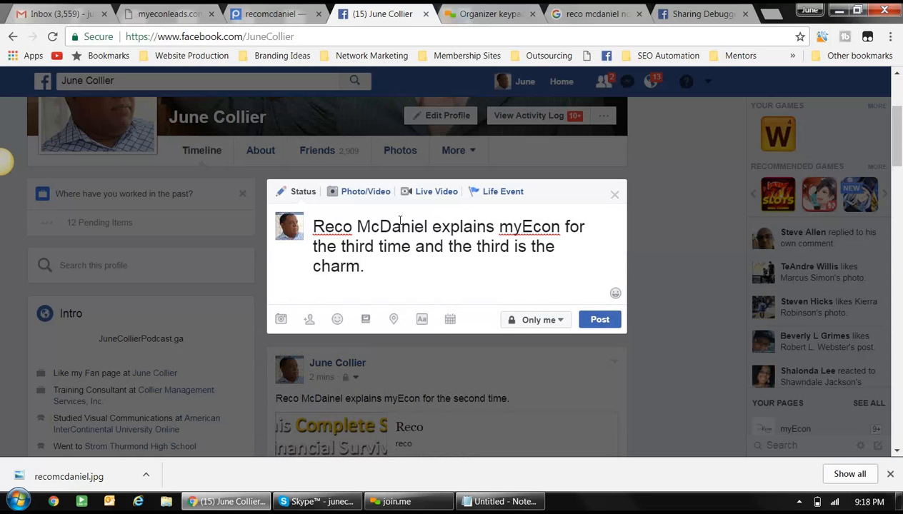
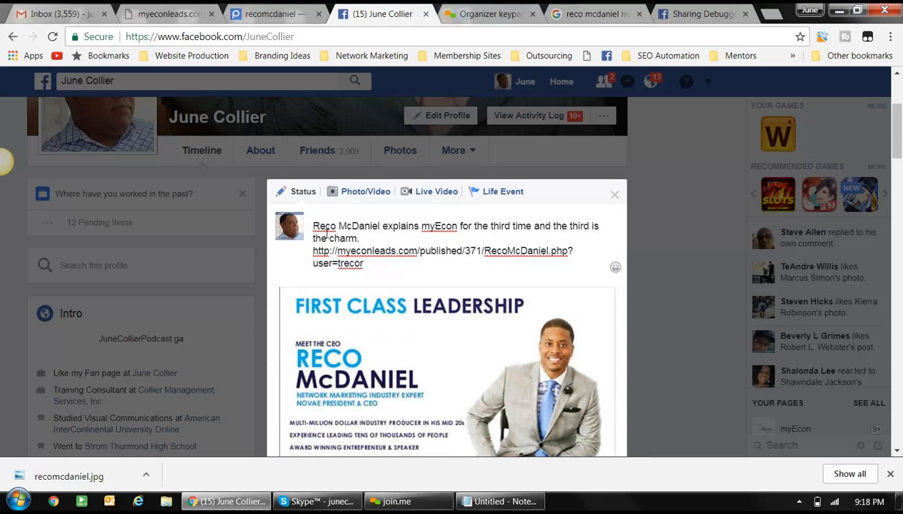
pyautogui.moveTo(363, 264); pyautogui.dragTo(313, 254)
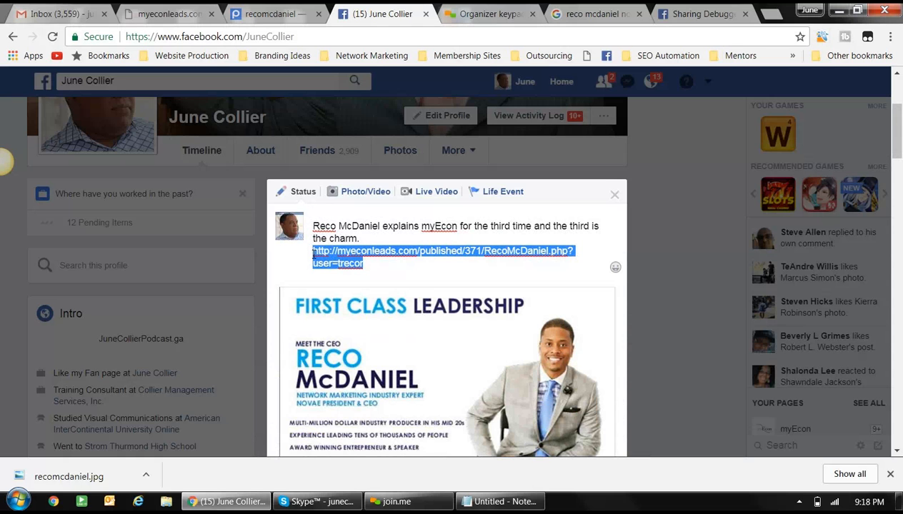
pyautogui.press('BackSpace')
pyautogui.scroll(-2, 313, 257)
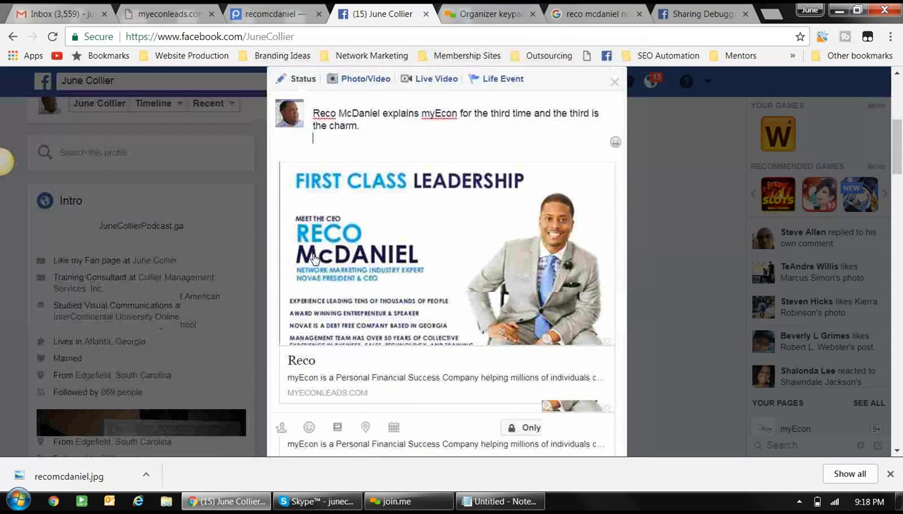
# - Publish the 'third is the charm' post and check its First Class Leadership preview
pyautogui.click(598, 427)
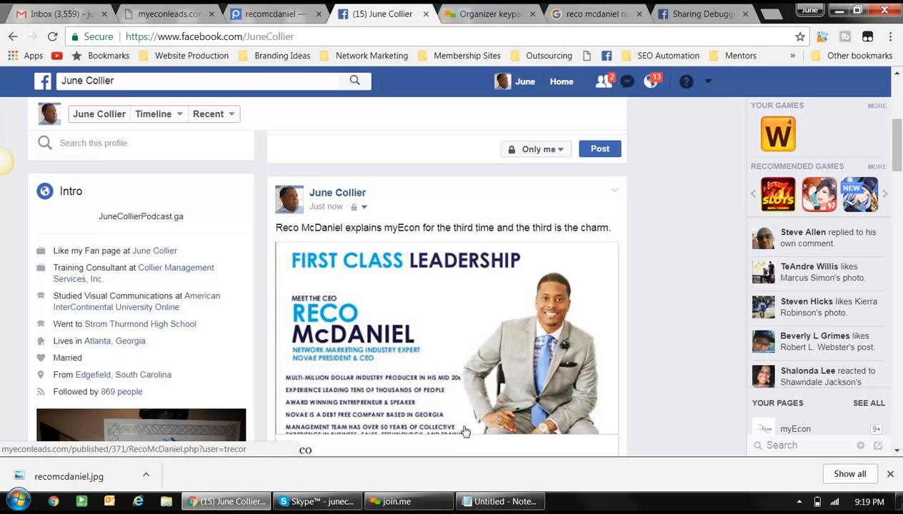
pyautogui.scroll(-2, 482, 329)
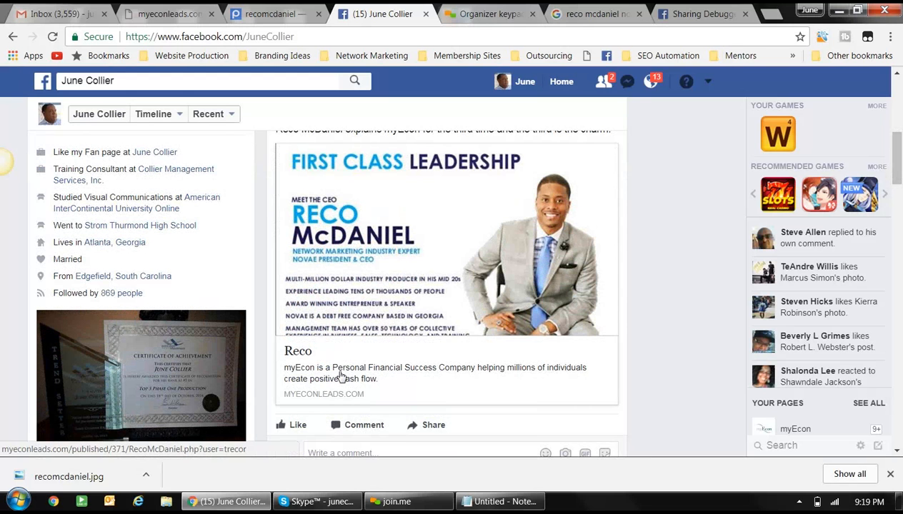
pyautogui.scroll(3, 343, 377)
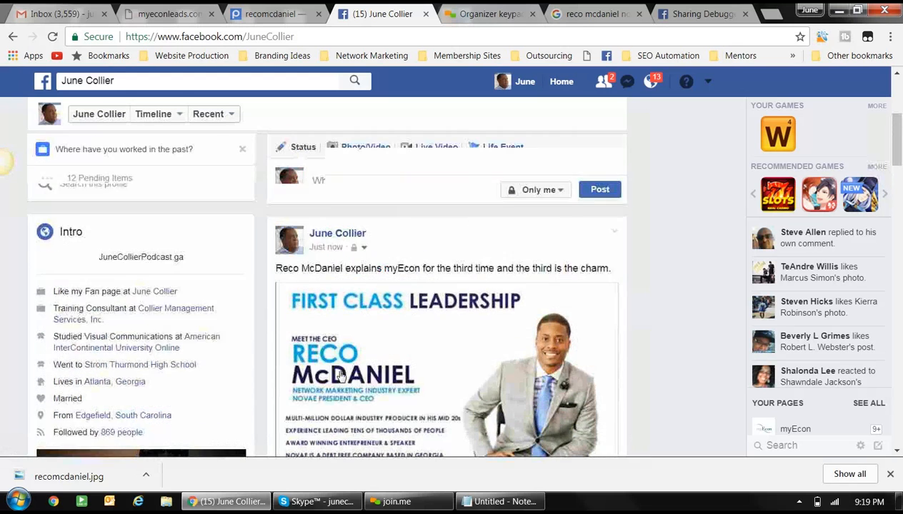
# - Open the linked myeconleads.com capture page from the new post's image preview
pyautogui.click(387, 376)
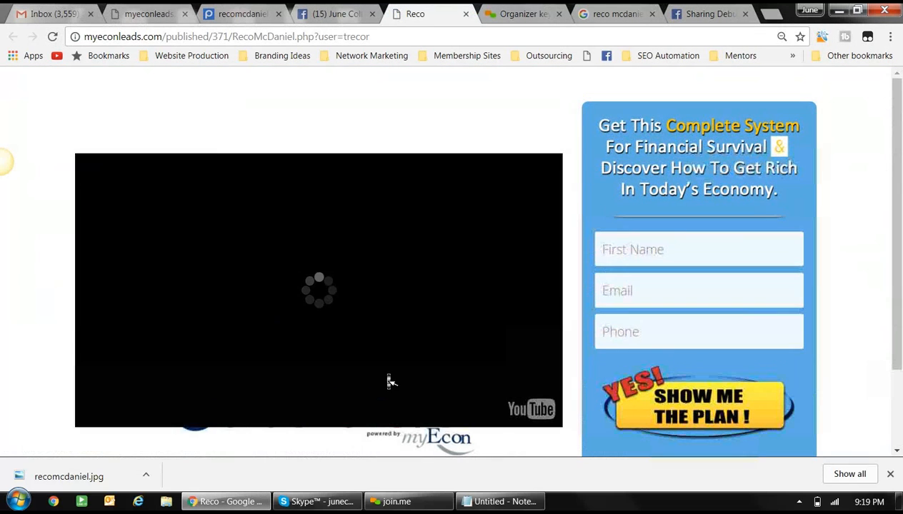
pyautogui.scroll(-2, 386, 376)
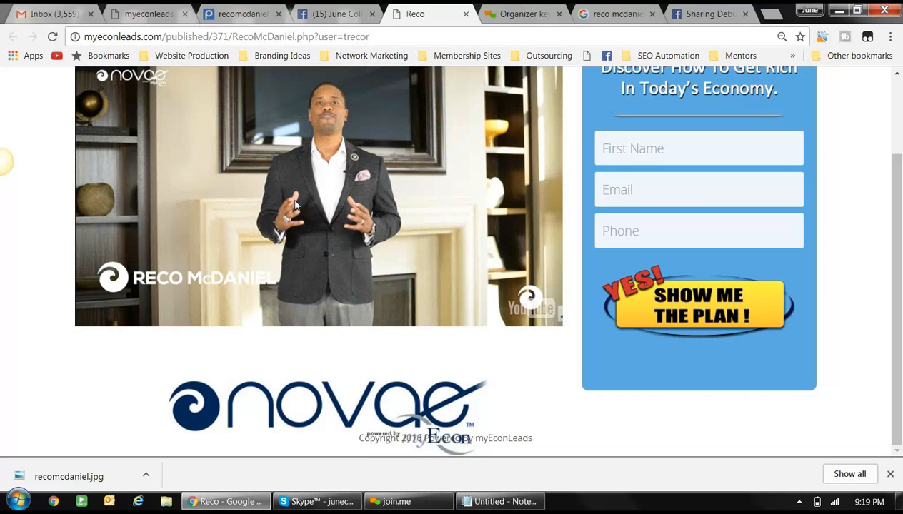
# - Compare the new post's image preview with the earlier post's, then bring up the Notepad notes
pyautogui.click(341, 14)
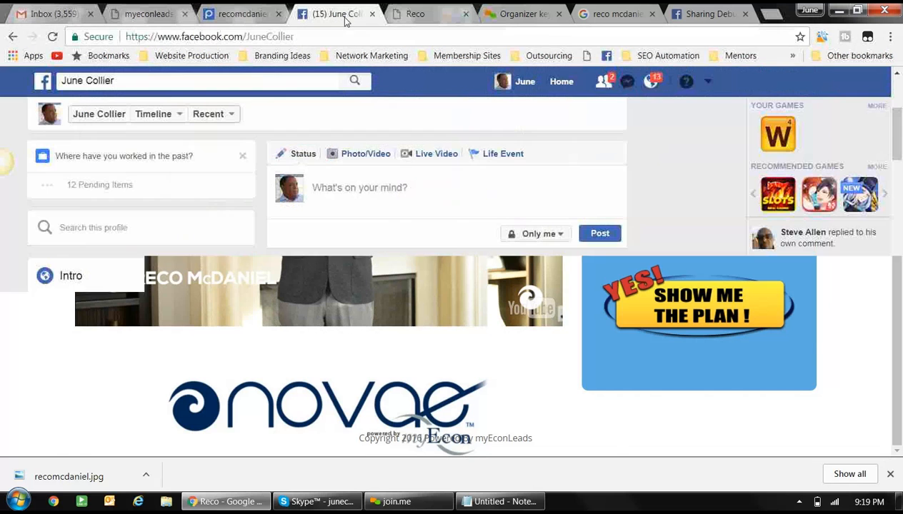
pyautogui.scroll(-3, 352, 268)
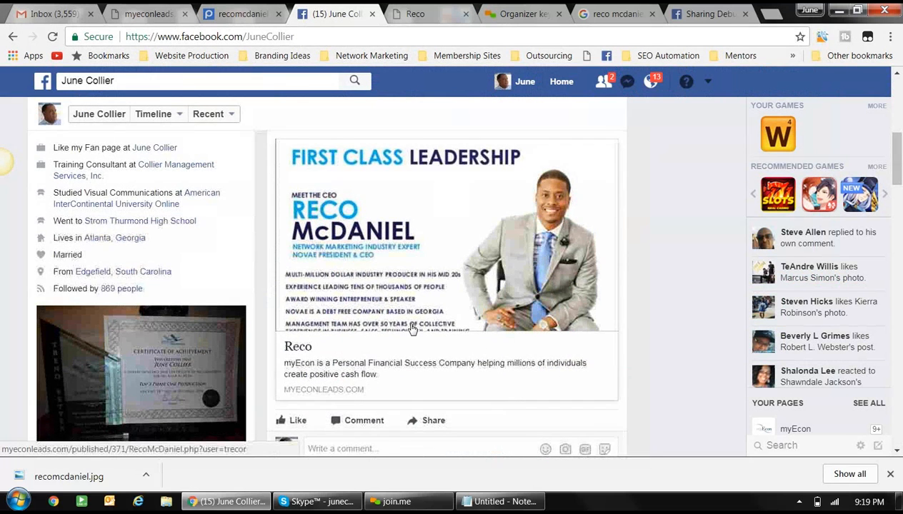
pyautogui.scroll(-2, 411, 330)
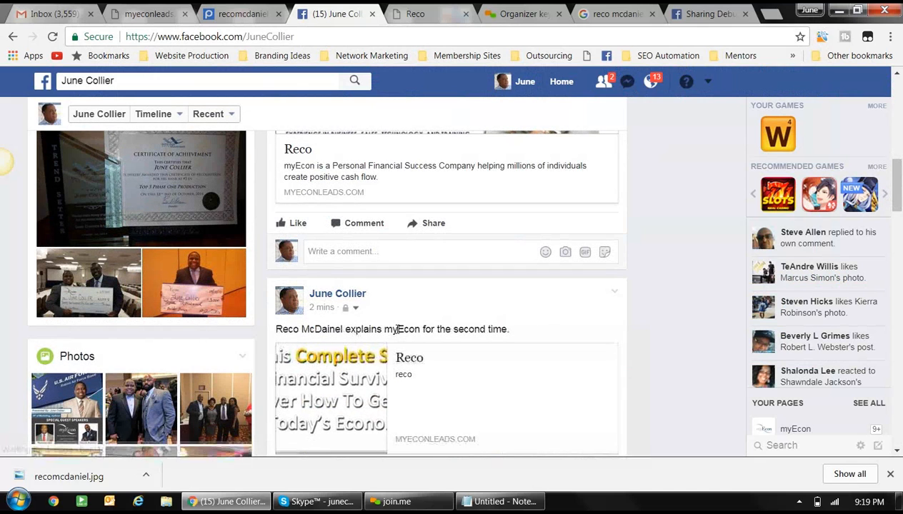
pyautogui.scroll(-1, 382, 365)
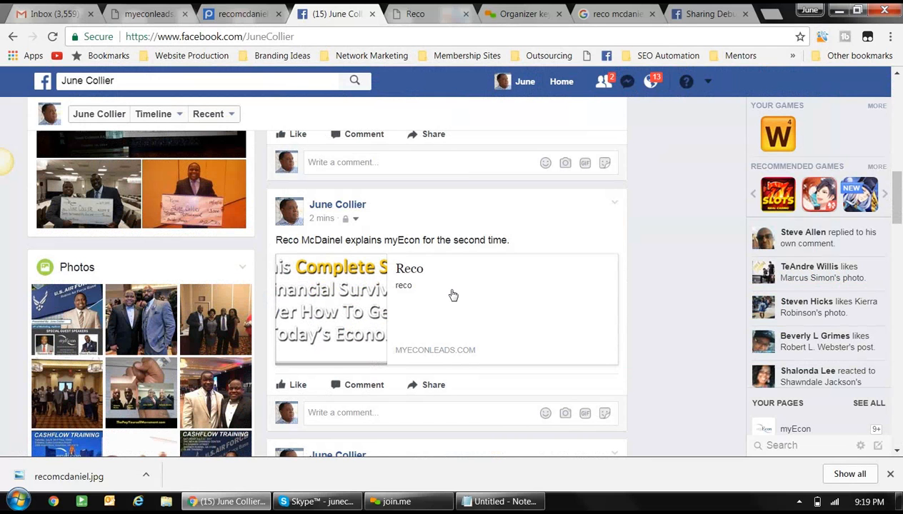
pyautogui.scroll(3, 452, 295)
pyautogui.scroll(3, 451, 295)
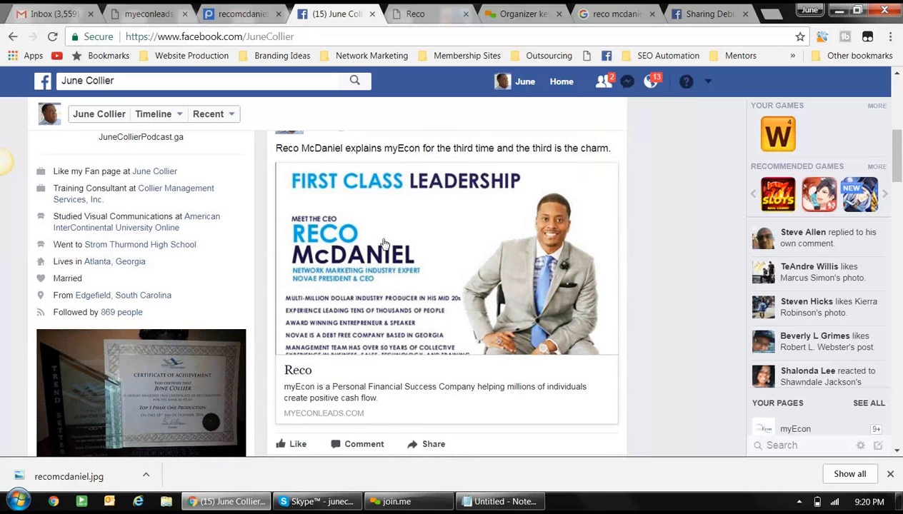
pyautogui.scroll(2, 383, 244)
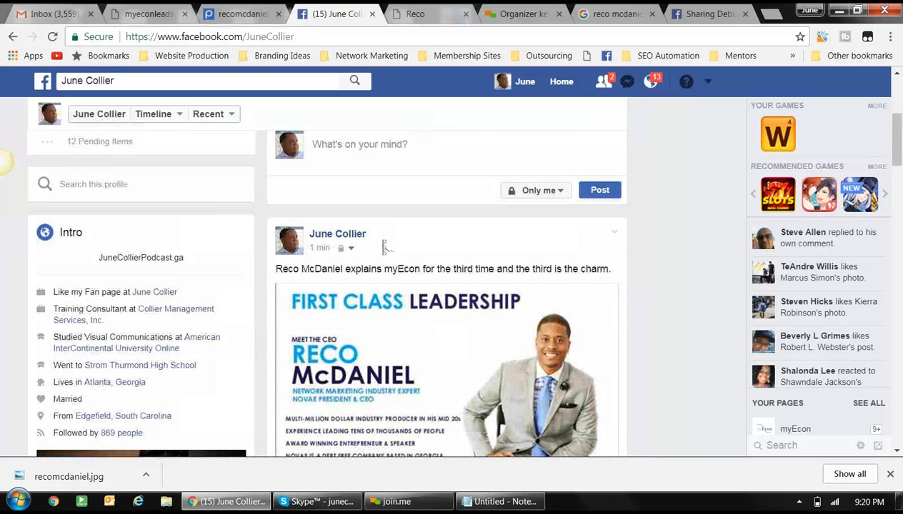
pyautogui.scroll(-1, 384, 244)
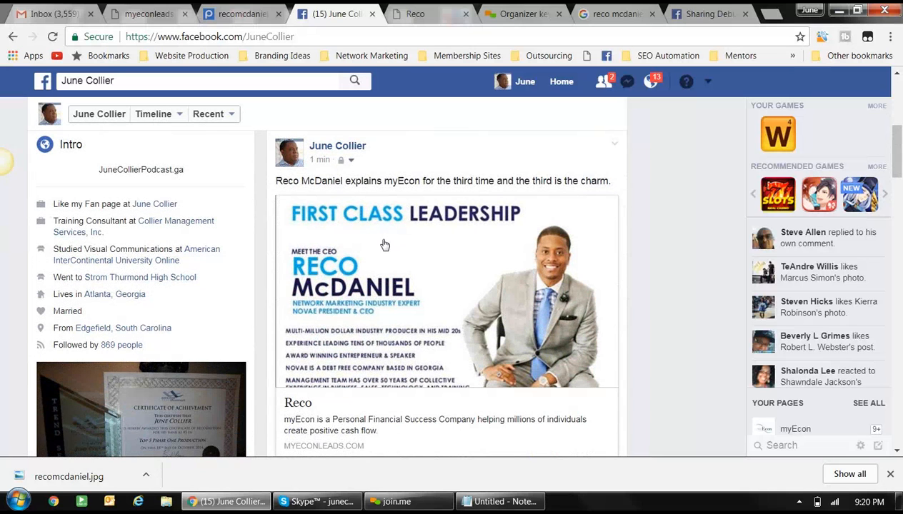
pyautogui.click(503, 503)
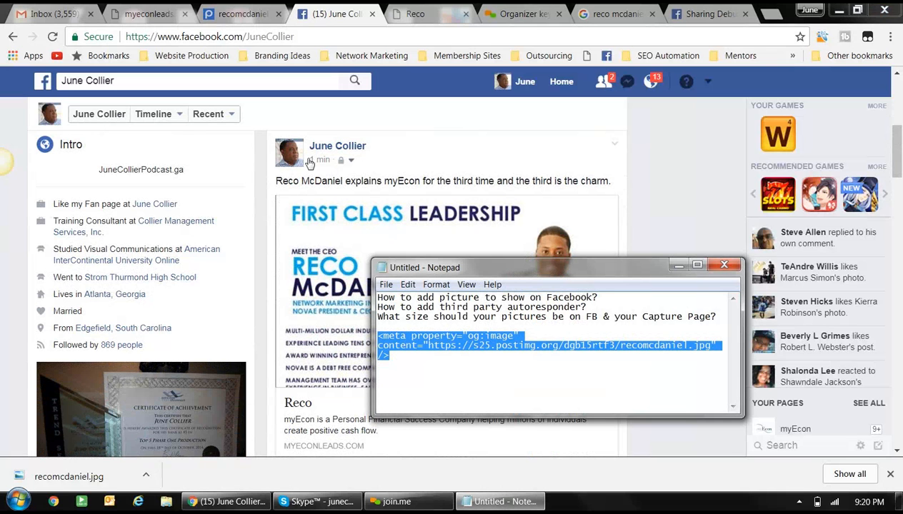
# - From the myEconLeads editor tab, go to the member Dashboard
pyautogui.click(163, 14)
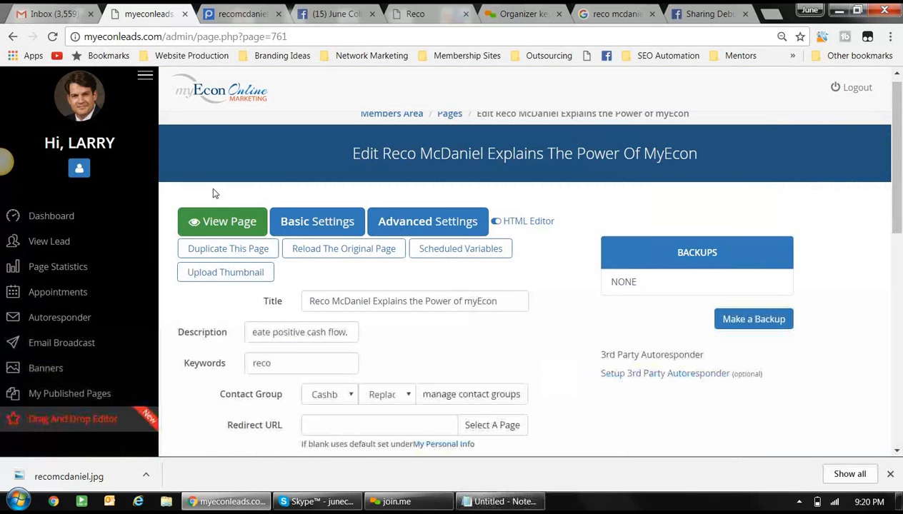
pyautogui.moveTo(216, 193); pyautogui.dragTo(117, 212)
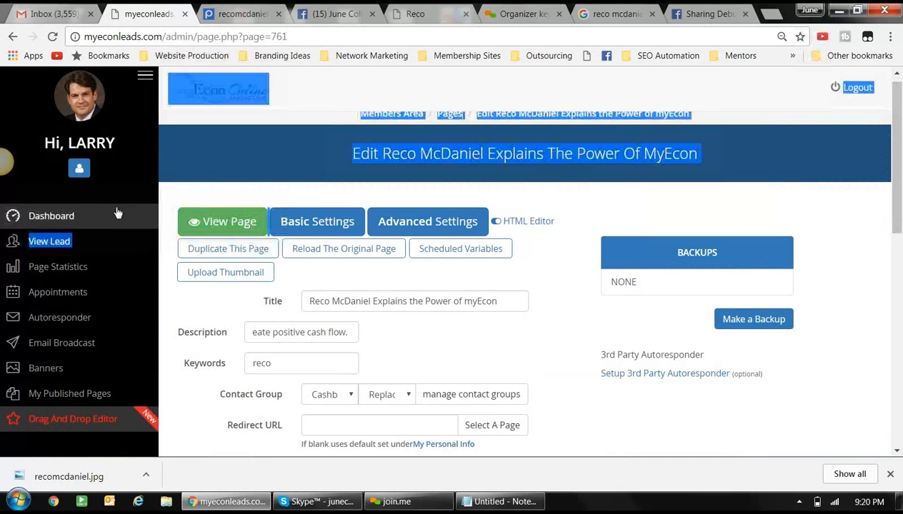
pyautogui.click(69, 216)
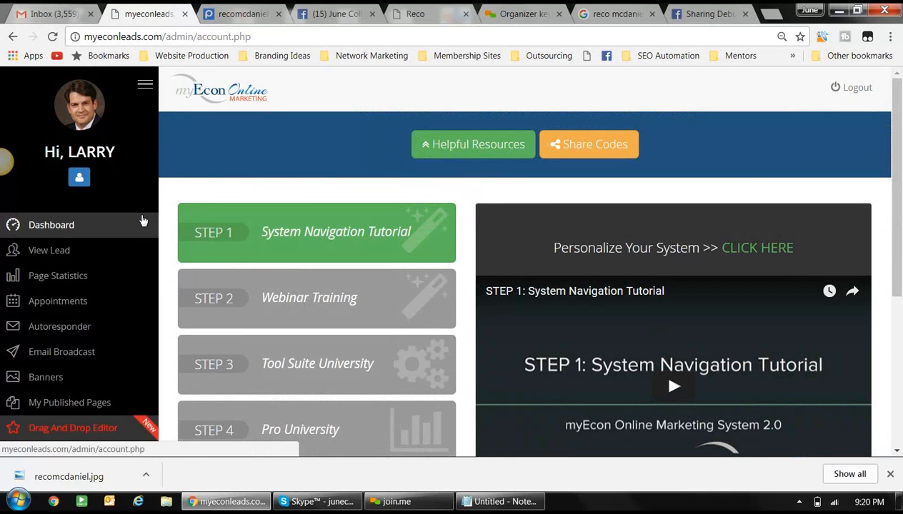
# - Open the Autoresponder page and review the six preview messages across the Active, Novae and Kennys Testimony groups
pyautogui.click(52, 329)
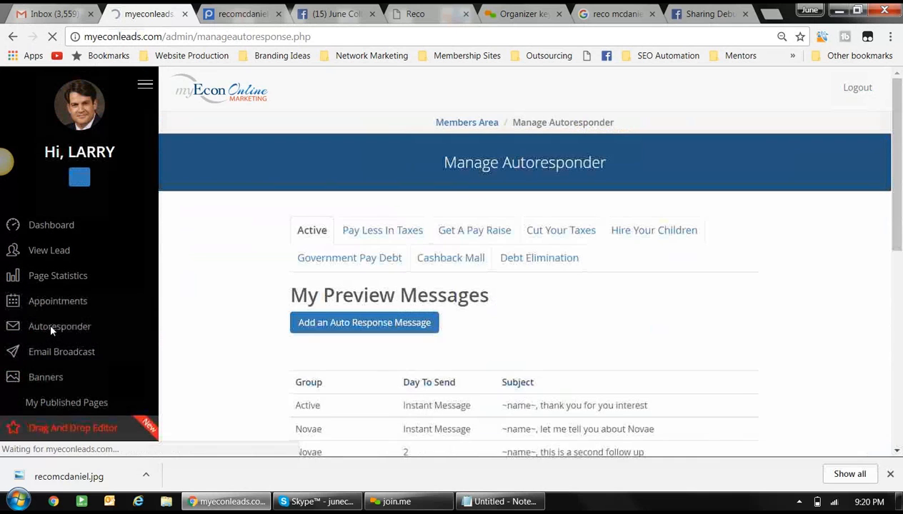
pyautogui.scroll(-1, 184, 293)
pyautogui.scroll(-2, 184, 293)
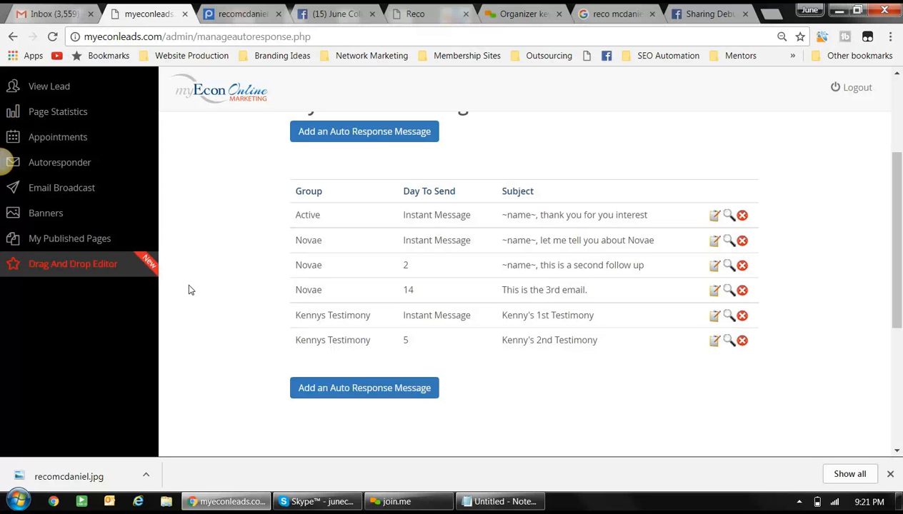
pyautogui.scroll(1, 263, 290)
pyautogui.scroll(3, 265, 292)
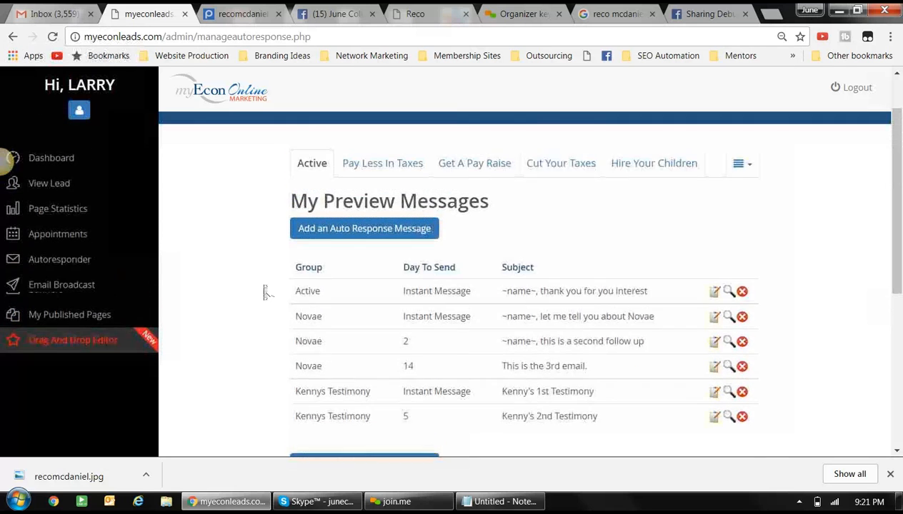
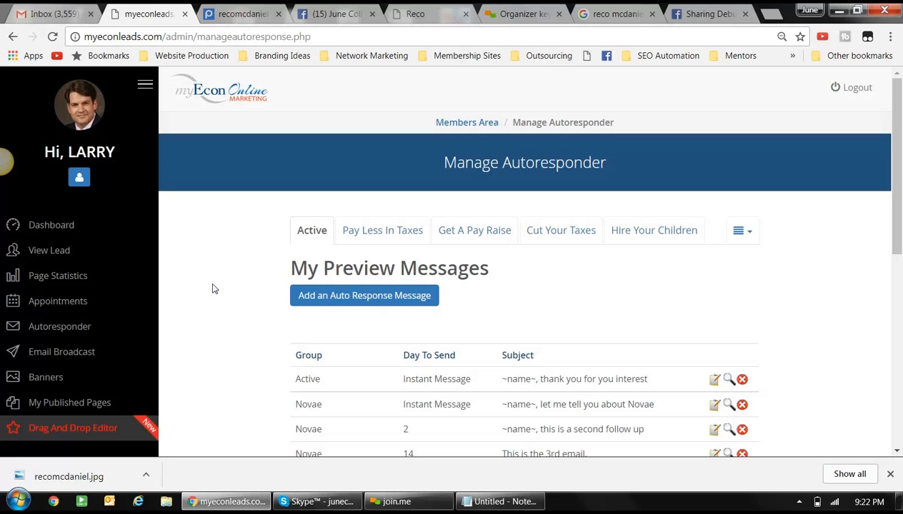
# - Browse the Published Pages thumbnails in My Published Pages and edit the Paycheck To Paycheck page
pyautogui.click(85, 397)
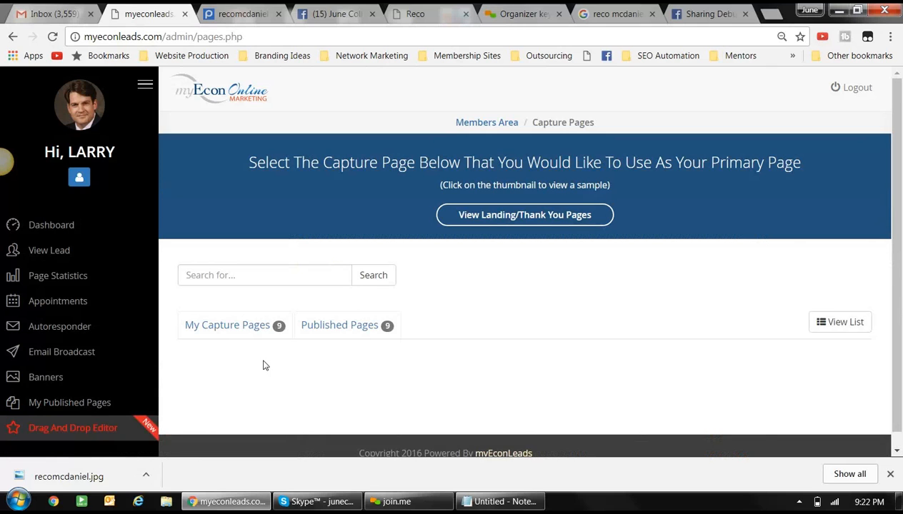
pyautogui.scroll(-1, 264, 368)
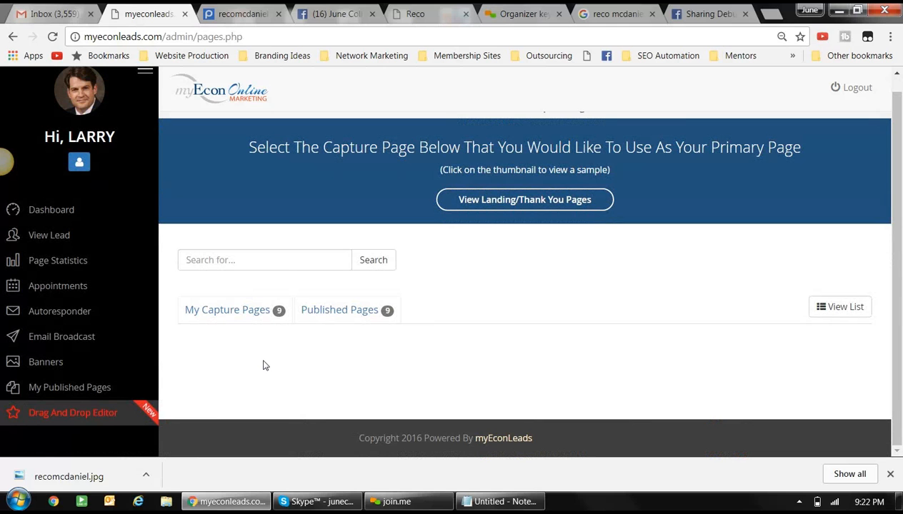
pyautogui.click(348, 315)
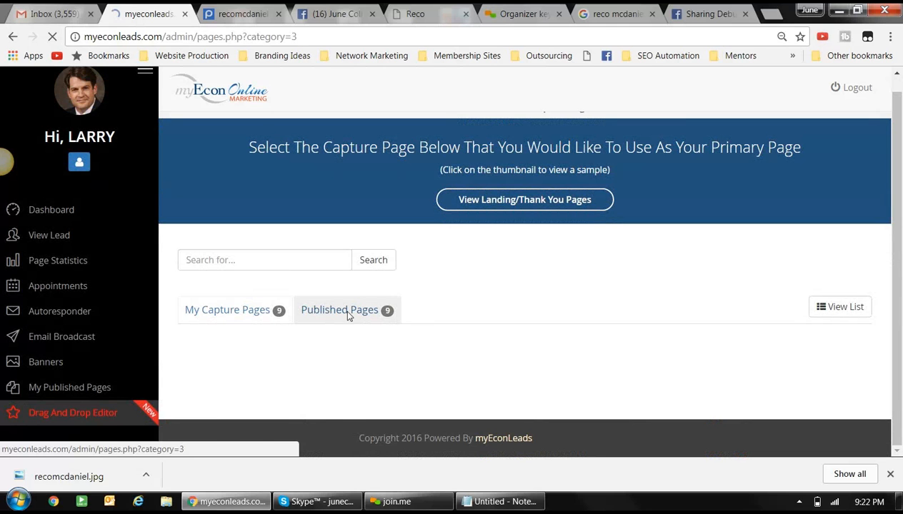
pyautogui.scroll(-3, 503, 297)
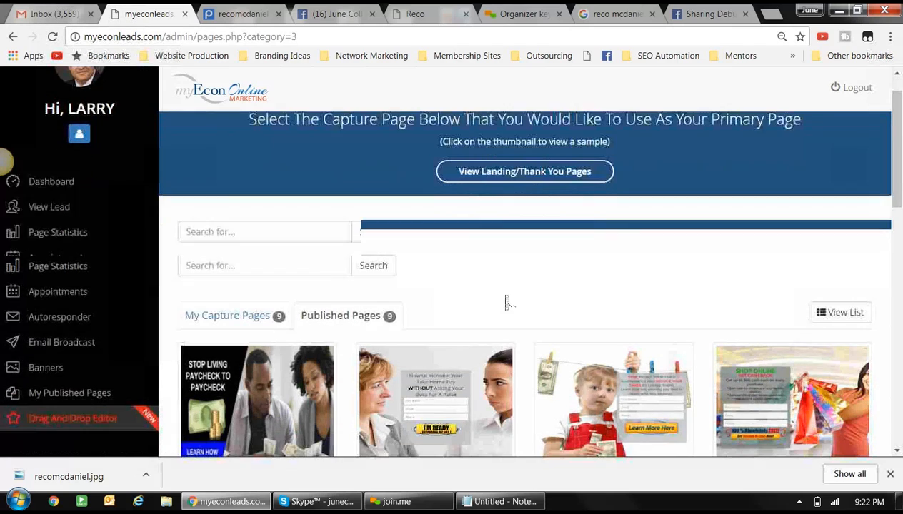
pyautogui.scroll(-3, 506, 303)
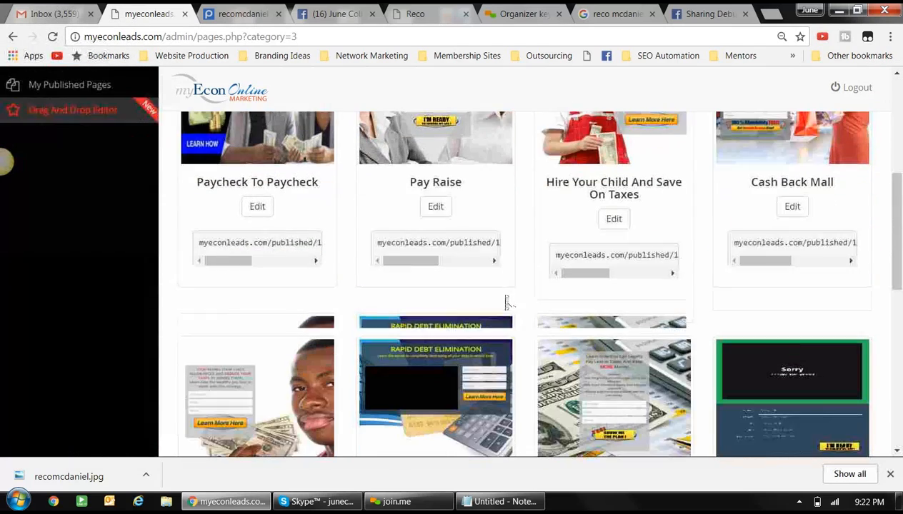
pyautogui.scroll(3, 505, 301)
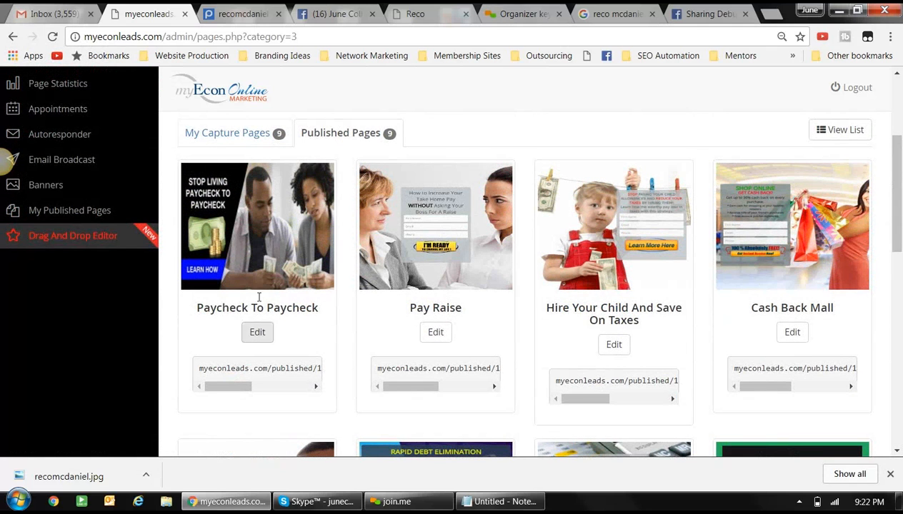
pyautogui.click(258, 335)
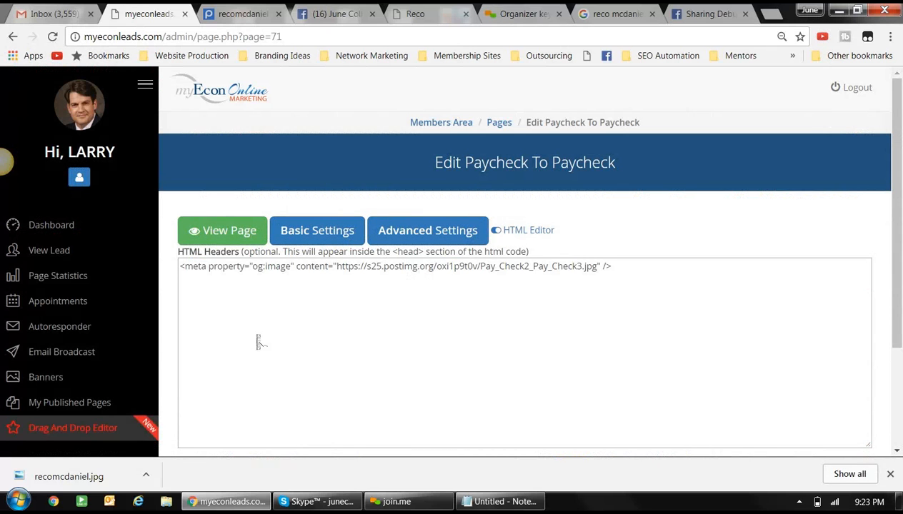
# - From Paycheck To Paycheck's Basic Settings, go to the Setup 3rd Party Autoresponder page
pyautogui.scroll(-1, 259, 341)
pyautogui.scroll(-1, 258, 342)
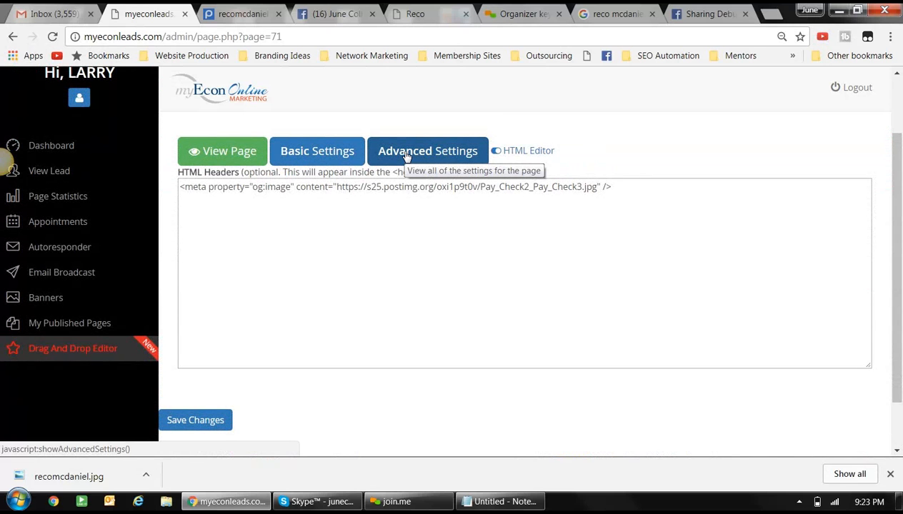
pyautogui.click(327, 154)
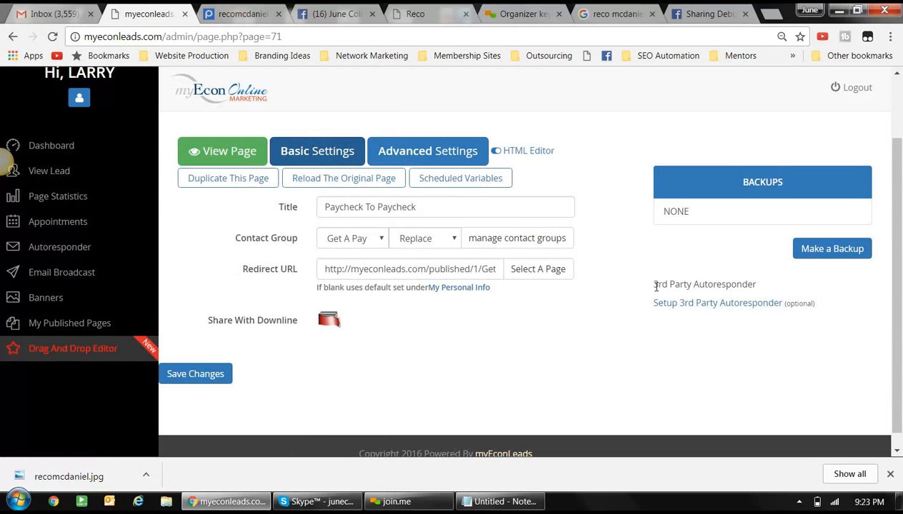
pyautogui.moveTo(653, 285); pyautogui.dragTo(756, 284)
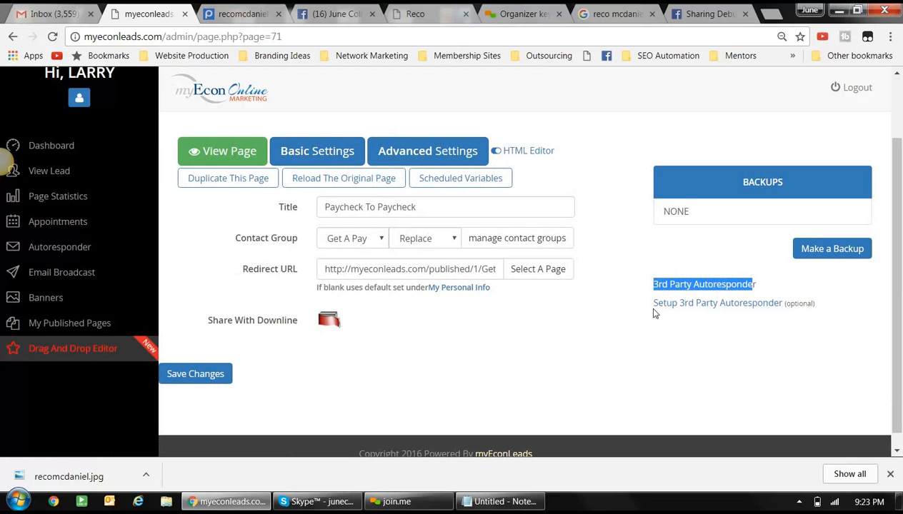
pyautogui.click(726, 306)
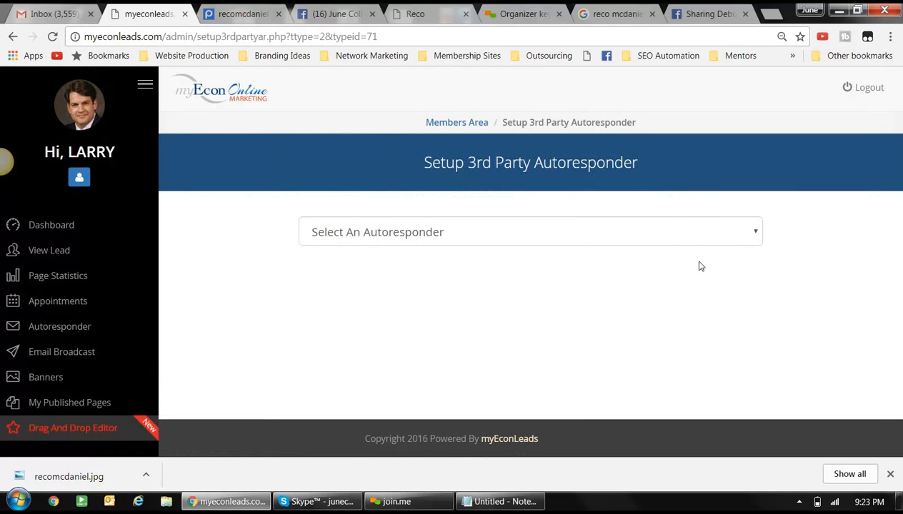
# - Select Aweber as the autoresponder and enter the campaign name 'payoffchildsupport'
pyautogui.click(675, 233)
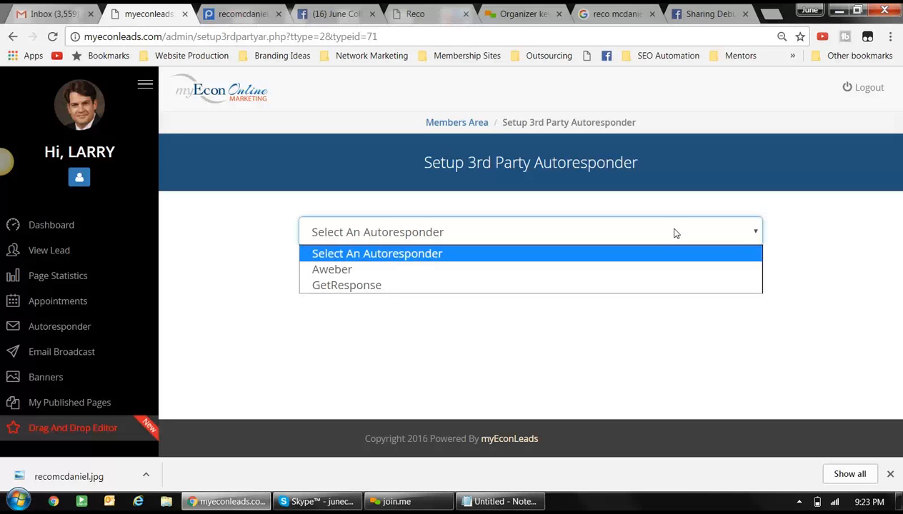
pyautogui.click(420, 272)
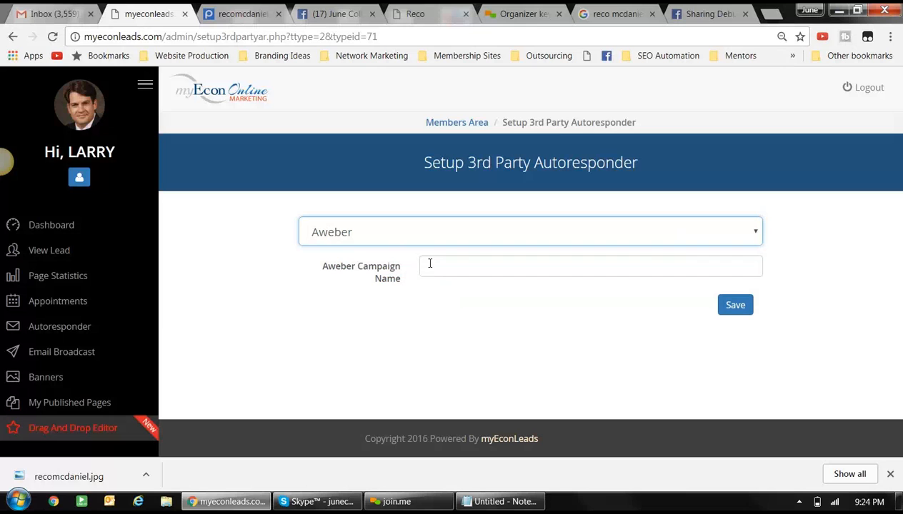
pyautogui.click(429, 265)
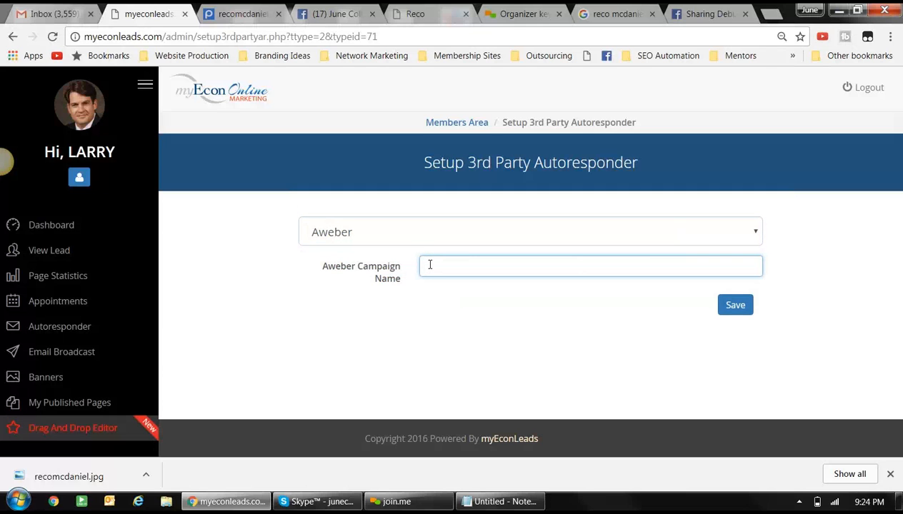
pyautogui.write('payoffchildsuppoer')
pyautogui.press('BackSpace')
pyautogui.press('BackSpace')
pyautogui.write('rt')
# - Save the Aweber campaign setting and bring up the View Lead contacts list
pyautogui.click(735, 307)
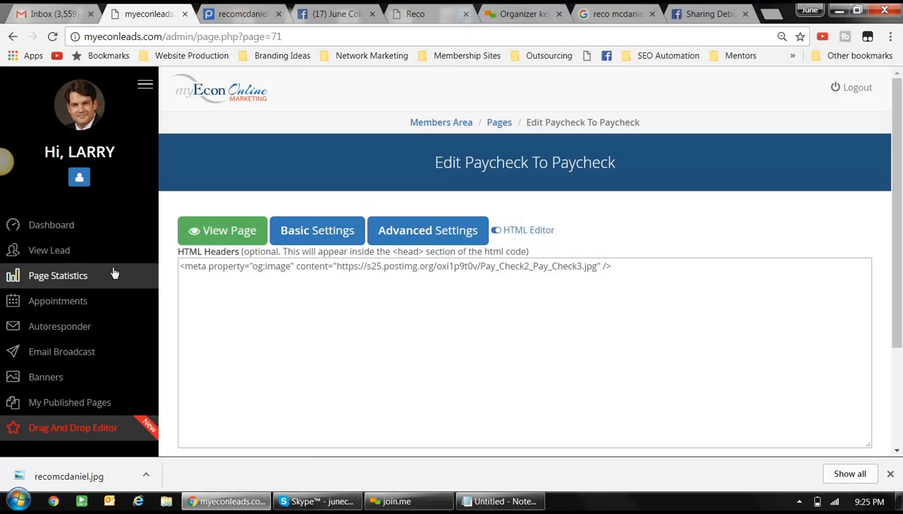
pyautogui.click(48, 252)
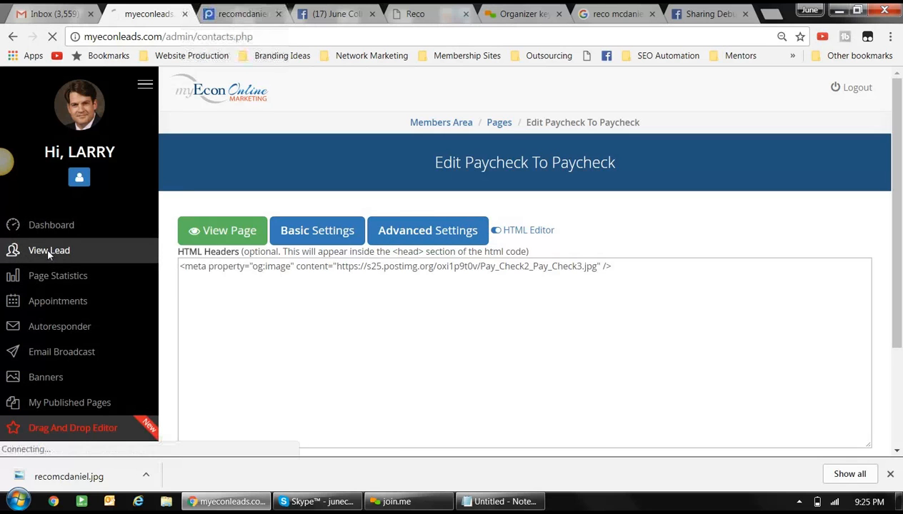
pyautogui.scroll(-2, 319, 318)
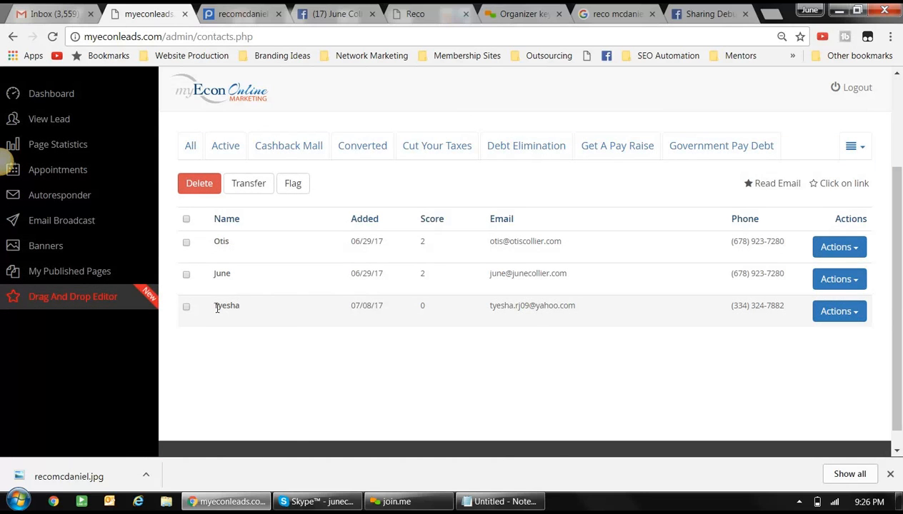
# - Reopen the Paycheck To Paycheck page for editing from the Published Pages list
pyautogui.click(97, 279)
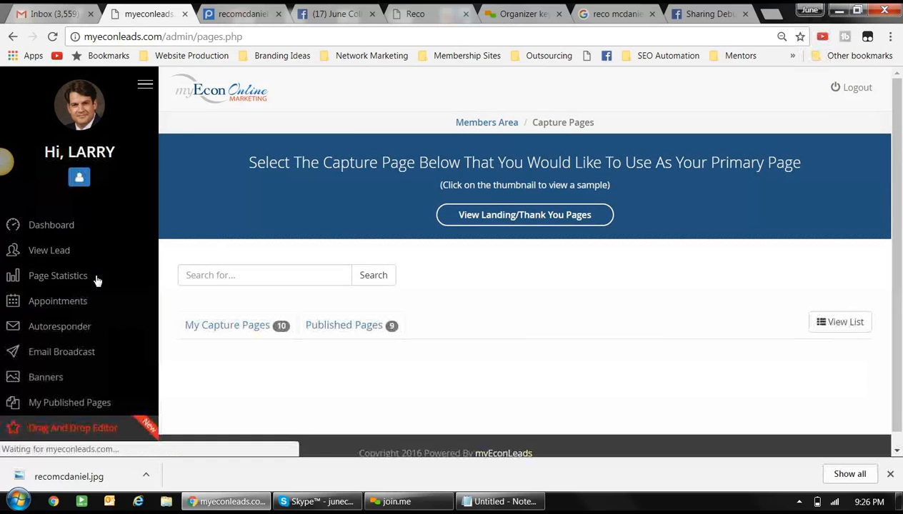
pyautogui.click(325, 328)
pyautogui.scroll(-3, 325, 325)
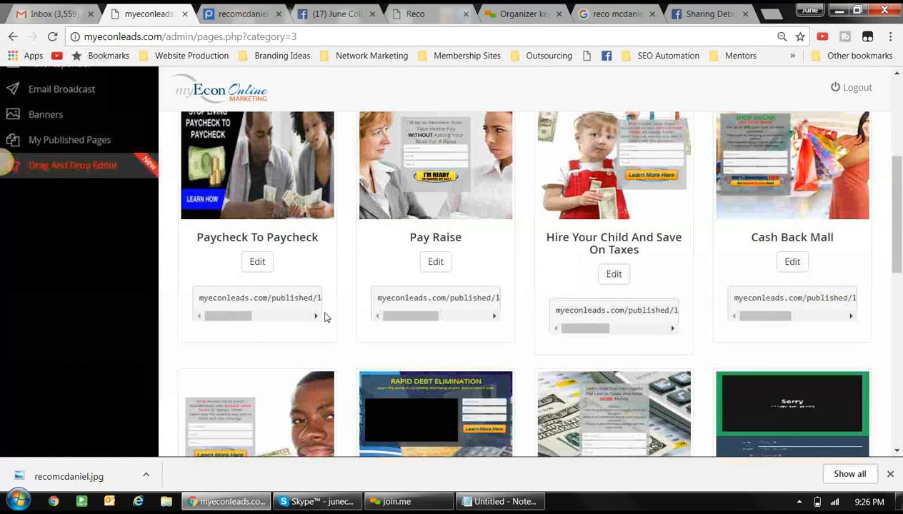
pyautogui.click(258, 264)
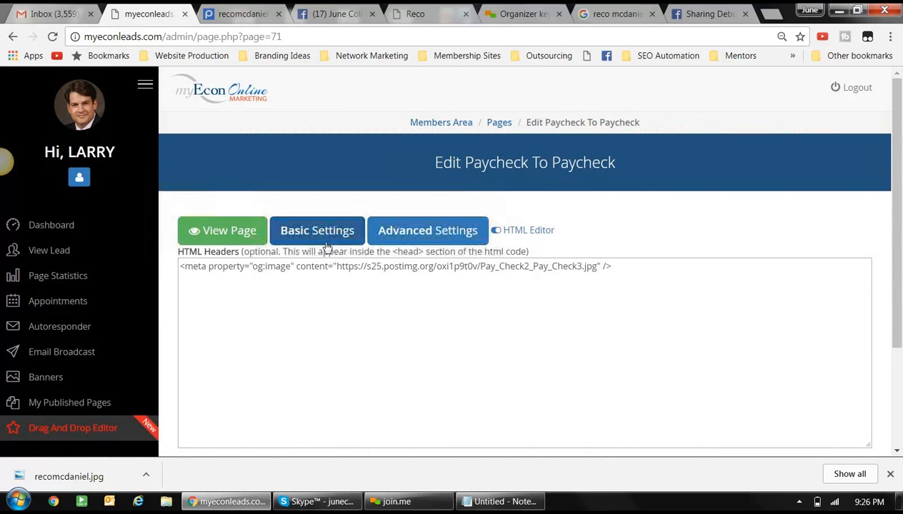
# - Delete the Aweber autoresponder in Basic Settings and confirm with OK
pyautogui.click(318, 241)
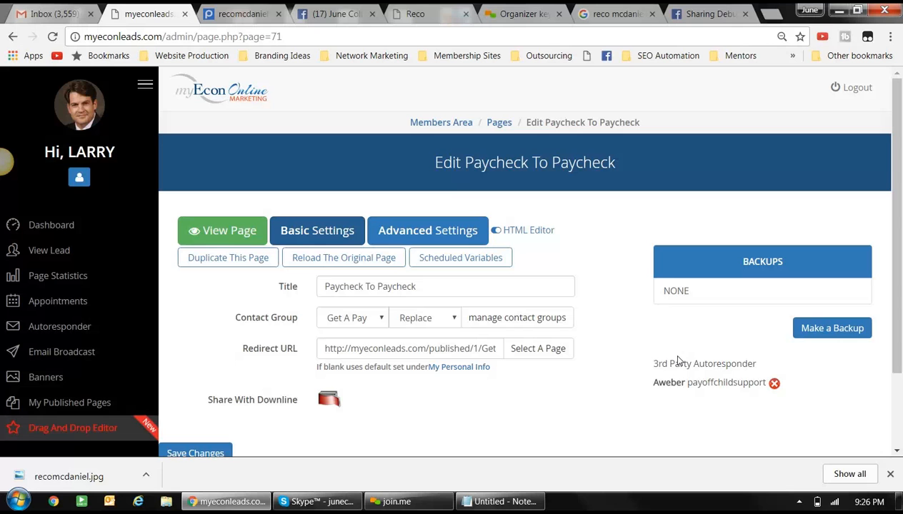
pyautogui.scroll(-1, 677, 362)
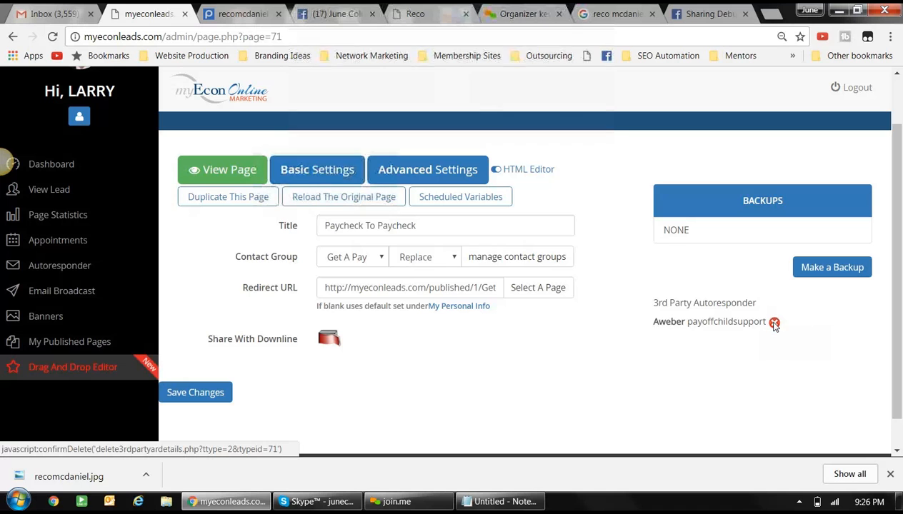
pyautogui.click(773, 322)
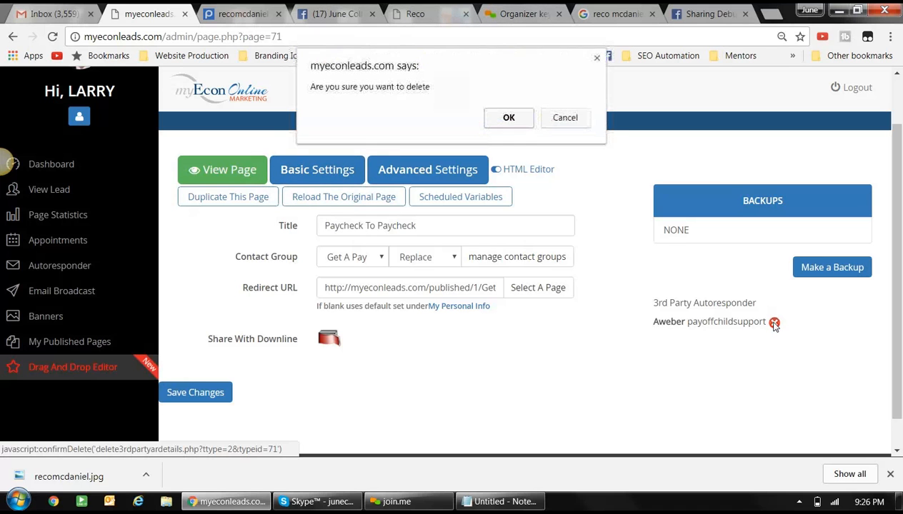
pyautogui.click(518, 120)
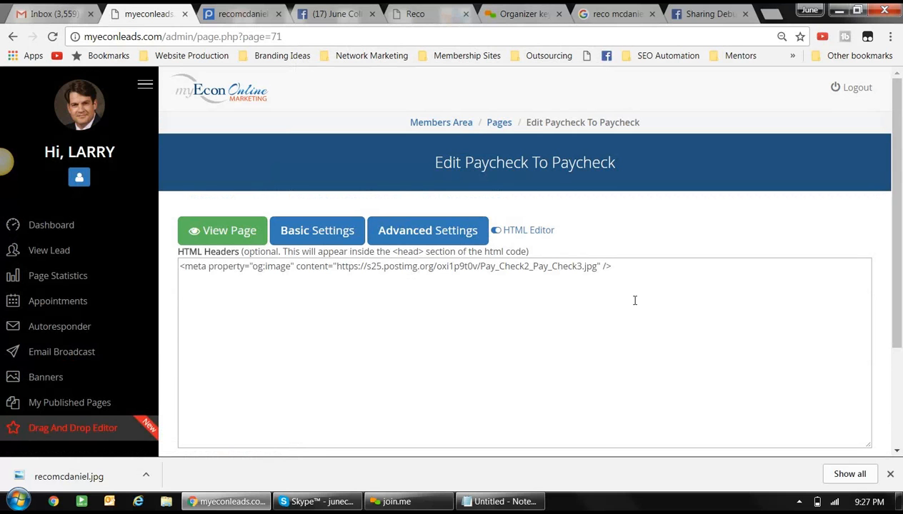
# - Delete the selected og:image meta tag from the Notepad notes and open a new Chrome tab
pyautogui.click(506, 502)
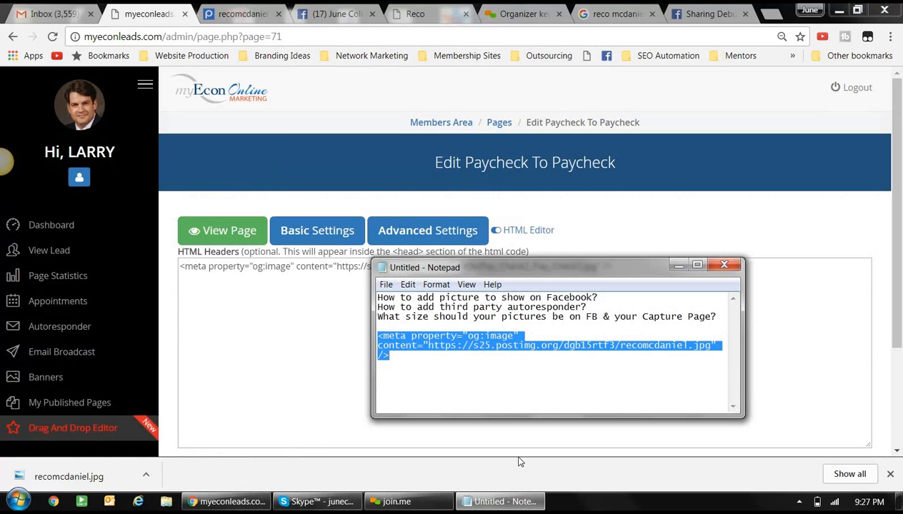
pyautogui.press('Delete')
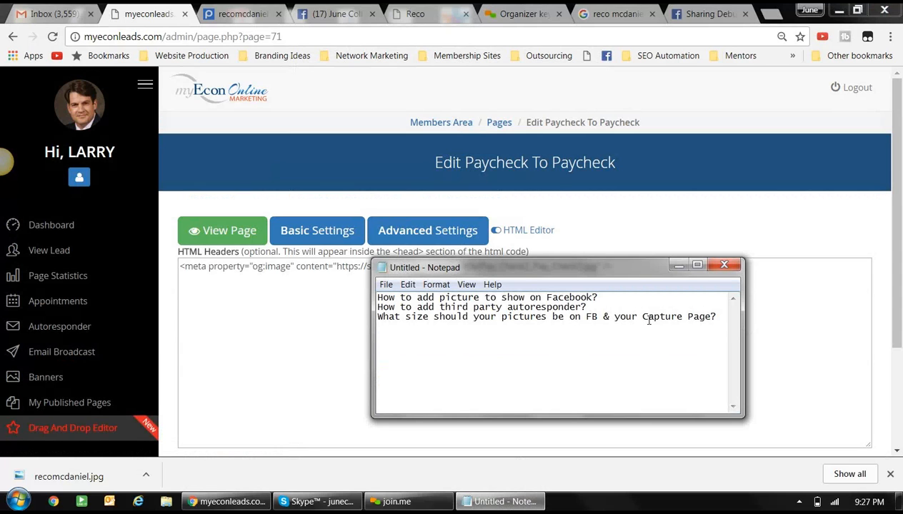
pyautogui.click(768, 15)
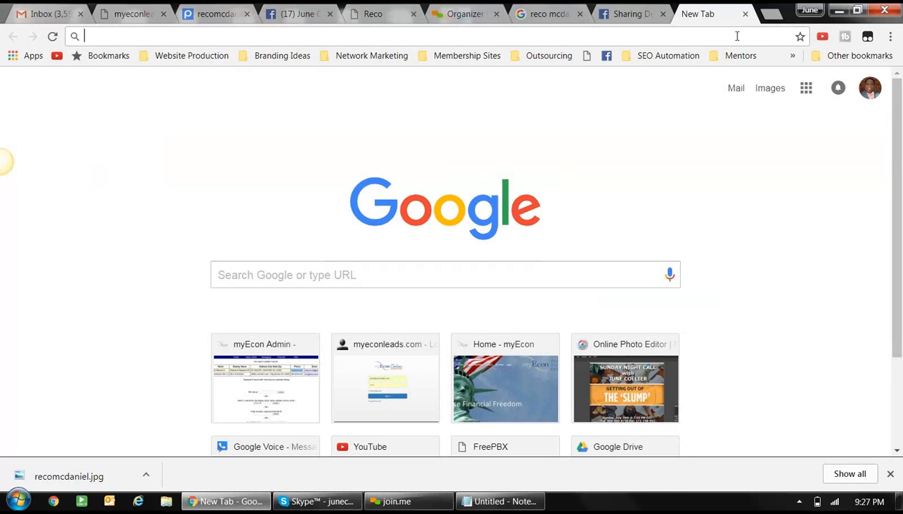
# - Load canva.com in the new tab, then switch back to the myEconLeads Paycheck To Paycheck tab
pyautogui.write('can')
pyautogui.press('Return')
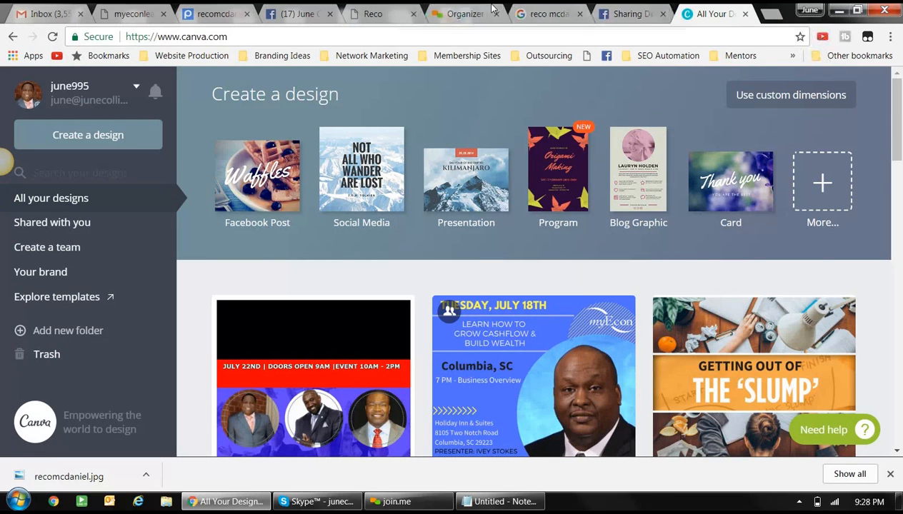
pyautogui.click(117, 15)
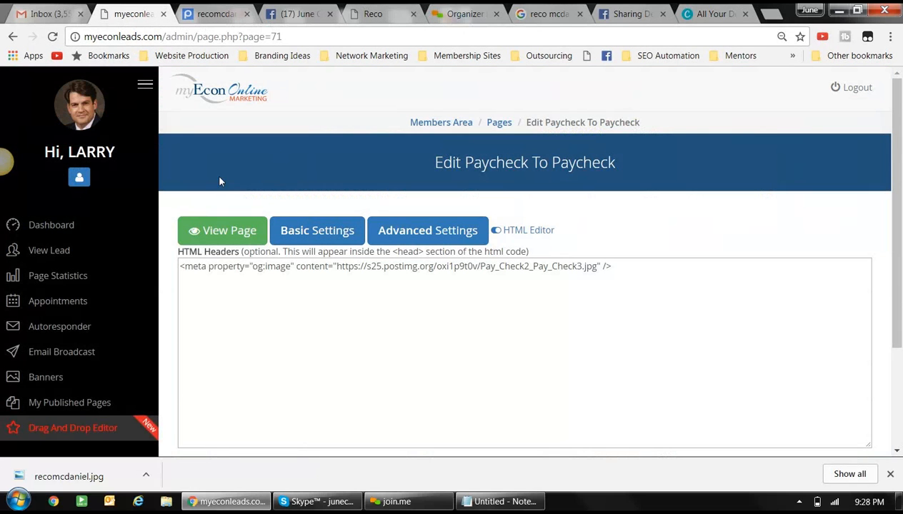
# - Filter the capture pages to Published Pages and preview the Hire Your Children page
pyautogui.click(78, 405)
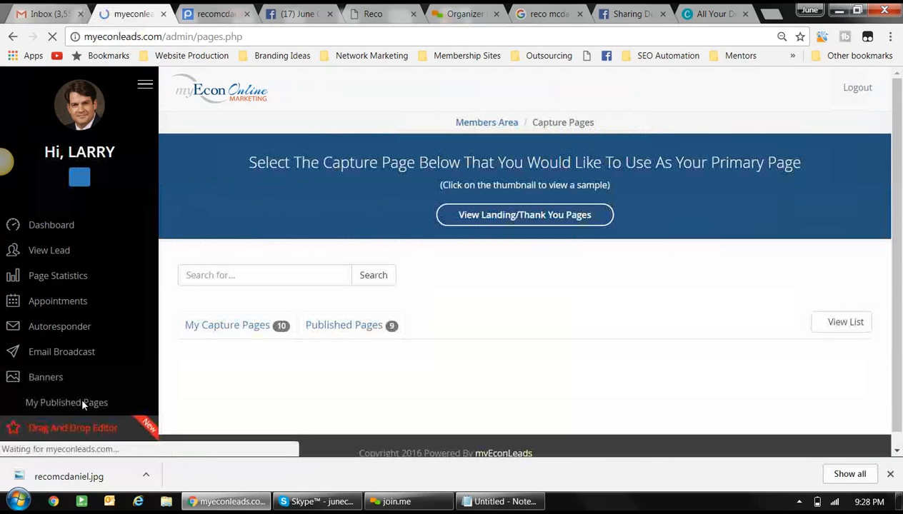
pyautogui.click(359, 328)
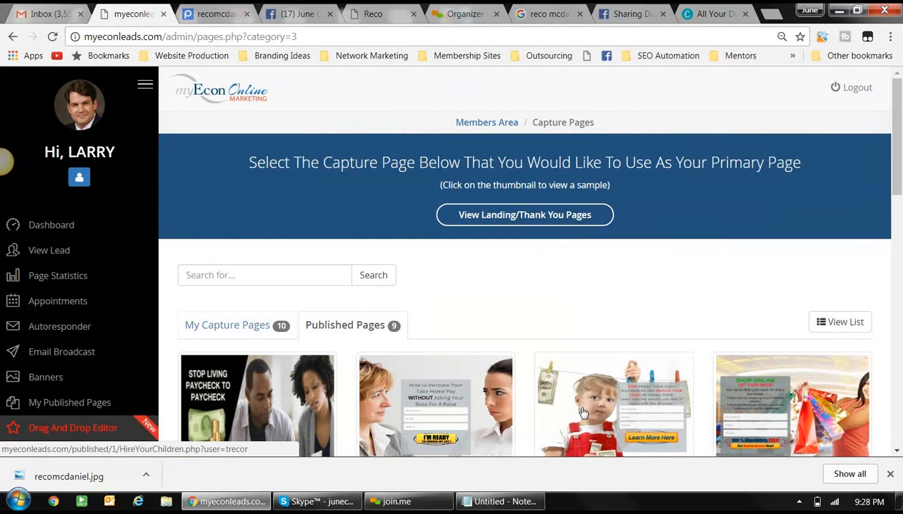
pyautogui.click(575, 404)
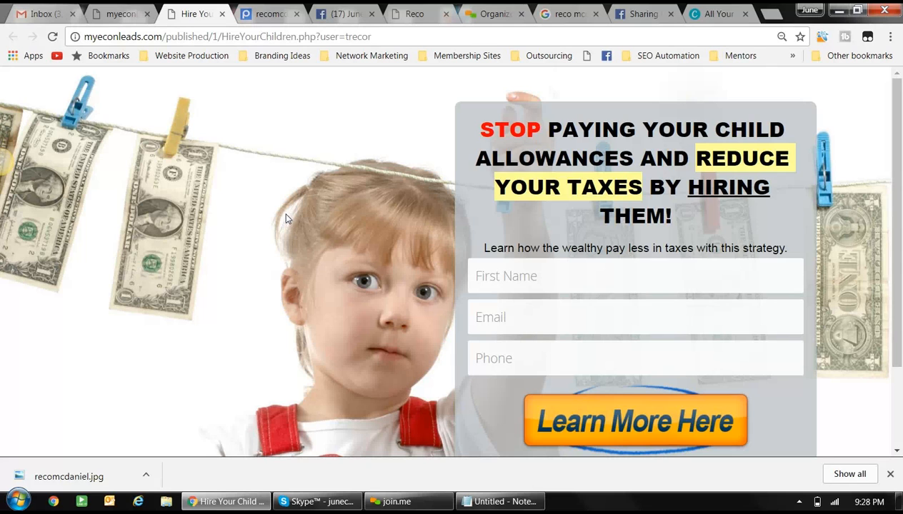
# - Scroll through the Hire Your Children First Name, Email and Phone form, then return to the admin tab
pyautogui.scroll(-1, 285, 221)
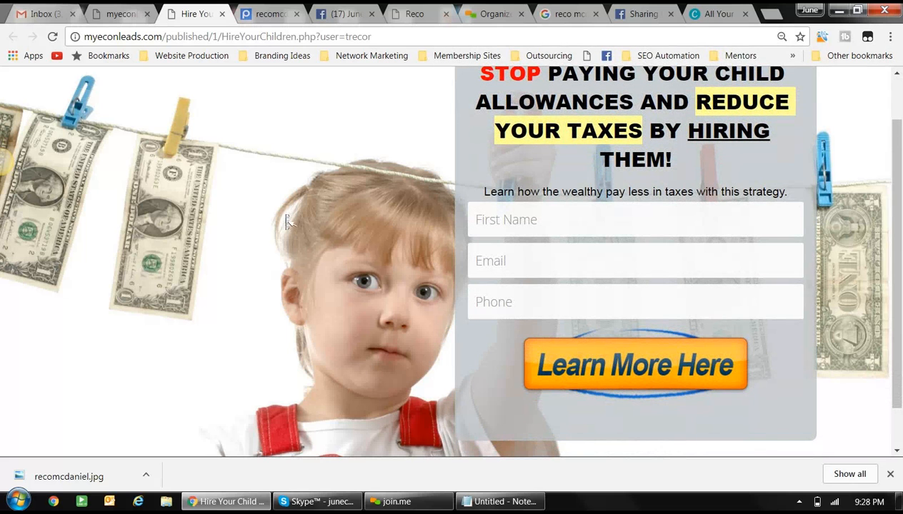
pyautogui.scroll(1, 286, 221)
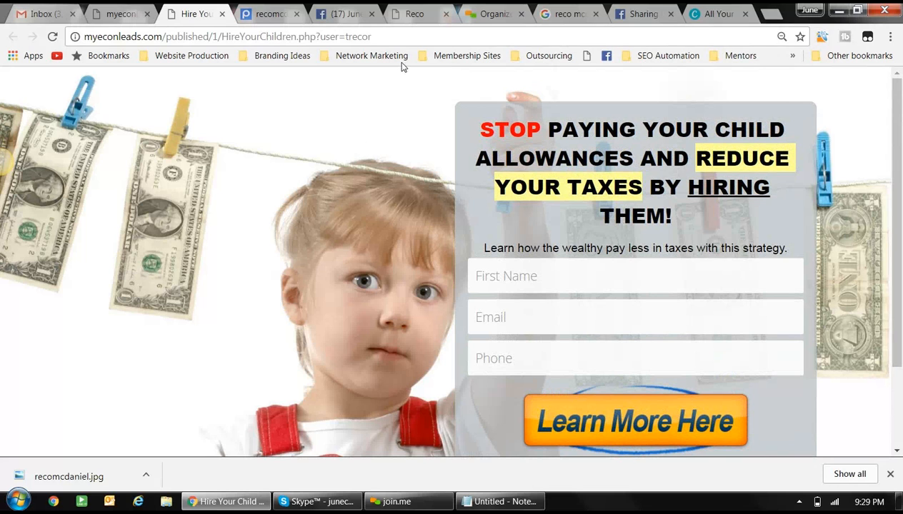
pyautogui.click(135, 16)
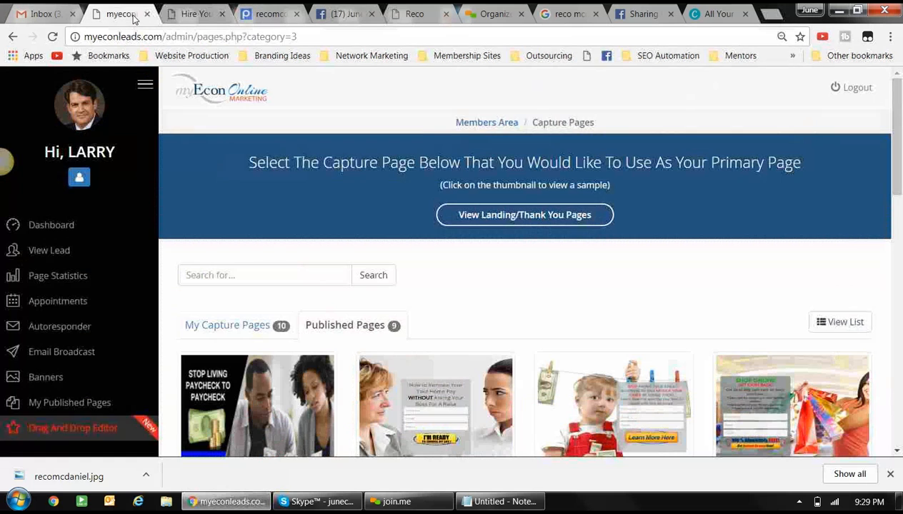
# - Switch to My Capture Pages and open the Reco capture page with the Novae video
pyautogui.click(254, 325)
pyautogui.scroll(-4, 443, 392)
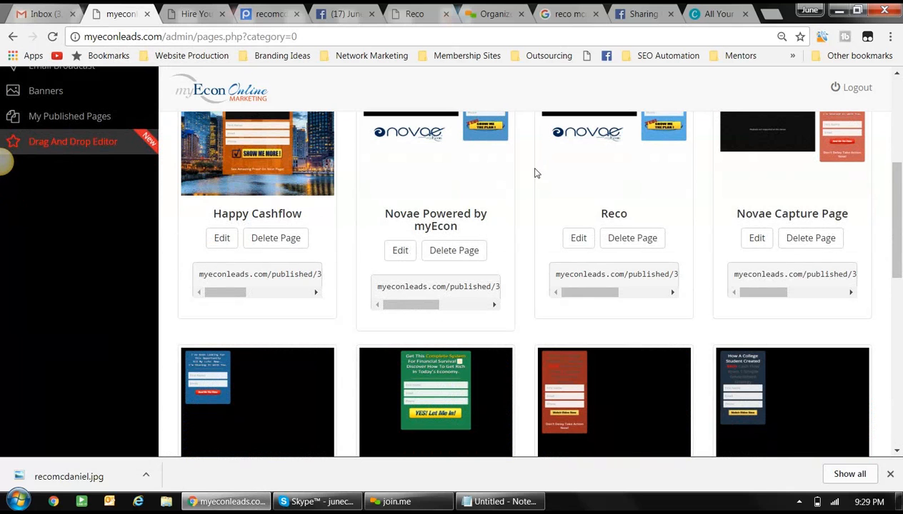
pyautogui.click(596, 167)
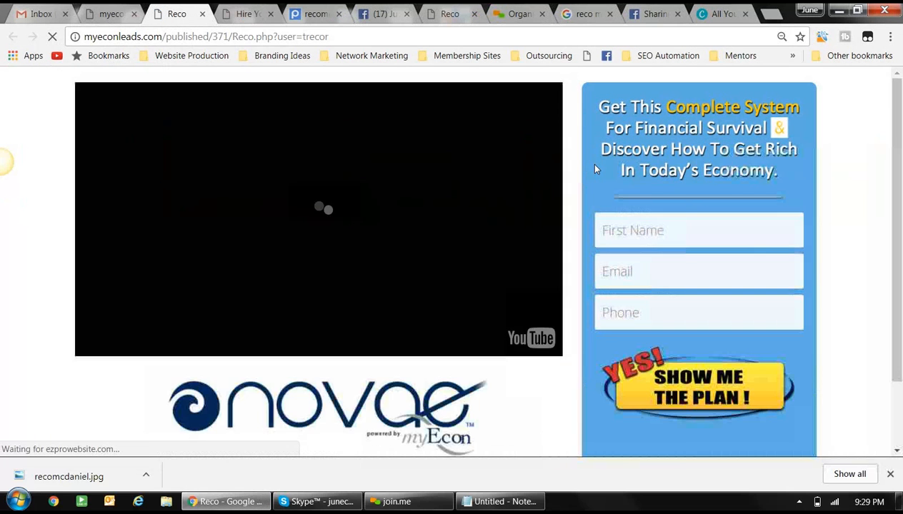
# - Scroll through the Reco page, then dismiss the Facebook notification and the downloads bar
pyautogui.scroll(-1, 537, 234)
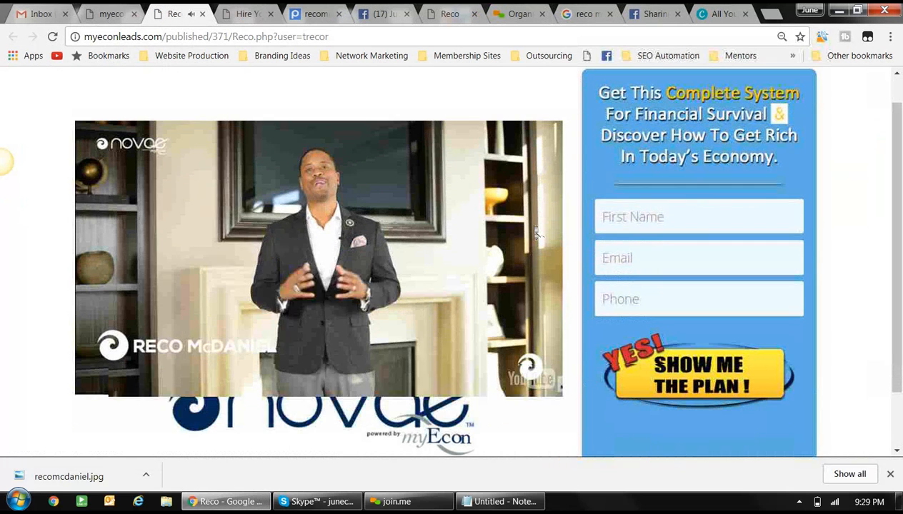
pyautogui.scroll(1, 537, 233)
pyautogui.scroll(-1, 537, 234)
pyautogui.scroll(-1, 537, 234)
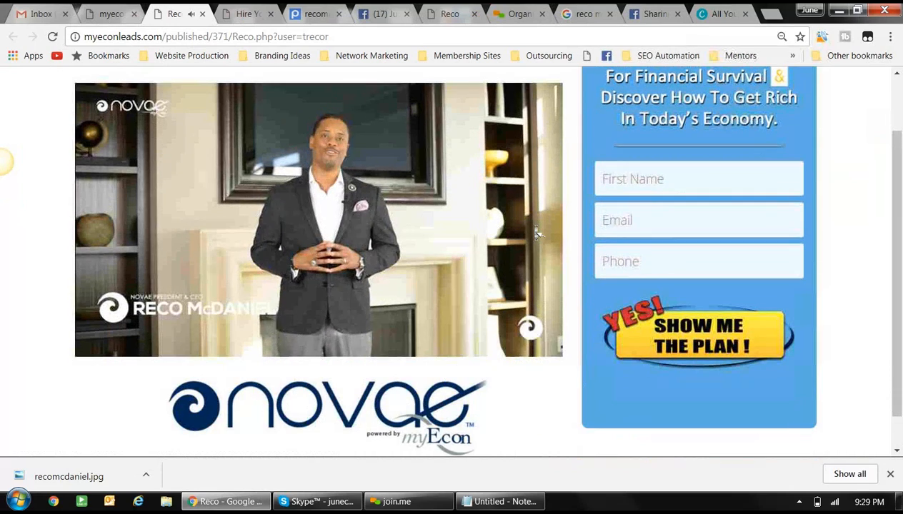
pyautogui.scroll(2, 537, 234)
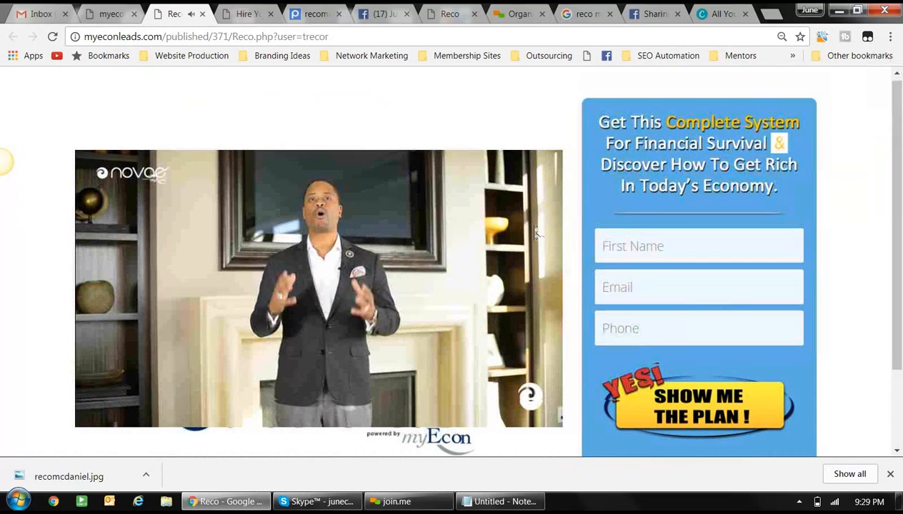
pyautogui.scroll(-1, 537, 233)
pyautogui.scroll(-1, 537, 233)
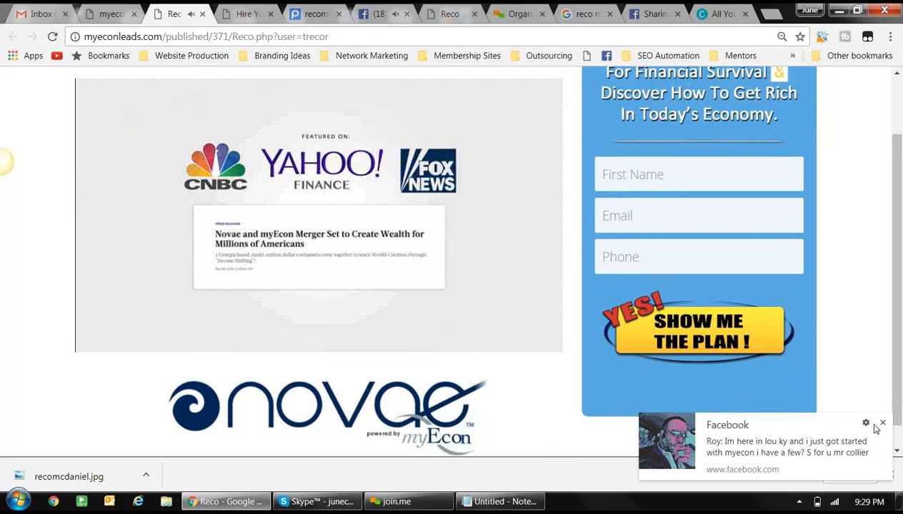
pyautogui.click(882, 424)
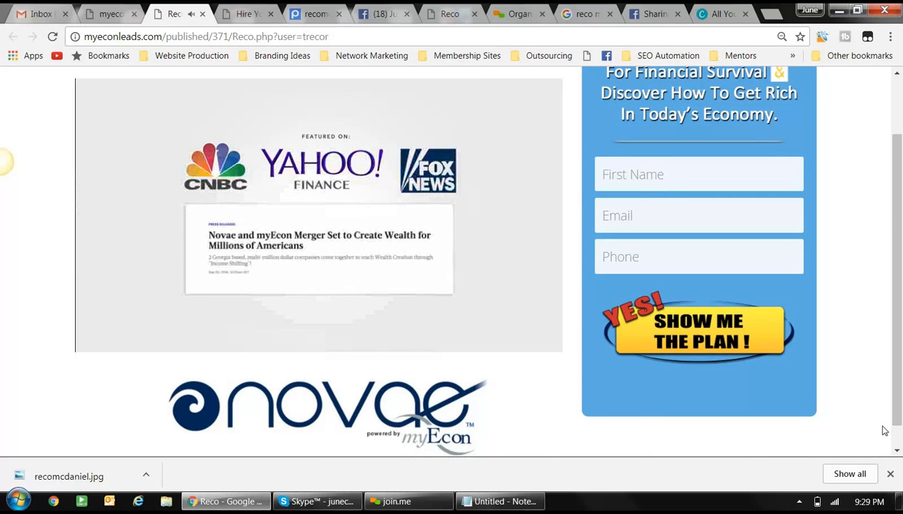
pyautogui.click(890, 474)
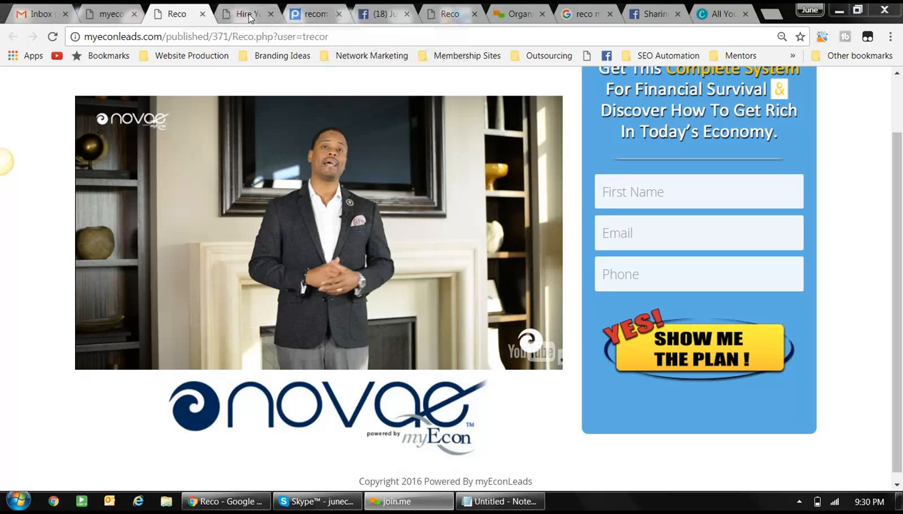
# - Close the Novae video tab and open the Step 4 Pro University bonus resources from the dashboard
pyautogui.click(202, 13)
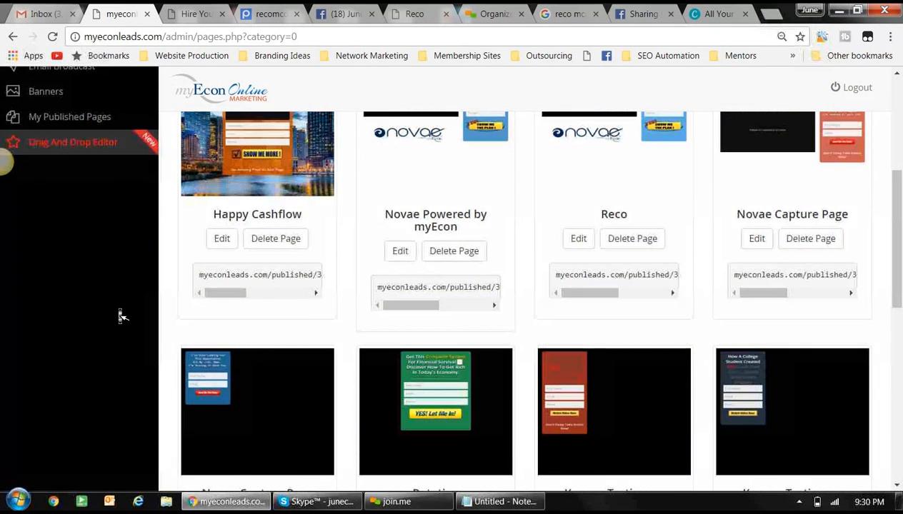
pyautogui.scroll(3, 121, 317)
pyautogui.click(62, 135)
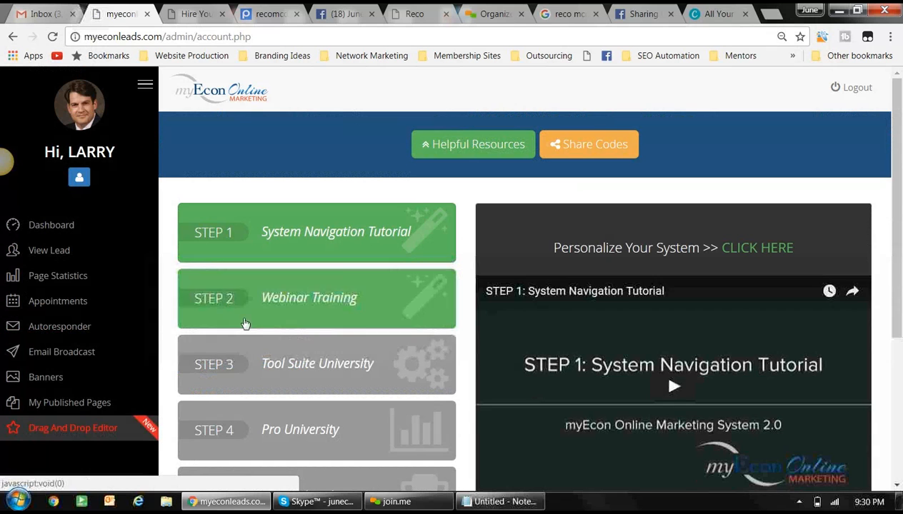
pyautogui.scroll(-1, 295, 360)
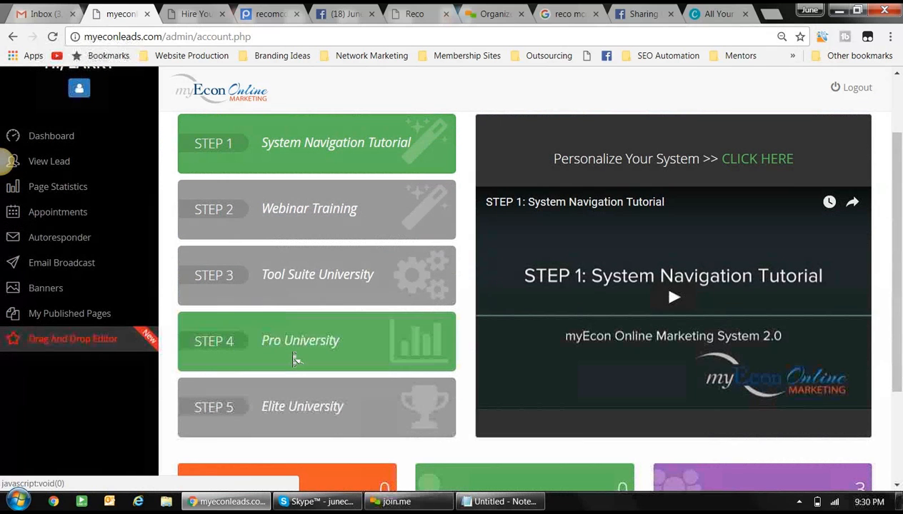
pyautogui.click(291, 342)
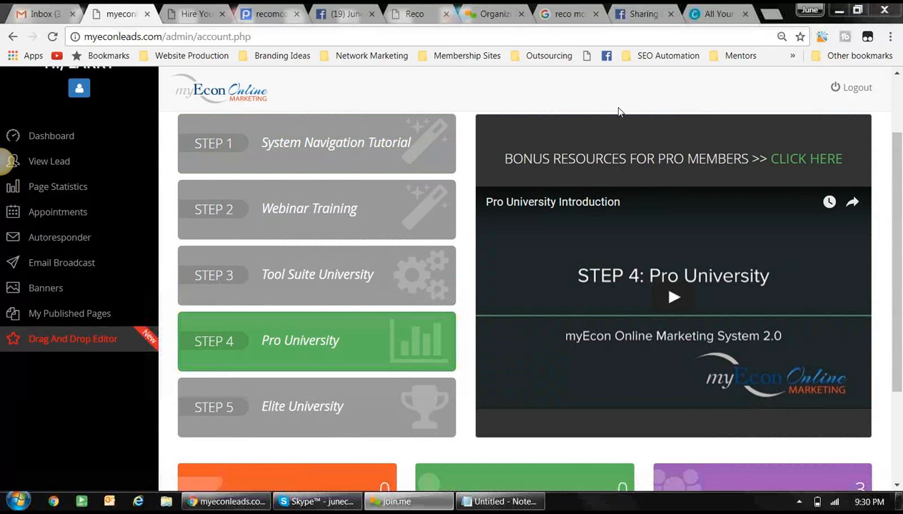
pyautogui.click(801, 162)
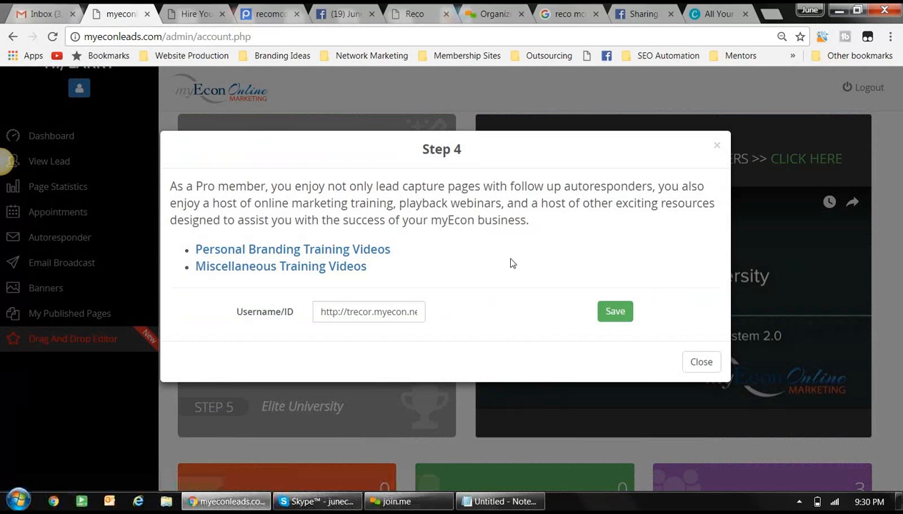
# - Browse myEcon Pixlr Templates #1–#9 under Miscellaneous Training Videos, then start a new tab
pyautogui.click(339, 270)
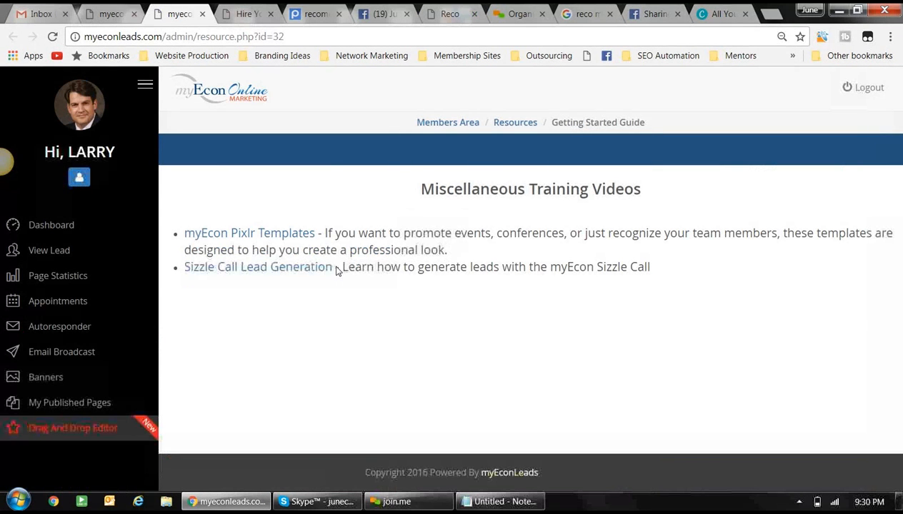
pyautogui.click(249, 235)
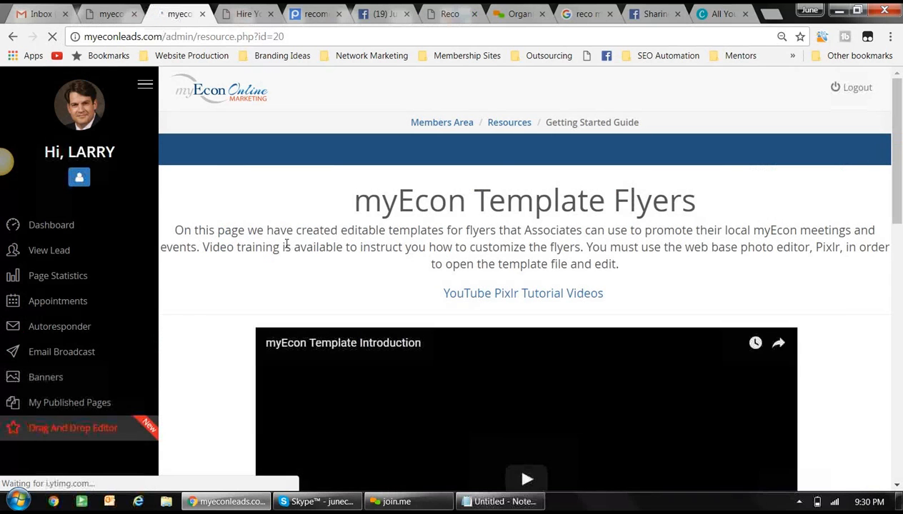
pyautogui.scroll(-7, 292, 254)
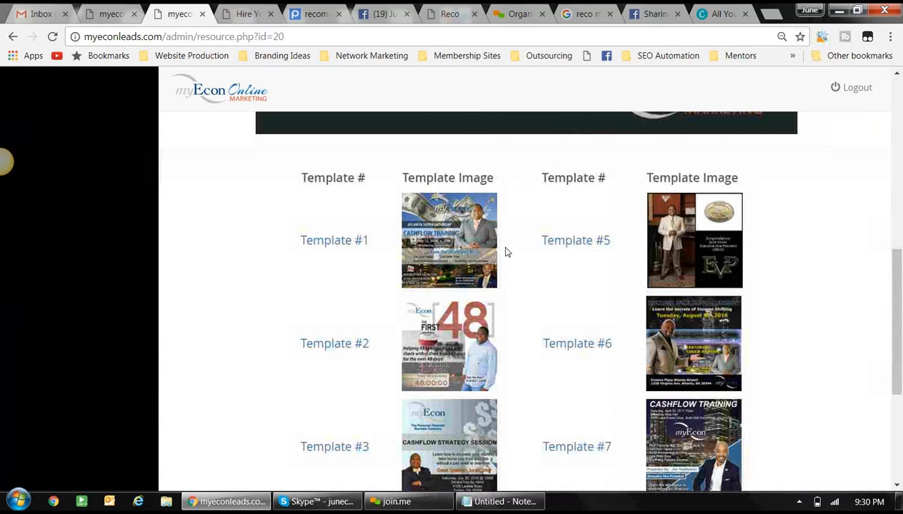
pyautogui.scroll(-2, 457, 278)
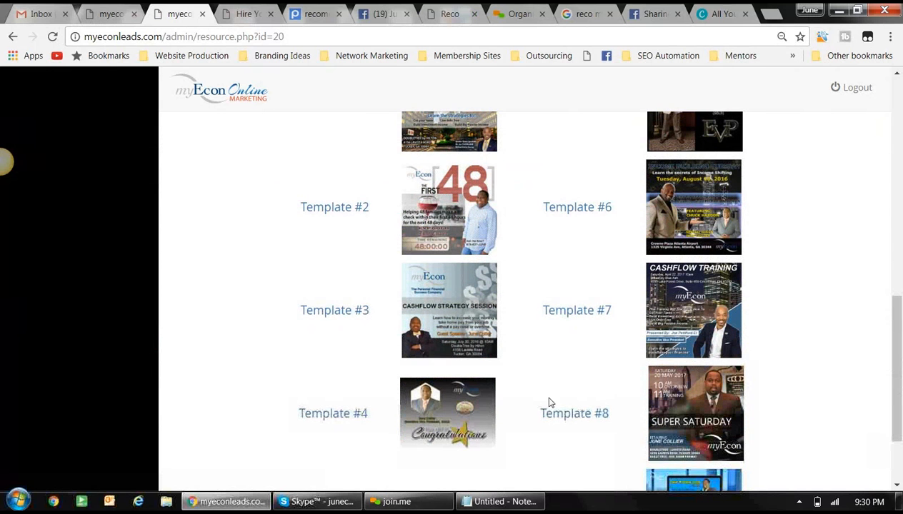
pyautogui.scroll(-2, 584, 323)
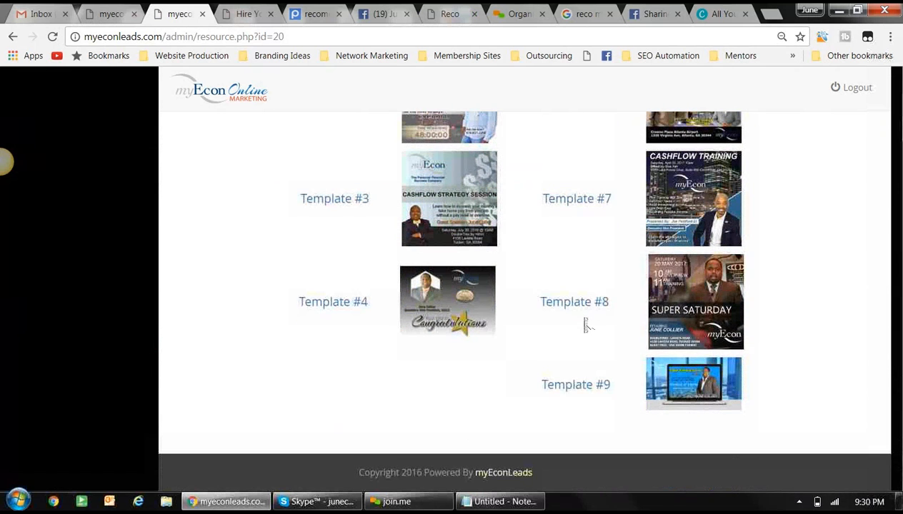
pyautogui.scroll(2, 585, 325)
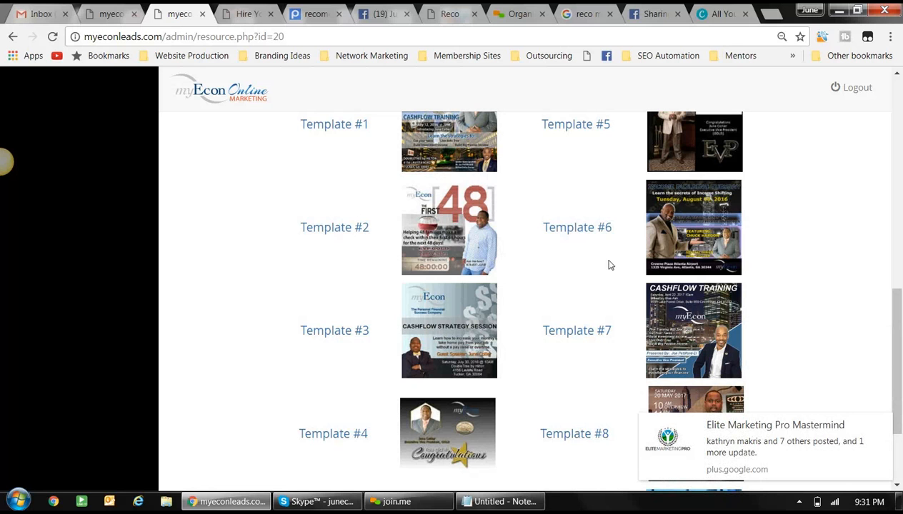
pyautogui.click(770, 13)
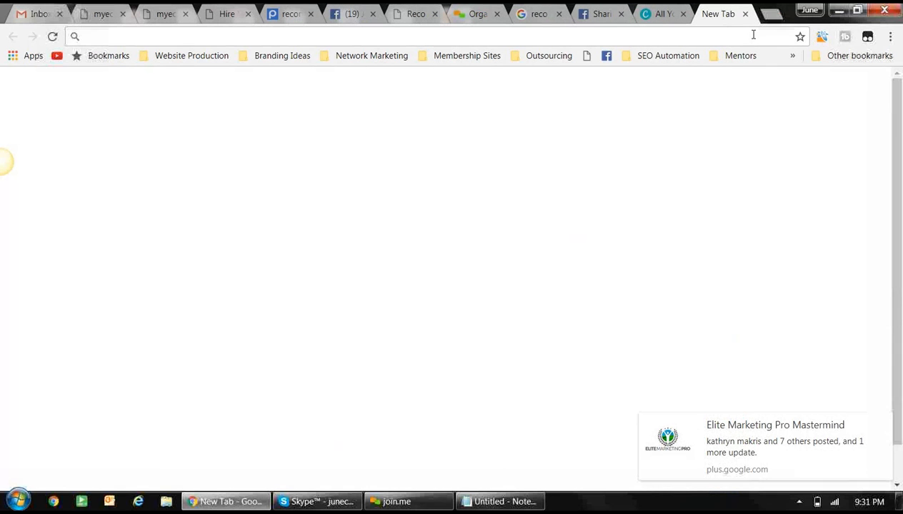
# - Load pixlr.com/editor and open supersaturdayatlanta from the myEcon Images library folder
pyautogui.write('pixl')
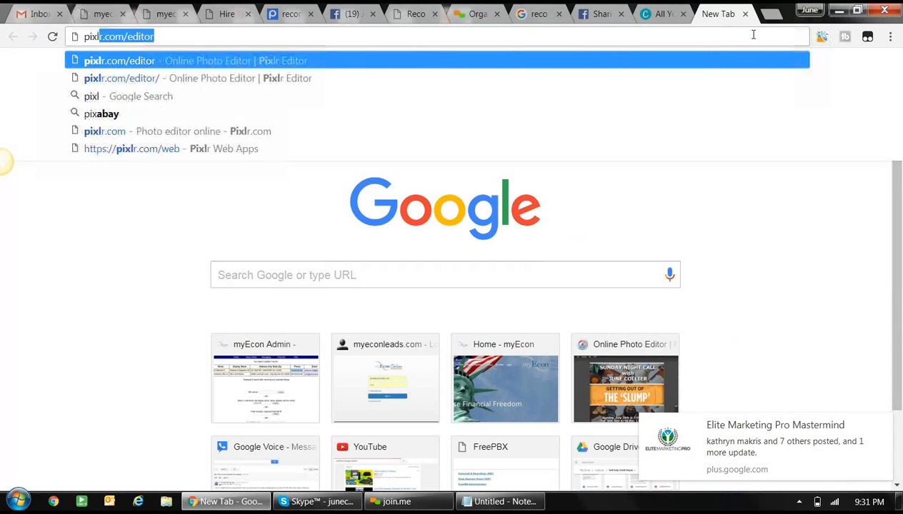
pyautogui.press('Return')
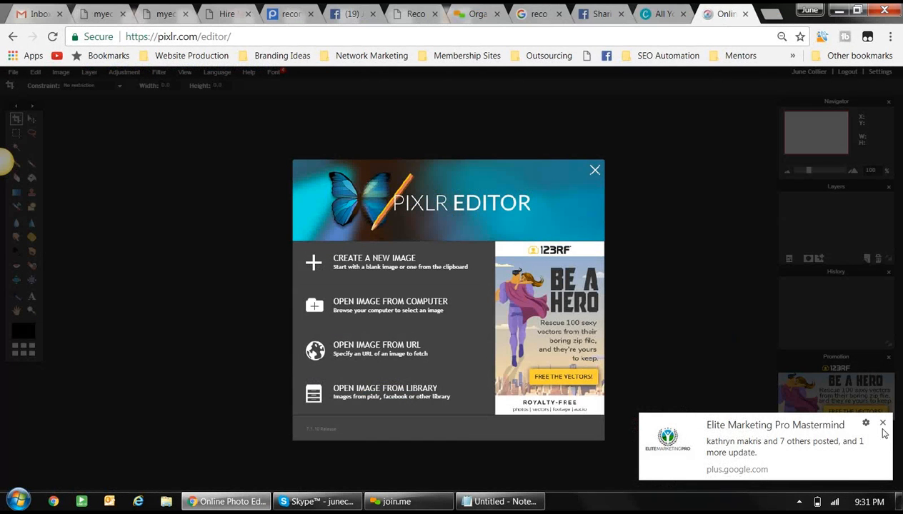
pyautogui.click(880, 423)
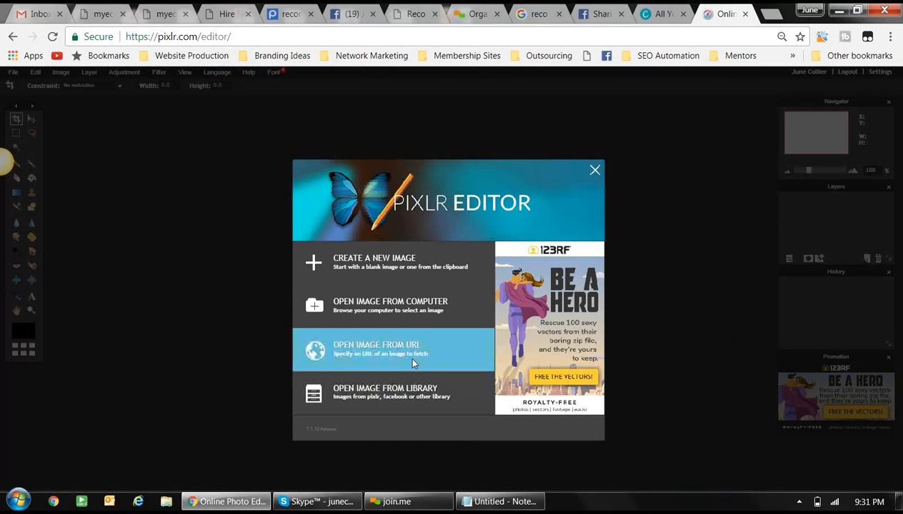
pyautogui.click(400, 391)
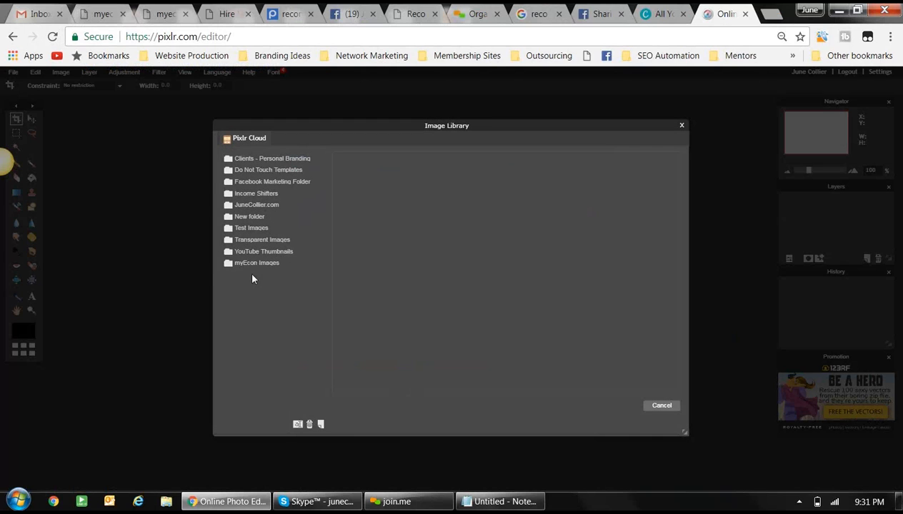
pyautogui.click(252, 266)
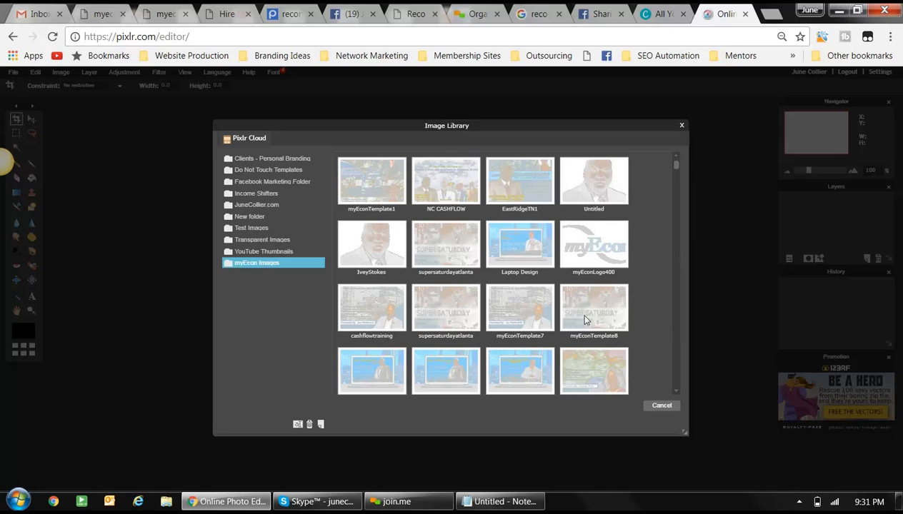
pyautogui.doubleClick(447, 247)
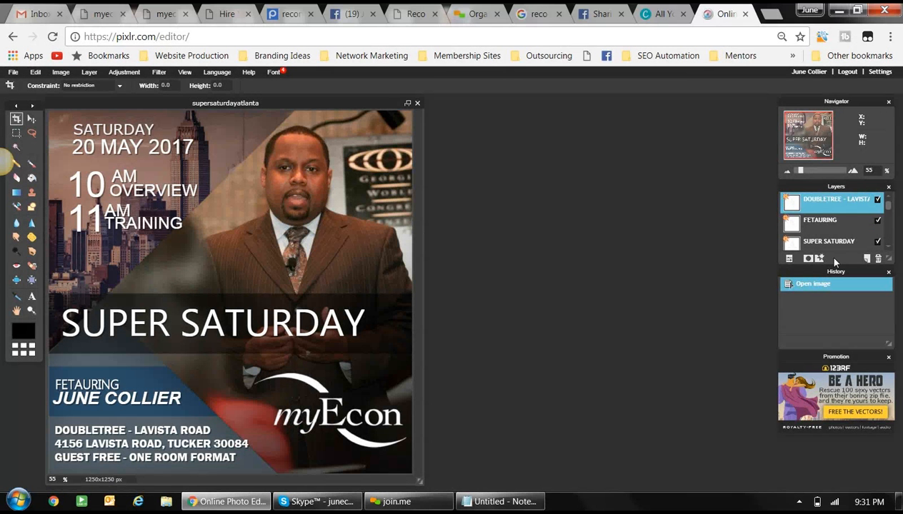
# - Hide the FETAURING, SUPER SATURDAY and presenter photo layers, then return to the Canva tab
pyautogui.click(877, 220)
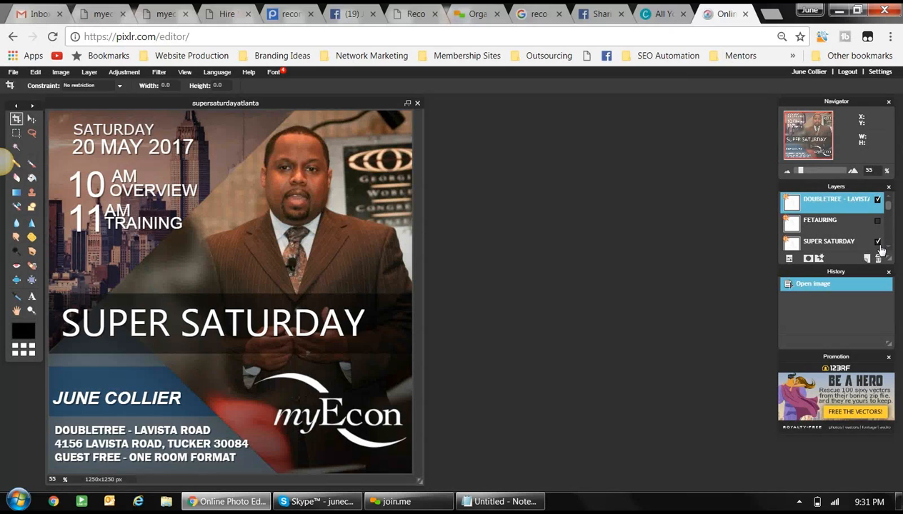
pyautogui.click(877, 241)
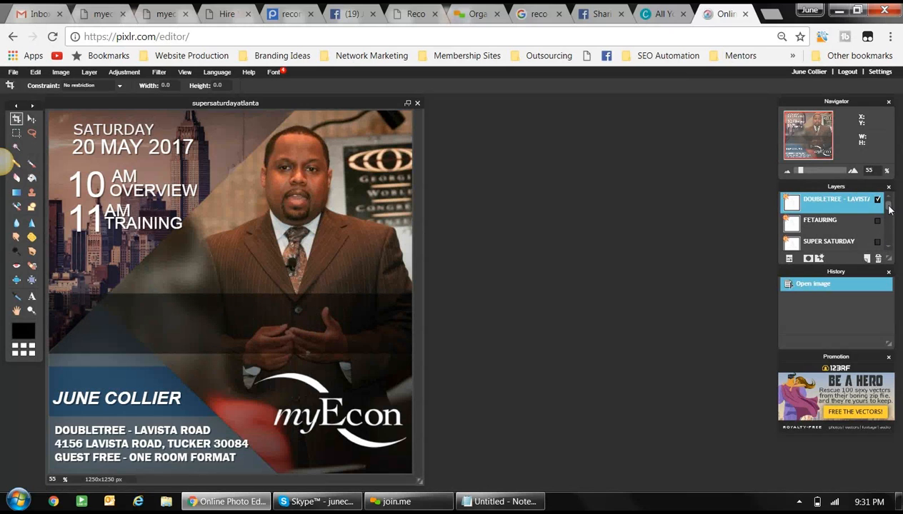
pyautogui.scroll(-3, 891, 218)
pyautogui.scroll(-4, 891, 218)
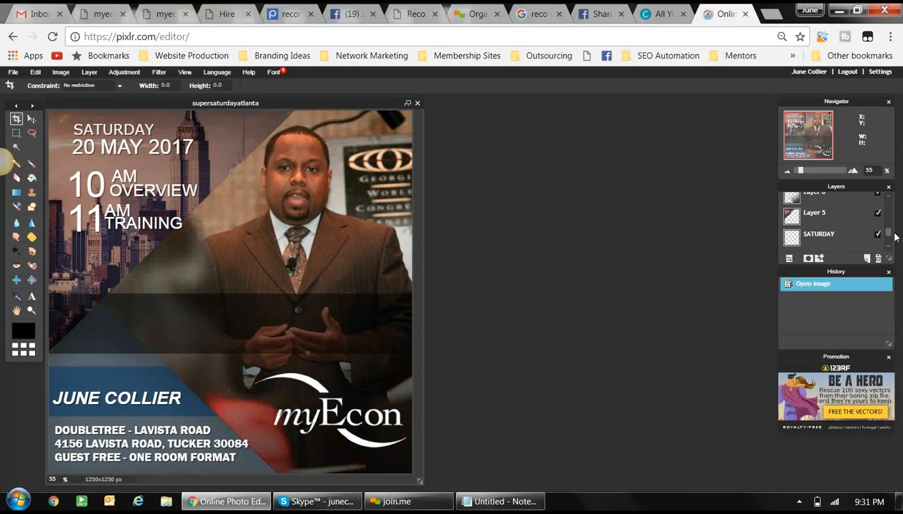
pyautogui.scroll(-4, 894, 235)
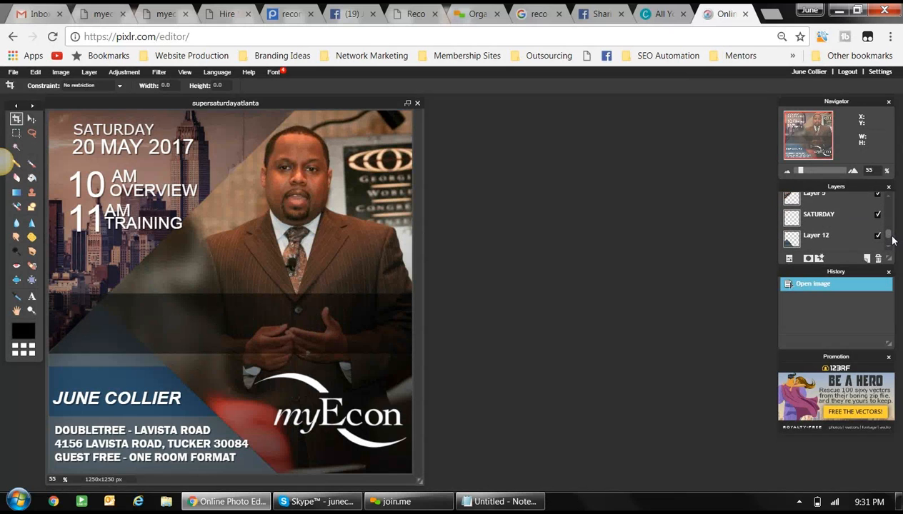
pyautogui.click(878, 216)
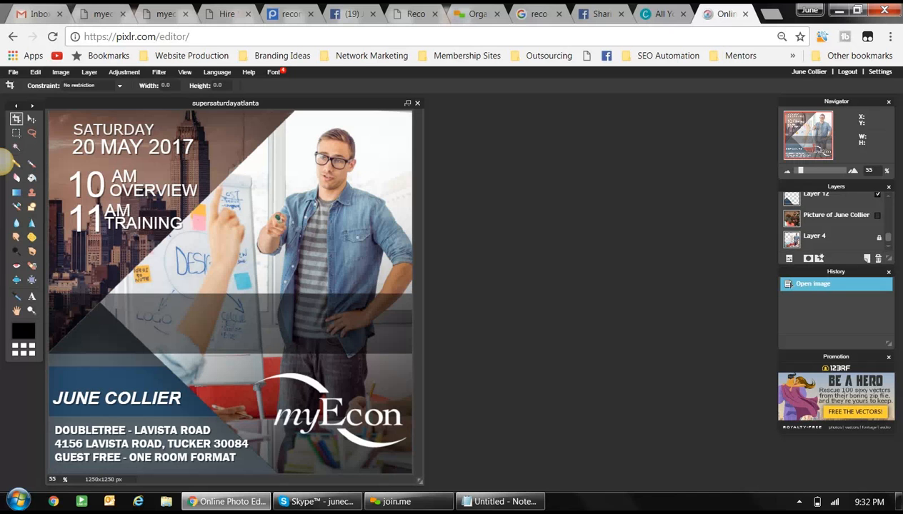
pyautogui.click(662, 14)
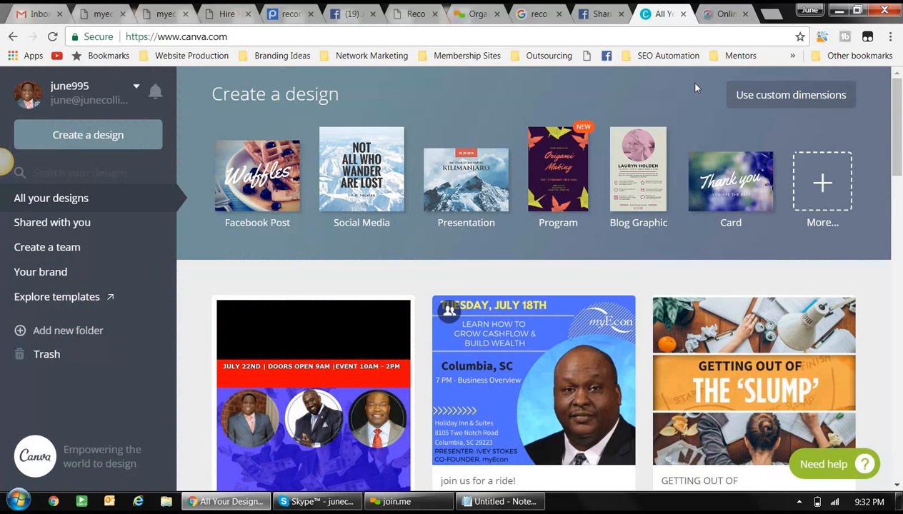
# - Scroll the designs grid down to the Program1A CASHFLOW MANIA 2017 design
pyautogui.scroll(-1, 645, 136)
pyautogui.scroll(-3, 645, 135)
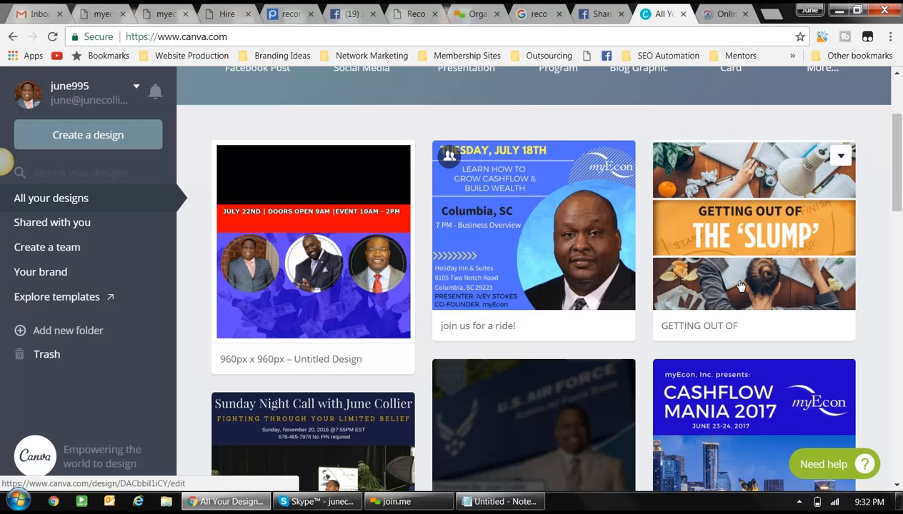
pyautogui.scroll(-3, 793, 287)
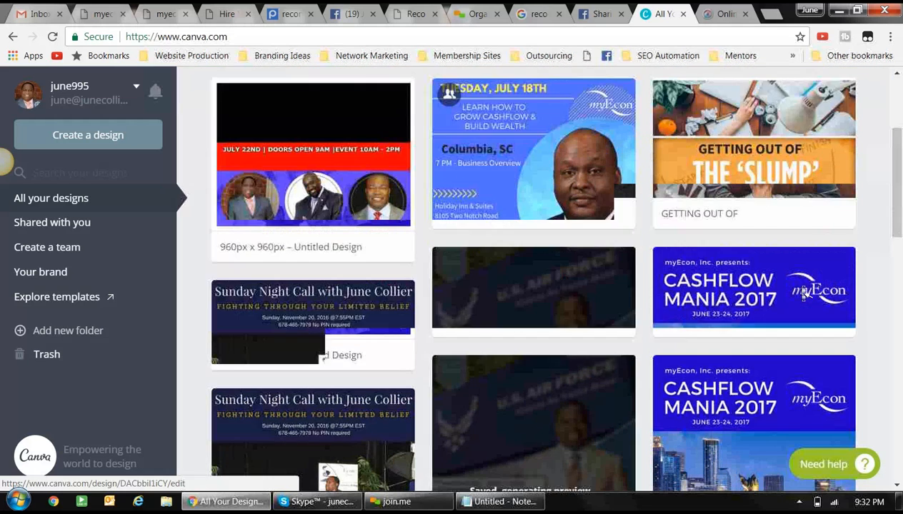
pyautogui.scroll(-2, 802, 290)
pyautogui.scroll(1, 802, 290)
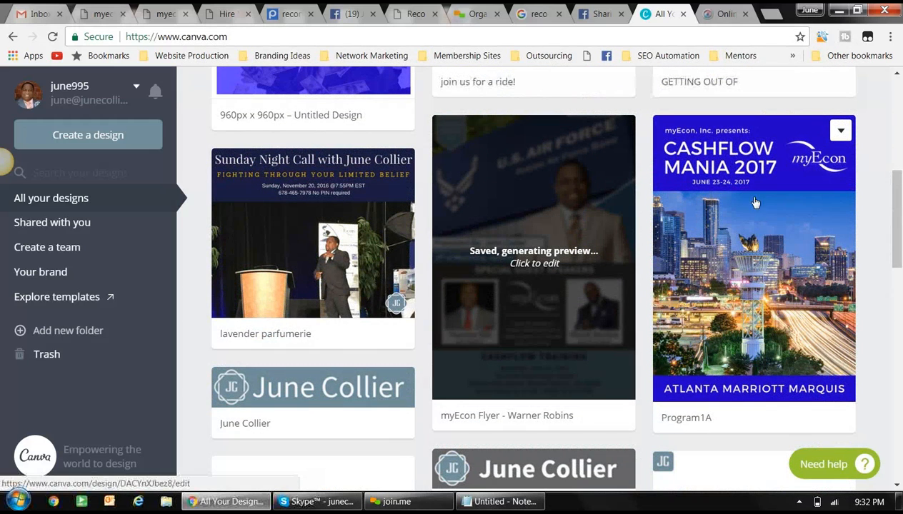
pyautogui.click(744, 240)
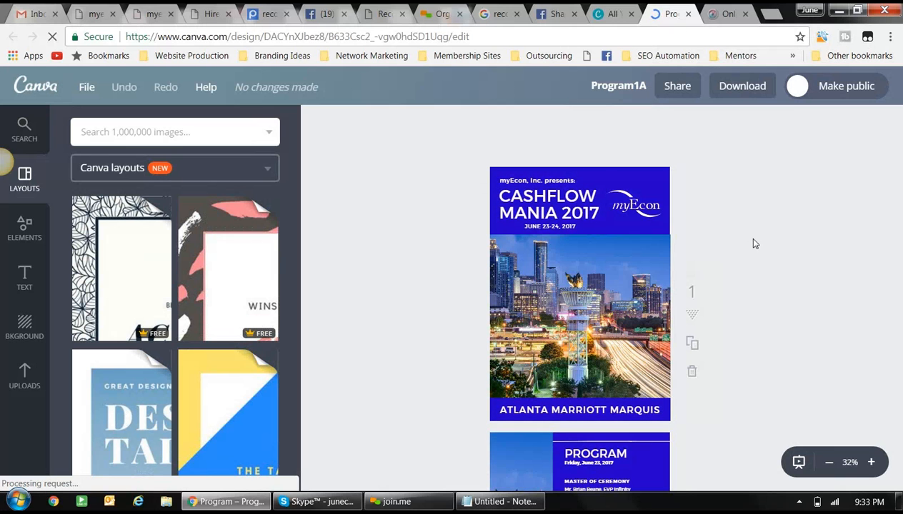
pyautogui.scroll(-2, 784, 254)
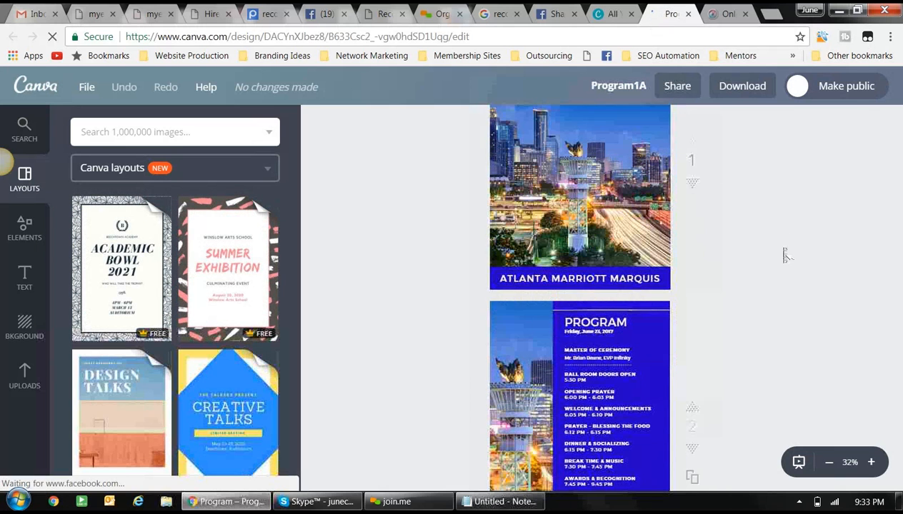
pyautogui.scroll(-5, 784, 253)
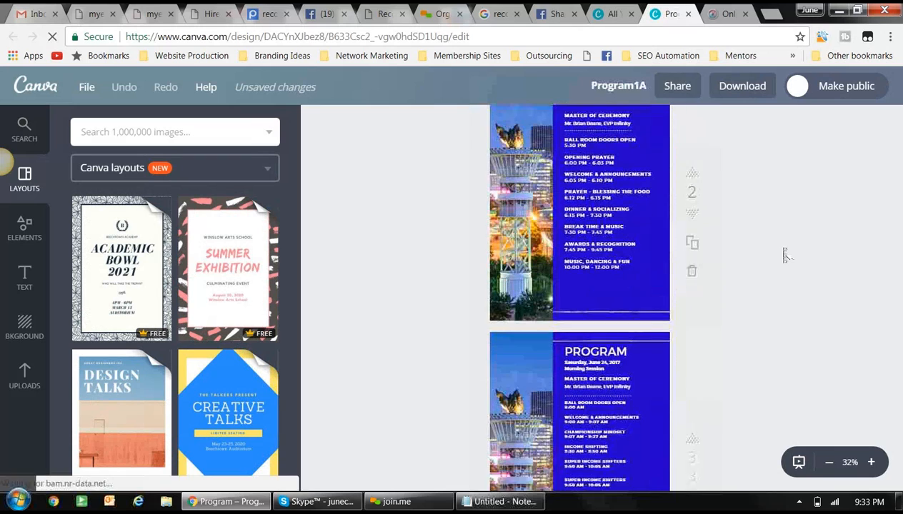
pyautogui.scroll(-6, 783, 252)
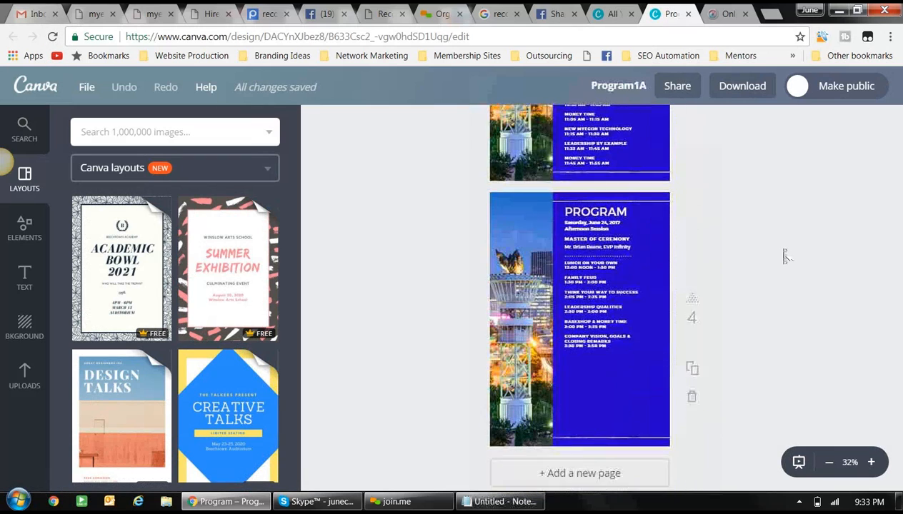
pyautogui.scroll(7, 783, 254)
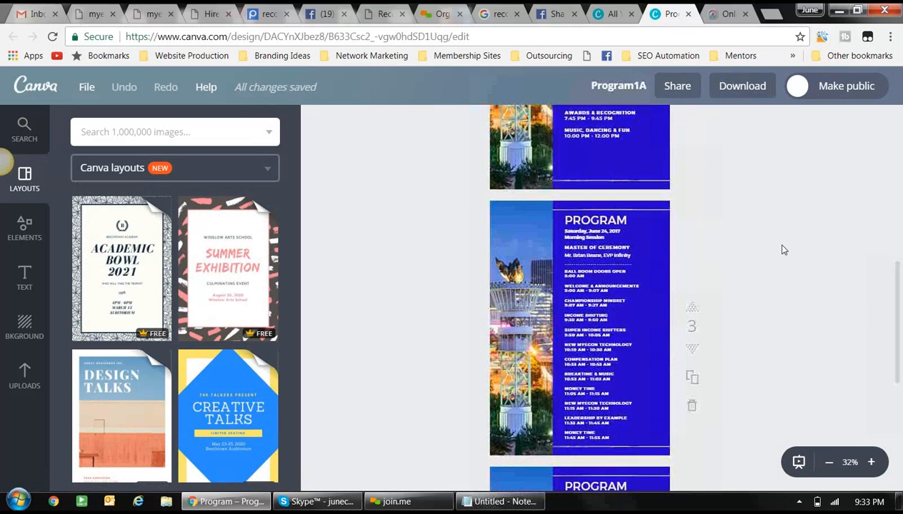
pyautogui.scroll(5, 784, 254)
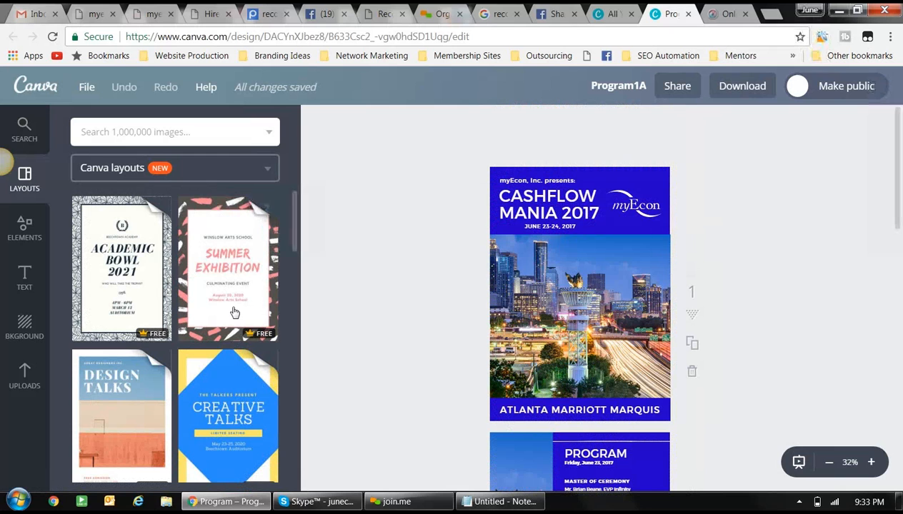
pyautogui.scroll(-2, 234, 307)
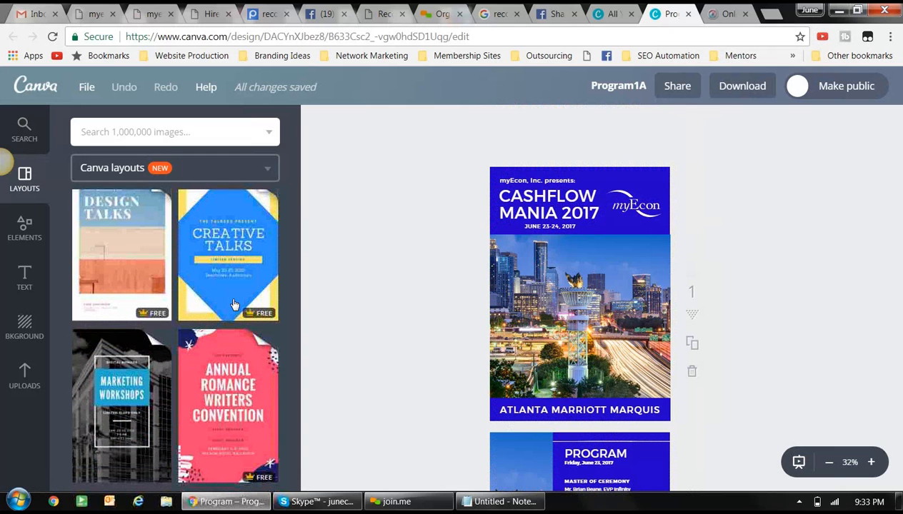
pyautogui.click(42, 86)
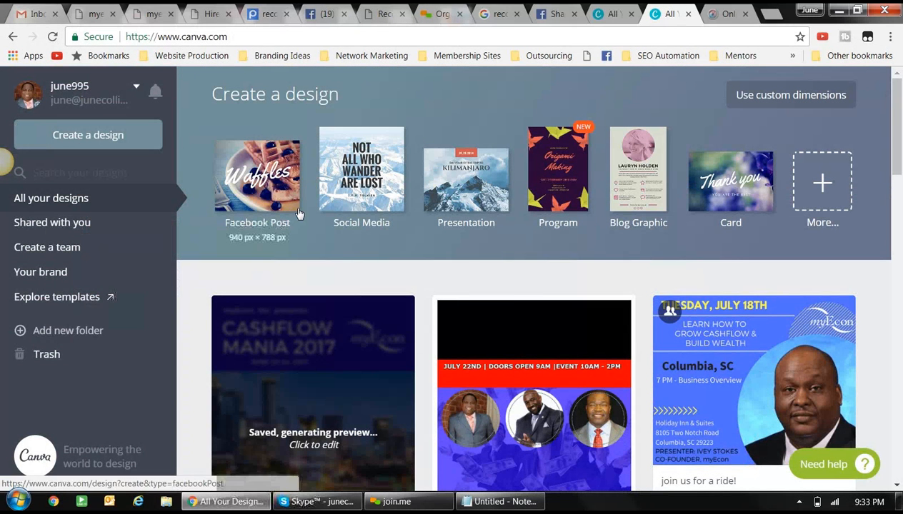
# - Create a Facebook Post using the 'Good luck – On your new adventure' balloon layout
pyautogui.click(265, 178)
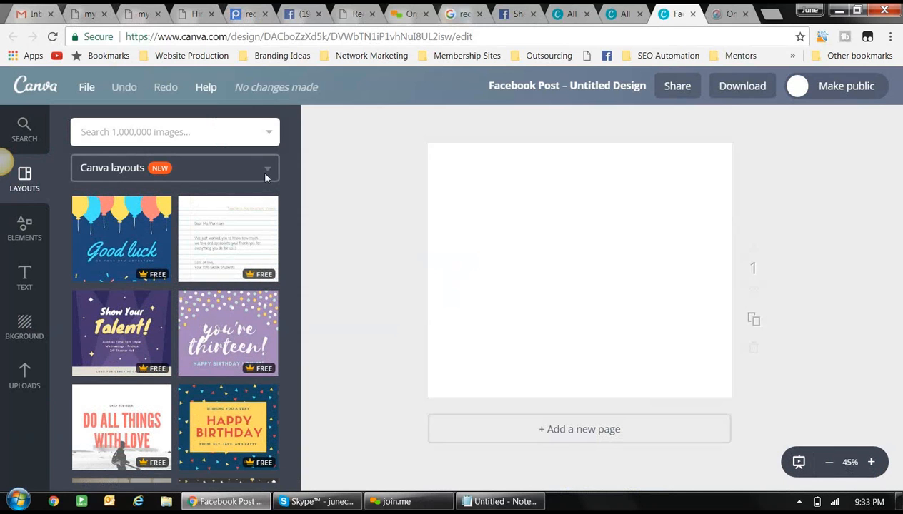
pyautogui.click(119, 232)
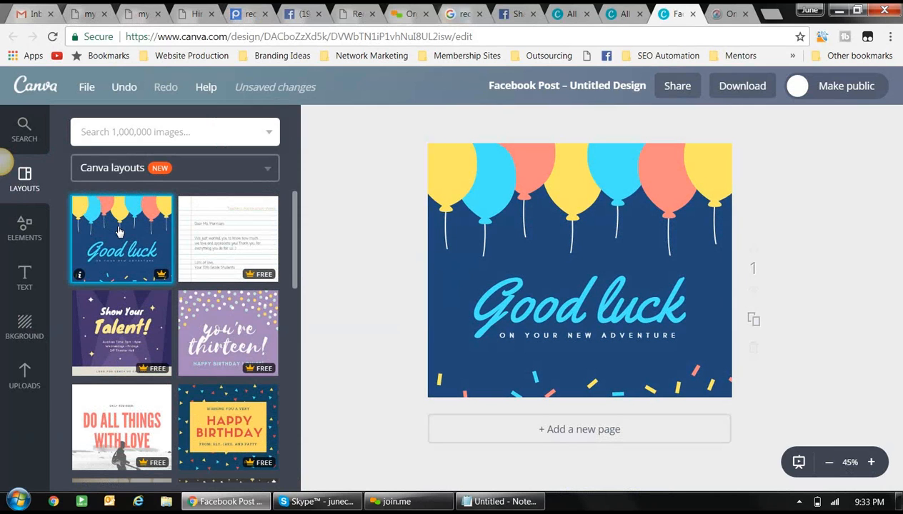
pyautogui.click(447, 301)
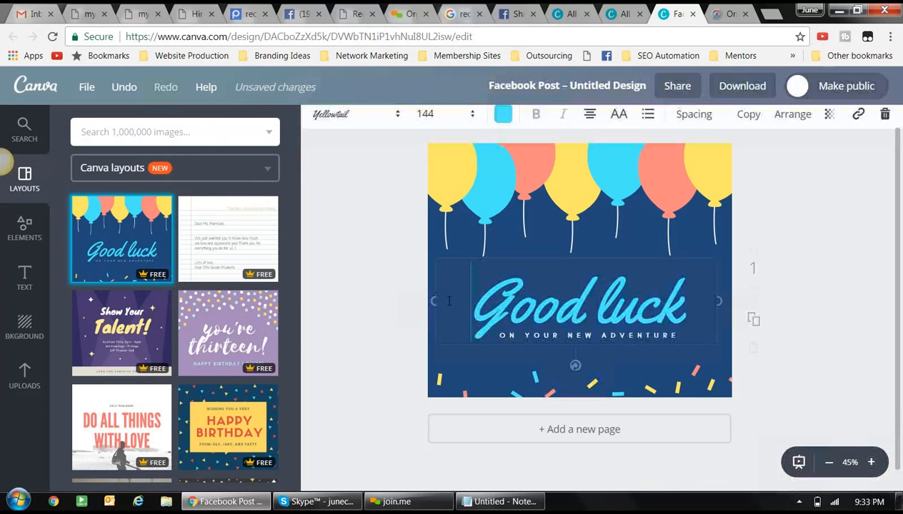
# - Overwrite the 'Good luck' heading with the person's full name and correct the surname
pyautogui.moveTo(471, 303); pyautogui.dragTo(691, 310)
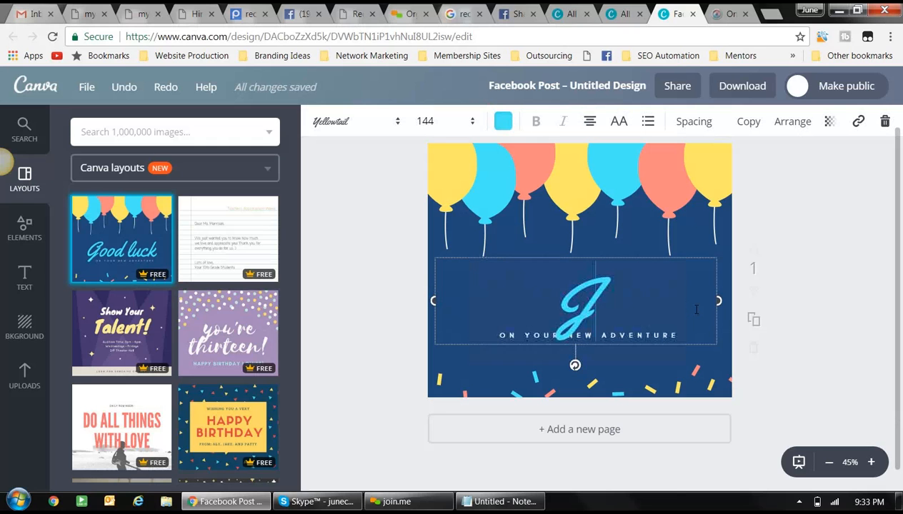
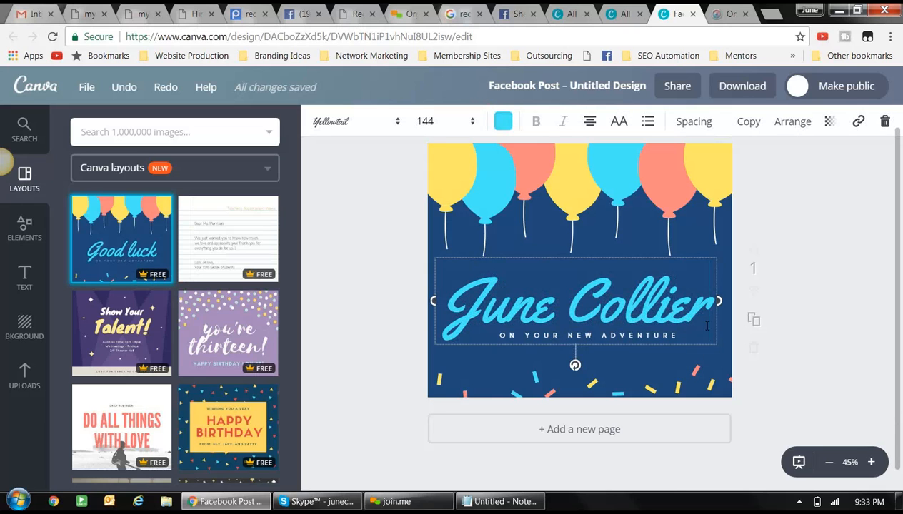
pyautogui.click(676, 327)
pyautogui.moveTo(679, 336); pyautogui.dragTo(667, 336)
pyautogui.click(635, 336)
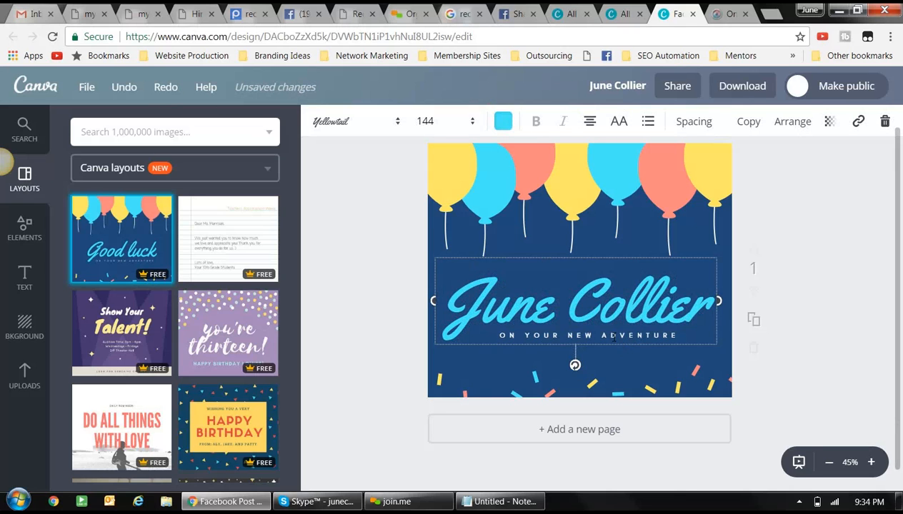
pyautogui.tripleClick(507, 342)
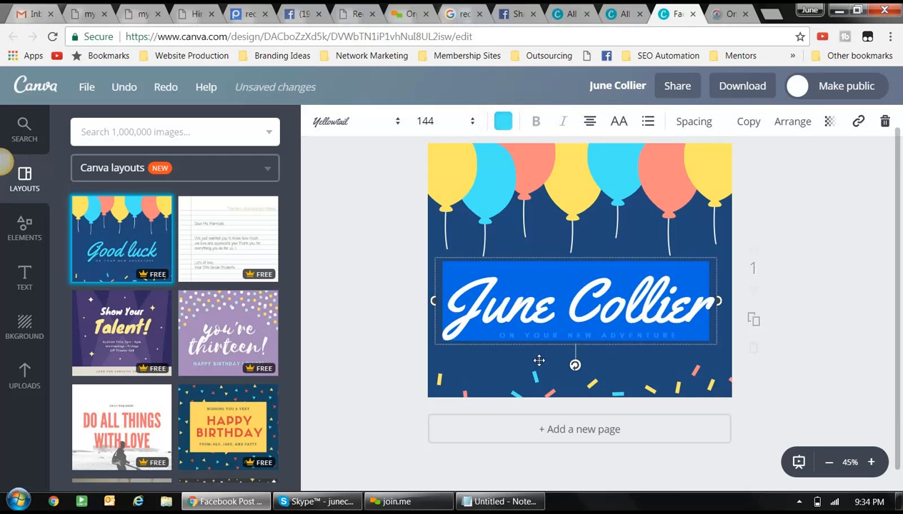
pyautogui.click(538, 360)
pyautogui.tripleClick(536, 340)
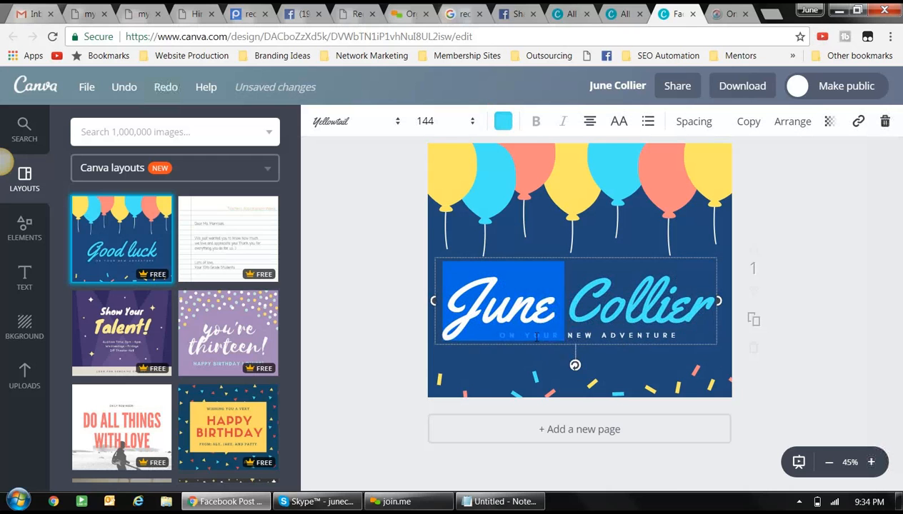
pyautogui.click(608, 368)
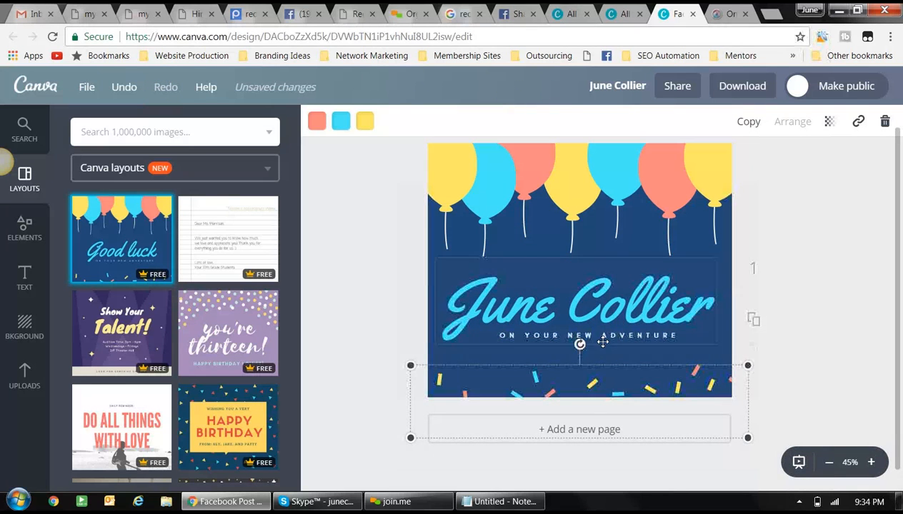
# - Replace the 'On your new adventure' subtitle text with 'VP OF MARKETING'
pyautogui.click(599, 338)
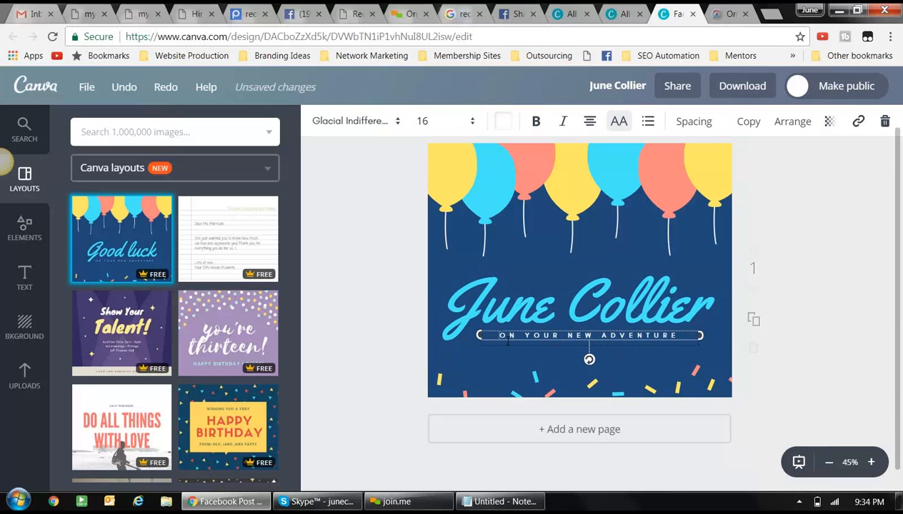
pyautogui.moveTo(498, 335); pyautogui.dragTo(681, 336)
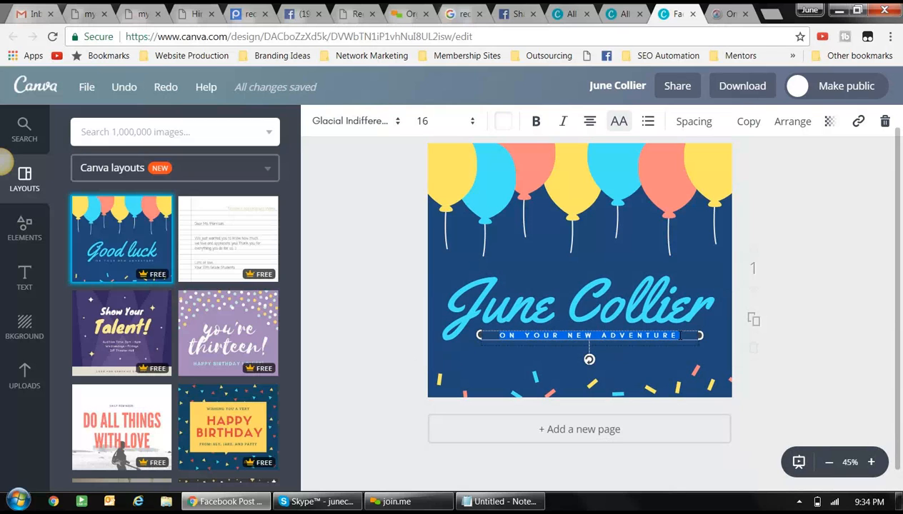
pyautogui.write('VP')
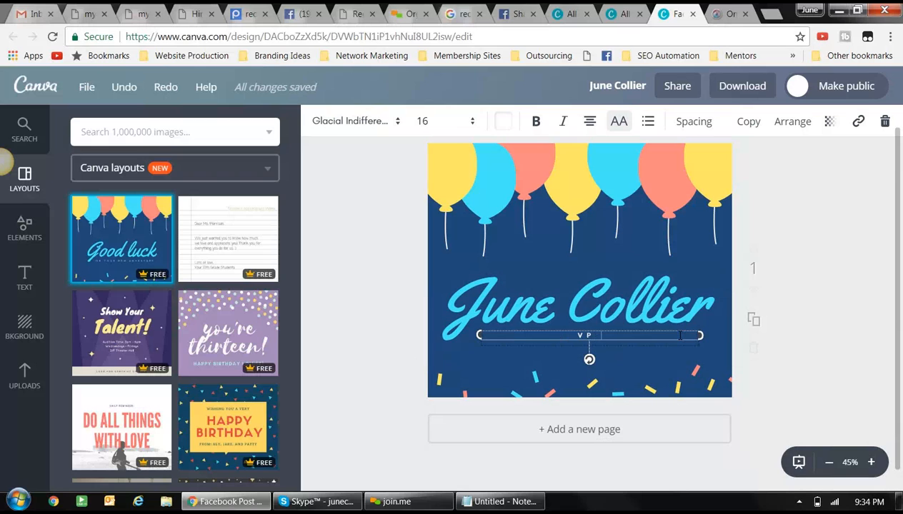
pyautogui.press('BackSpace')
pyautogui.press('BackSpace')
pyautogui.write('VP OF MARKETING')
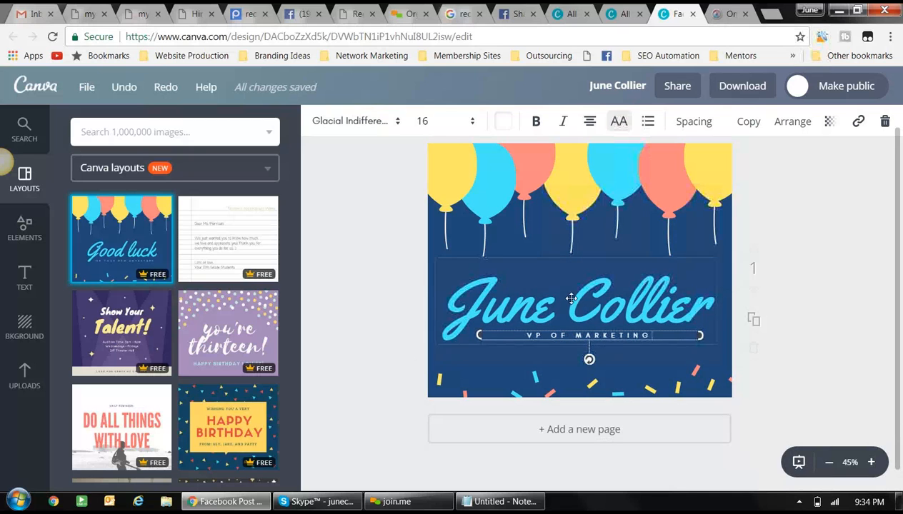
pyautogui.click(437, 362)
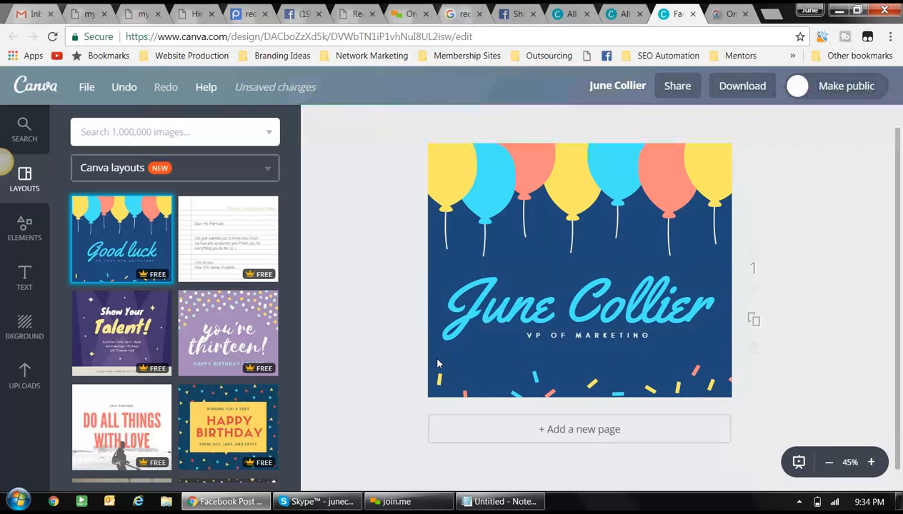
# - Drag the checked blue-shirt photo from Uploads onto the balloon Facebook post
pyautogui.click(429, 273)
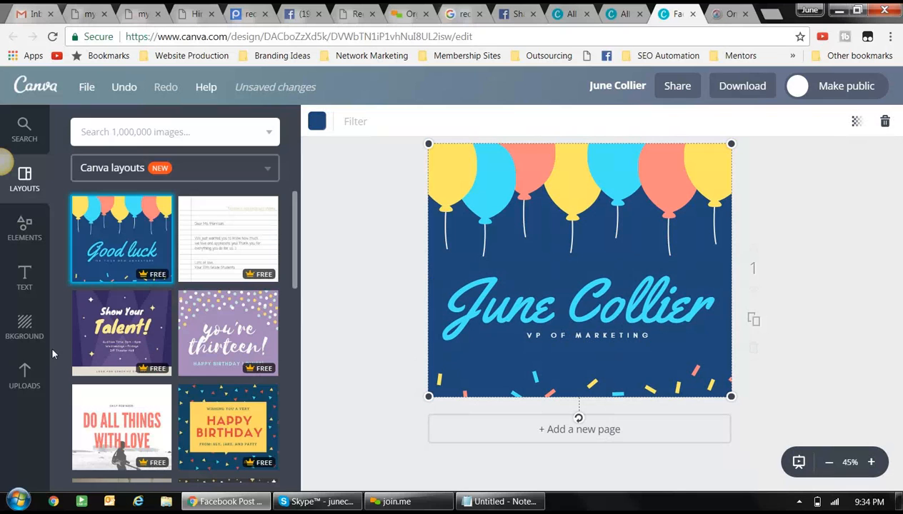
pyautogui.click(23, 373)
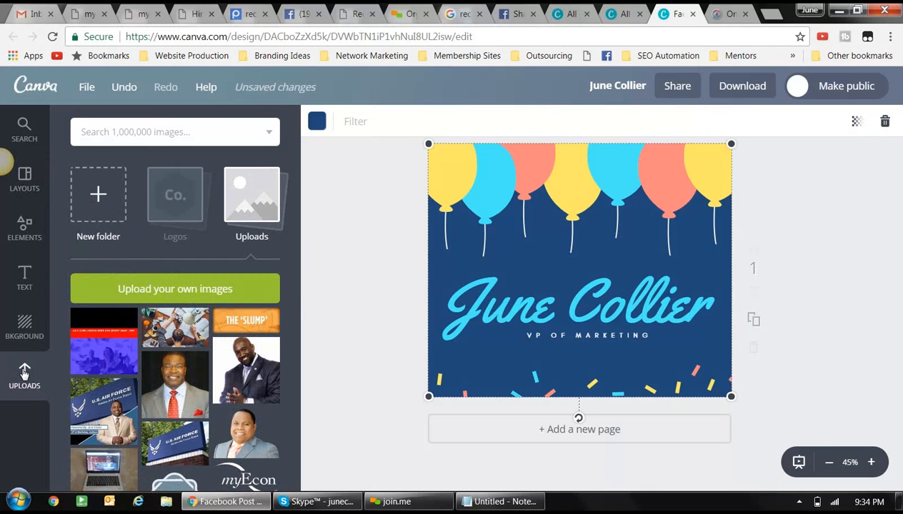
pyautogui.scroll(-1, 261, 323)
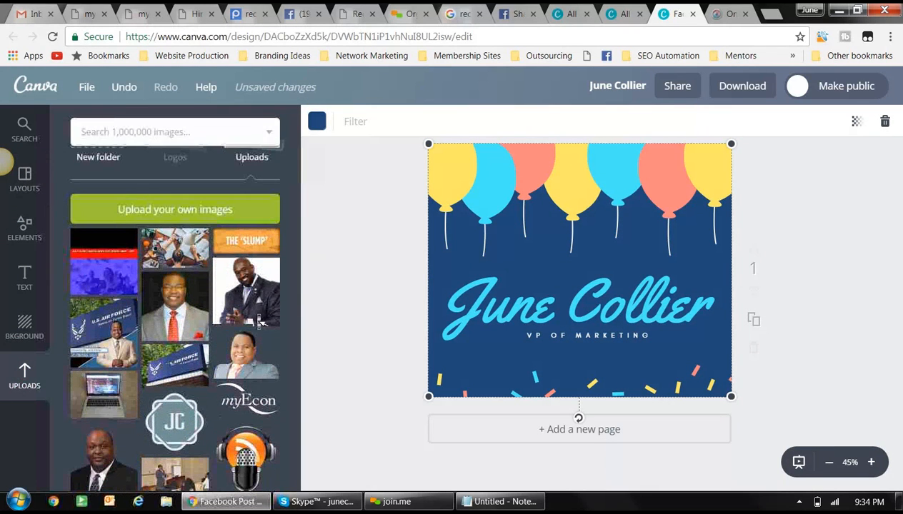
pyautogui.scroll(-3, 261, 322)
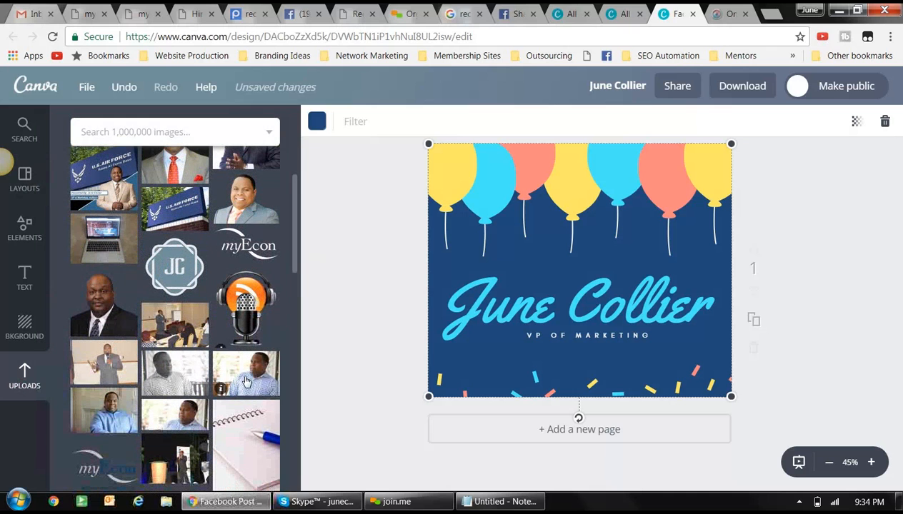
pyautogui.moveTo(245, 382)
pyautogui.mouseDown()
pyautogui.moveTo(358, 325)
pyautogui.moveTo(446, 309)
pyautogui.moveTo(507, 263)
pyautogui.moveTo(577, 263)
pyautogui.moveTo(584, 271)
pyautogui.moveTo(502, 291)
pyautogui.moveTo(501, 317)
pyautogui.moveTo(427, 274)
pyautogui.moveTo(234, 364)
pyautogui.moveTo(245, 362)
pyautogui.moveTo(241, 372)
pyautogui.mouseUp()
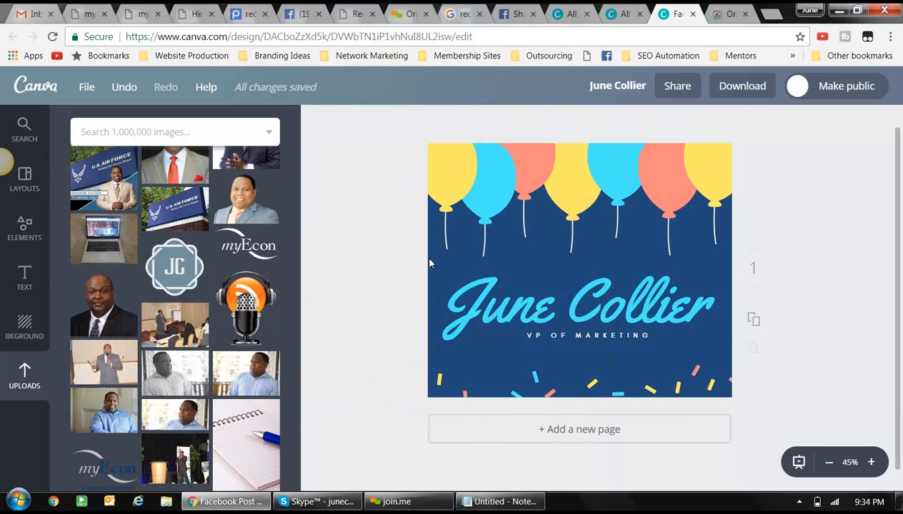
pyautogui.click(428, 258)
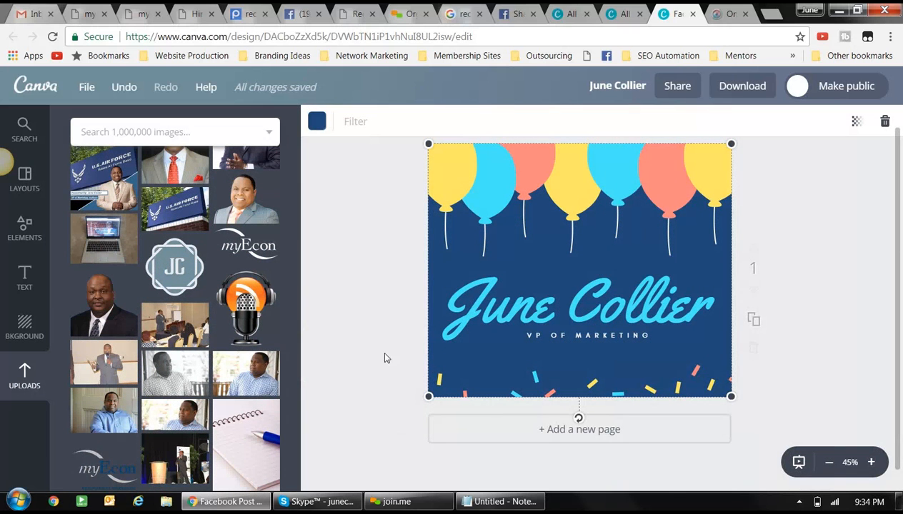
pyautogui.moveTo(245, 373); pyautogui.dragTo(550, 269)
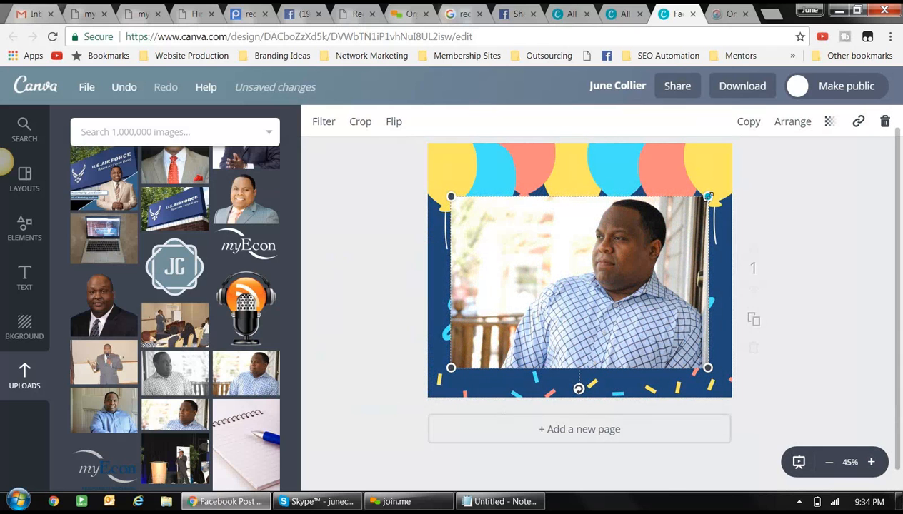
# - Enlarge the photo from both corners to full width and move it down to the bottom edge
pyautogui.moveTo(708, 196); pyautogui.dragTo(732, 177)
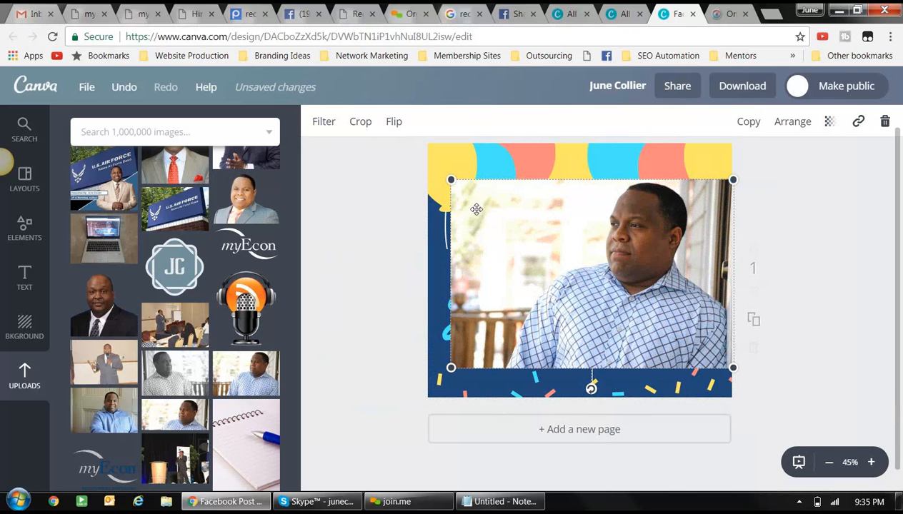
pyautogui.moveTo(450, 179); pyautogui.dragTo(425, 162)
pyautogui.moveTo(493, 256); pyautogui.dragTo(498, 290)
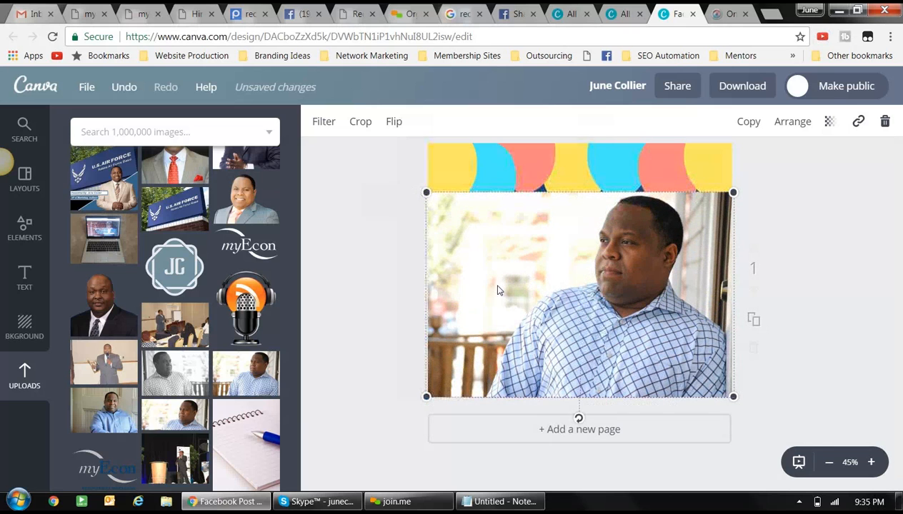
# - Send the photo all the way to the back layer with Arrange's Back command
pyautogui.click(789, 124)
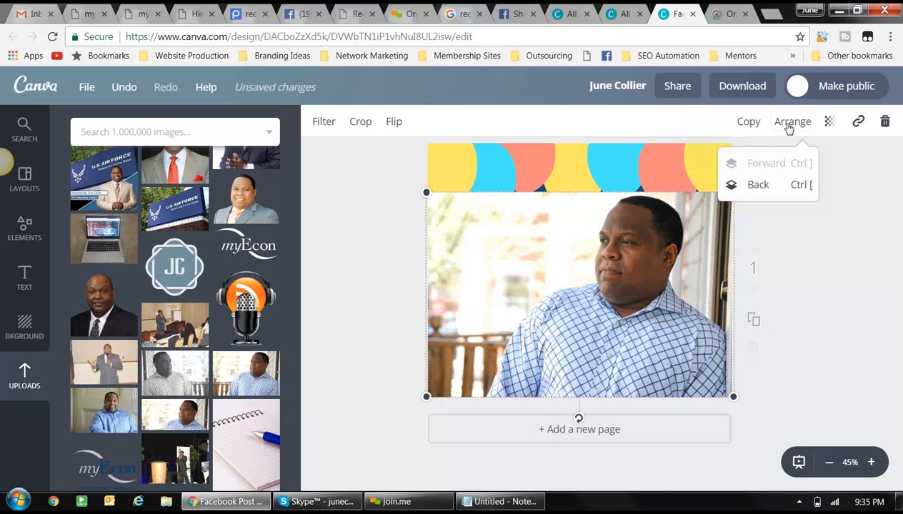
pyautogui.click(759, 187)
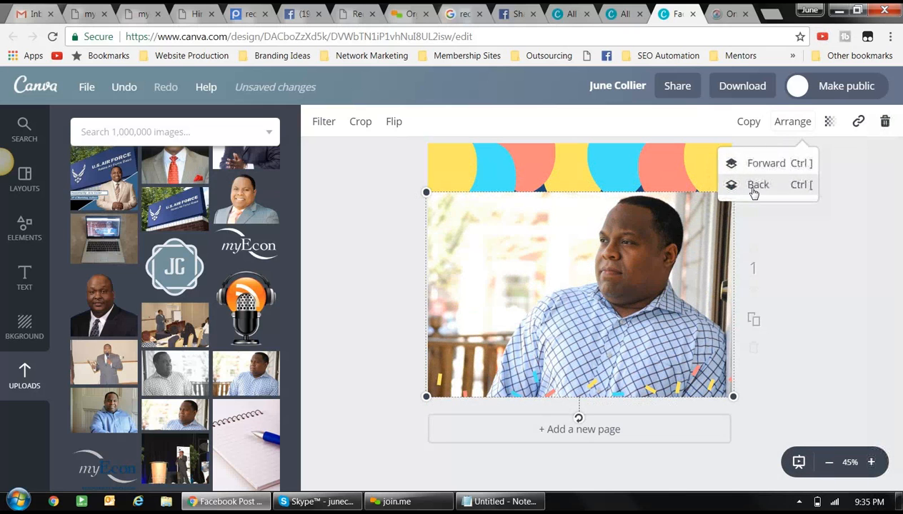
pyautogui.click(756, 185)
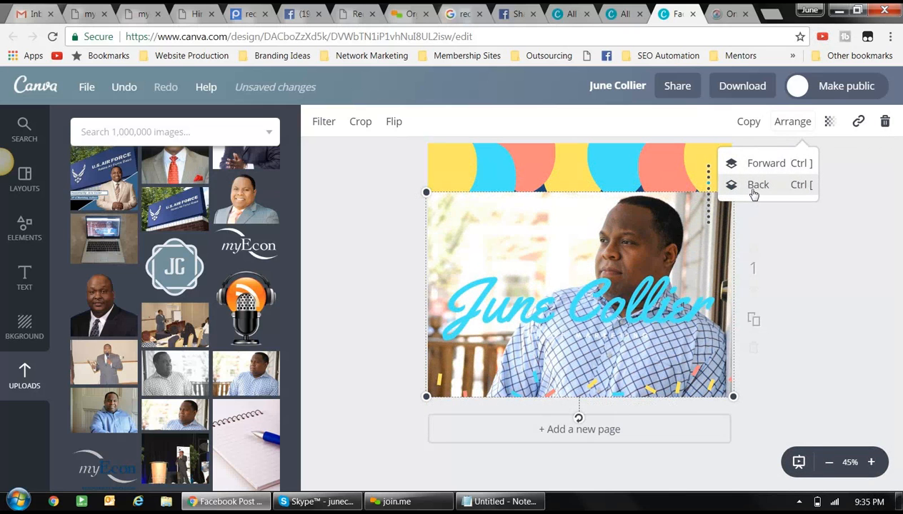
pyautogui.click(754, 193)
pyautogui.click(754, 193)
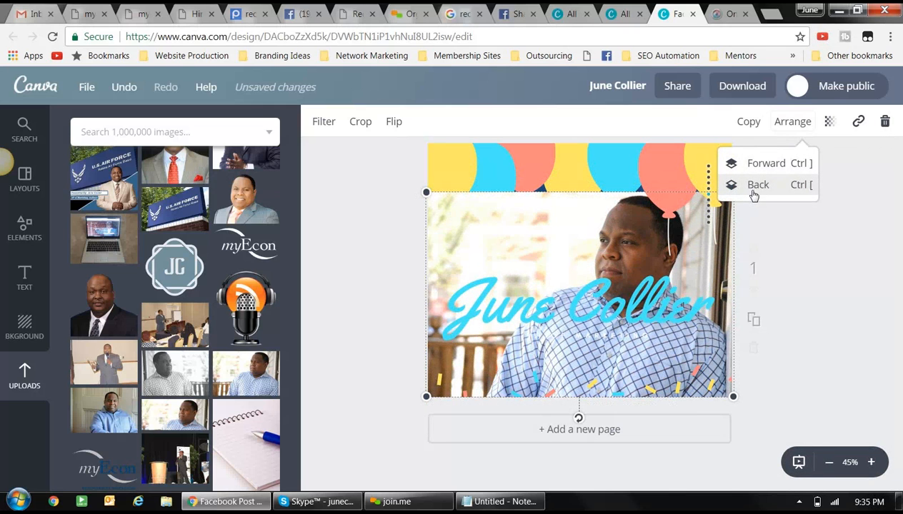
pyautogui.click(753, 193)
pyautogui.click(754, 193)
pyautogui.click(753, 193)
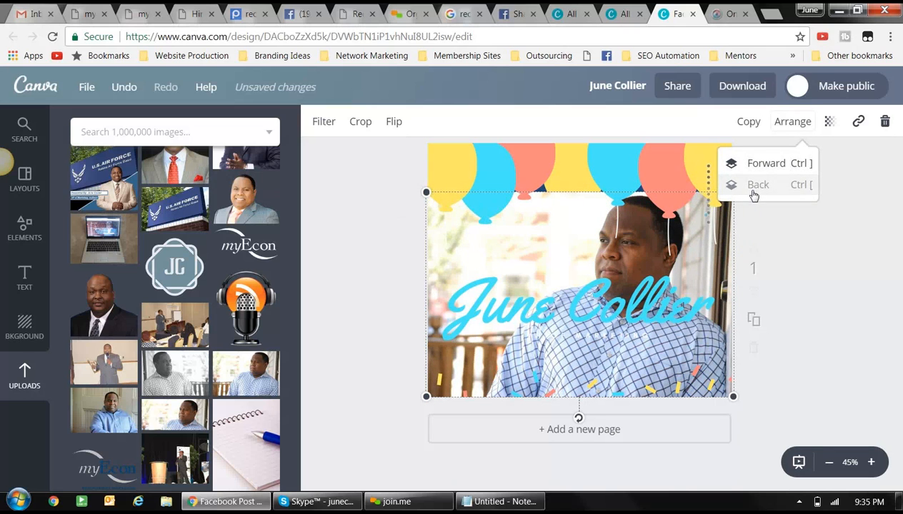
pyautogui.click(754, 192)
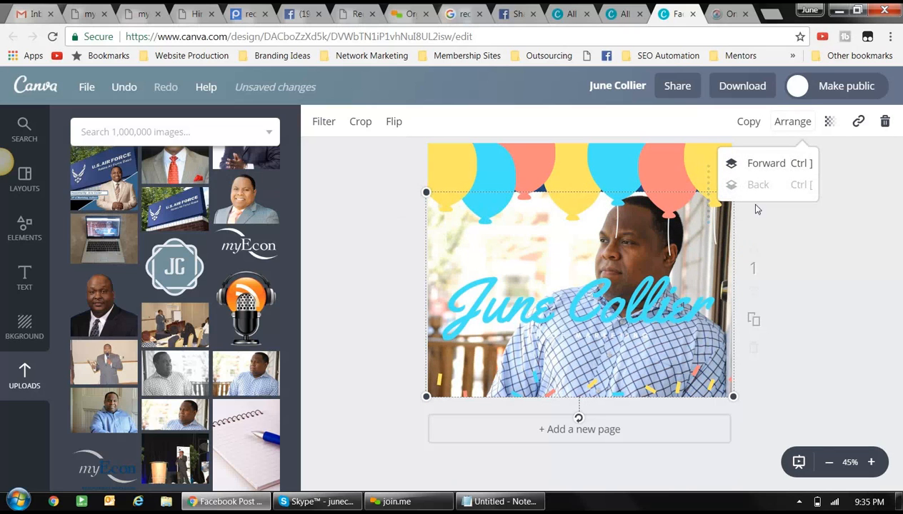
pyautogui.click(785, 270)
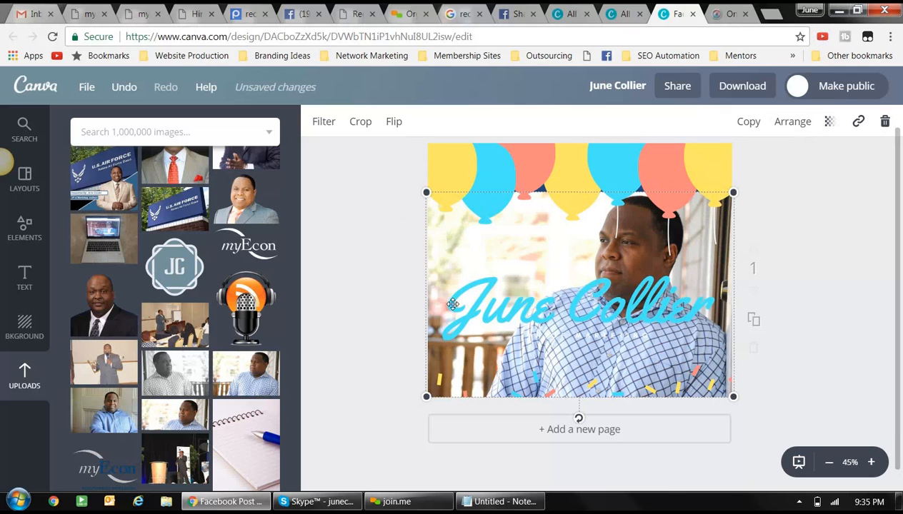
# - Check the layering by selecting the line, script name, confetti and photo in turn
pyautogui.click(582, 334)
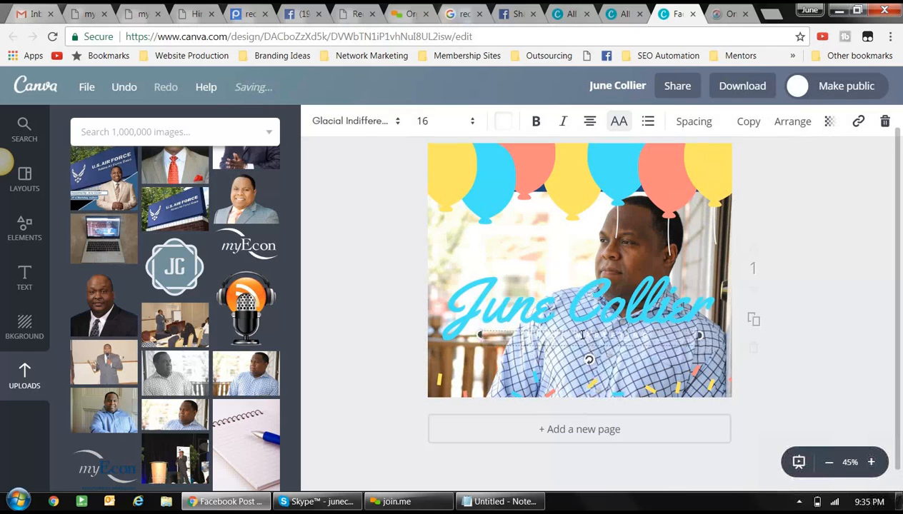
pyautogui.click(536, 259)
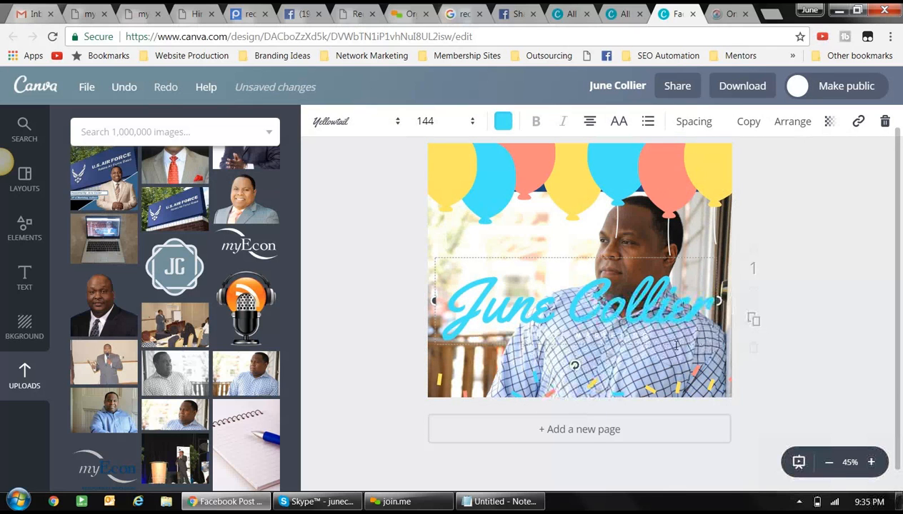
pyautogui.click(648, 370)
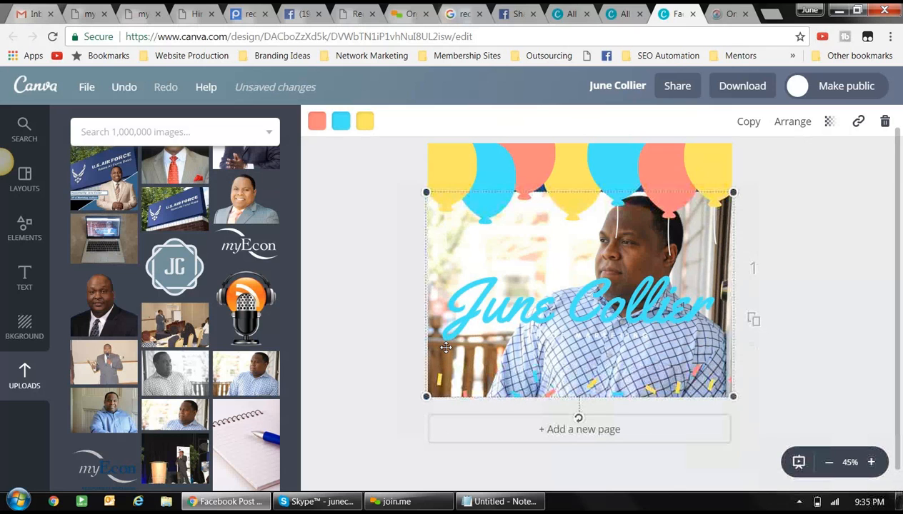
pyautogui.click(444, 340)
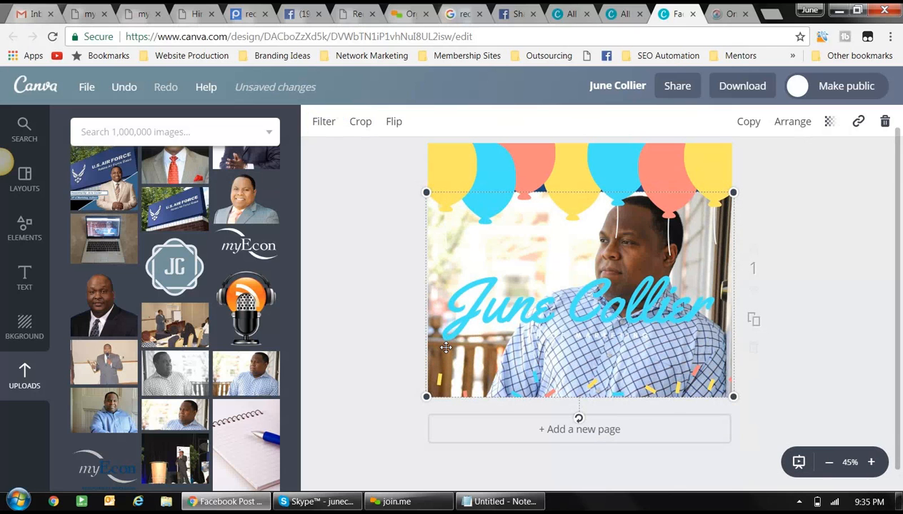
# - Apply the ROSIE filter to the photo after previewing CALI and EPIC
pyautogui.click(325, 125)
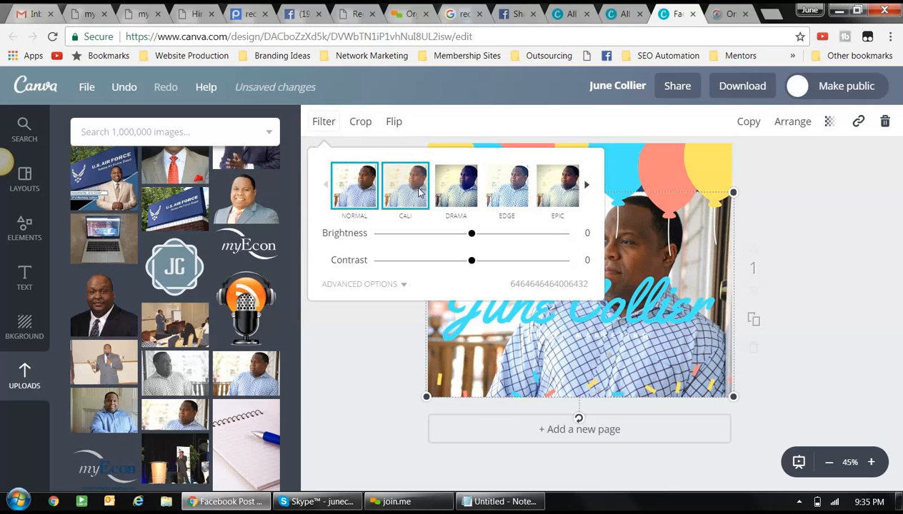
pyautogui.click(420, 192)
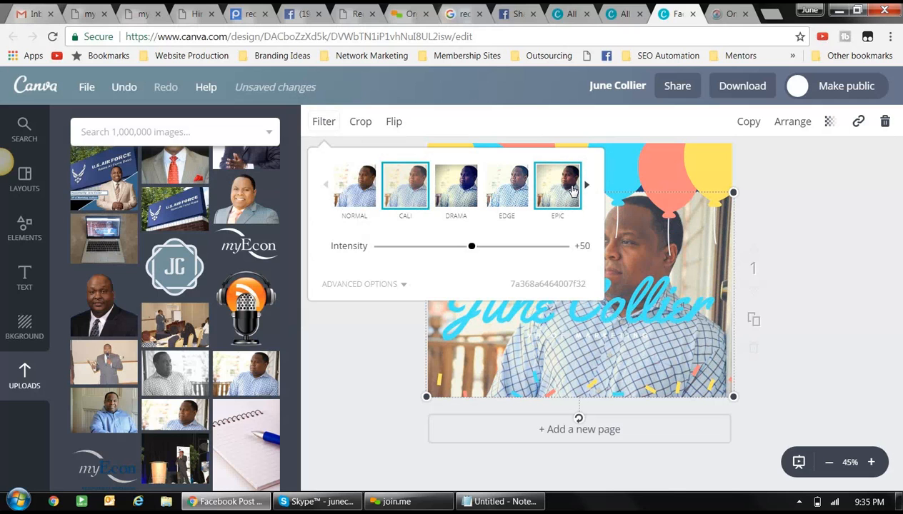
pyautogui.click(572, 190)
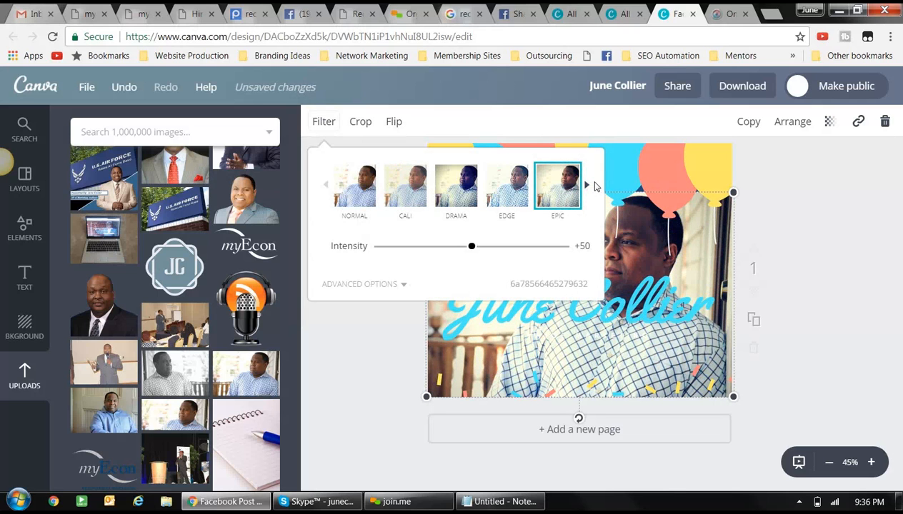
pyautogui.click(585, 186)
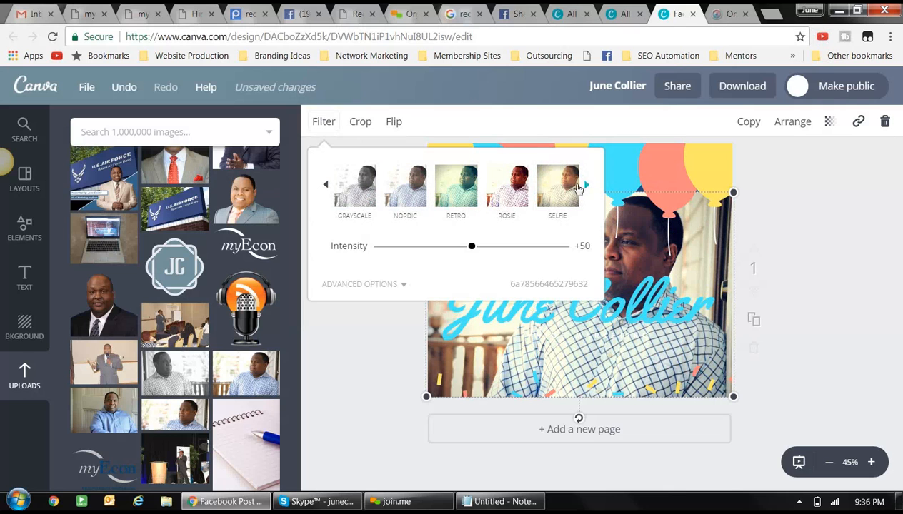
pyautogui.click(514, 187)
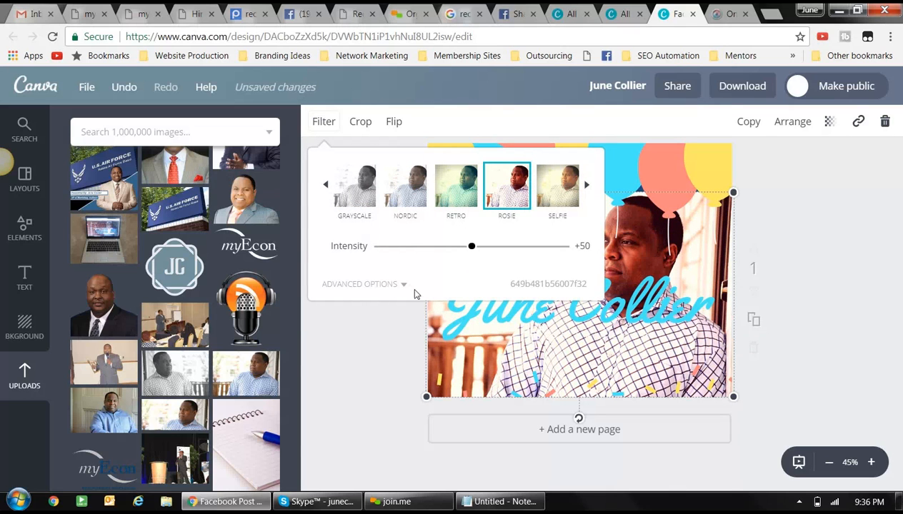
pyautogui.click(361, 355)
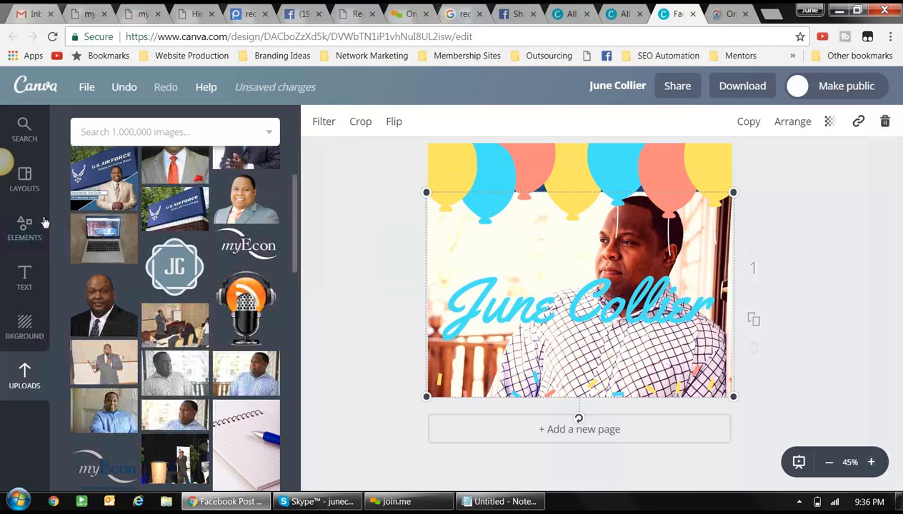
# - Add a lightbulb icon from Elements > Icons, shrink and move it among the balloons, then delete it
pyautogui.click(17, 225)
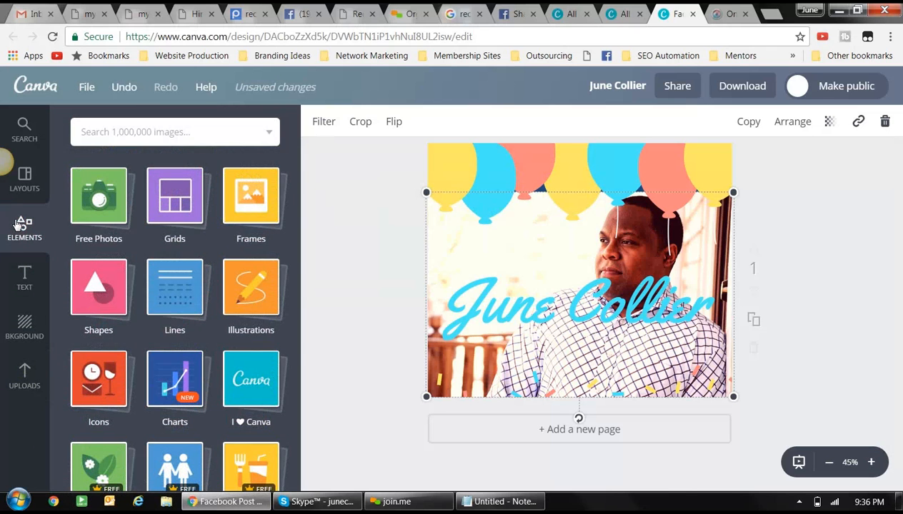
pyautogui.click(103, 383)
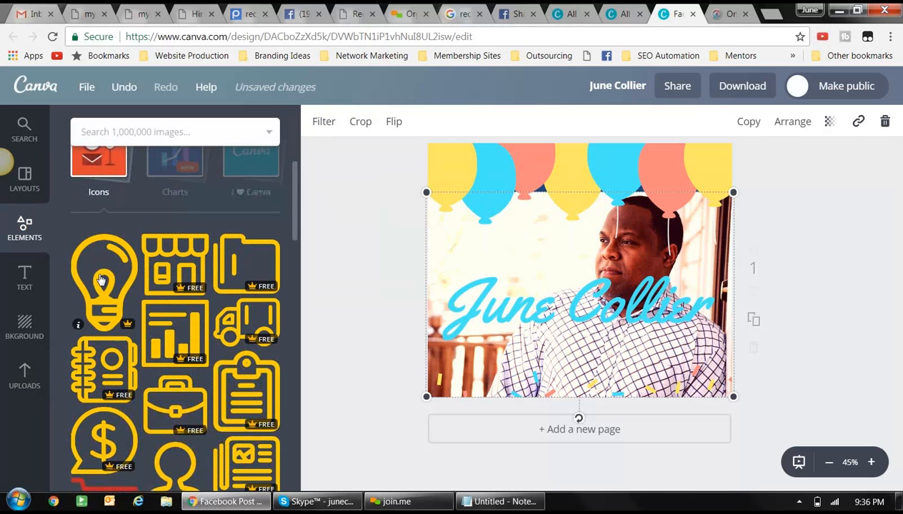
pyautogui.moveTo(102, 280); pyautogui.dragTo(515, 257)
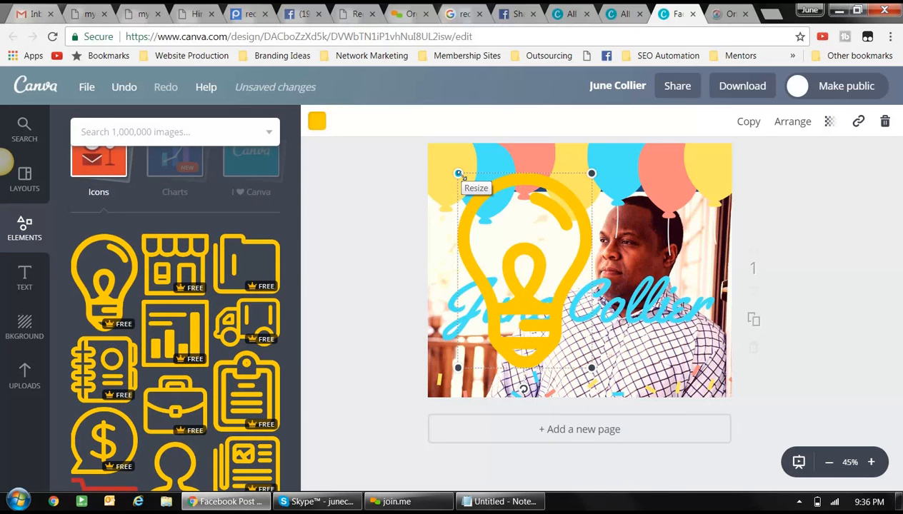
pyautogui.moveTo(459, 173); pyautogui.dragTo(512, 253)
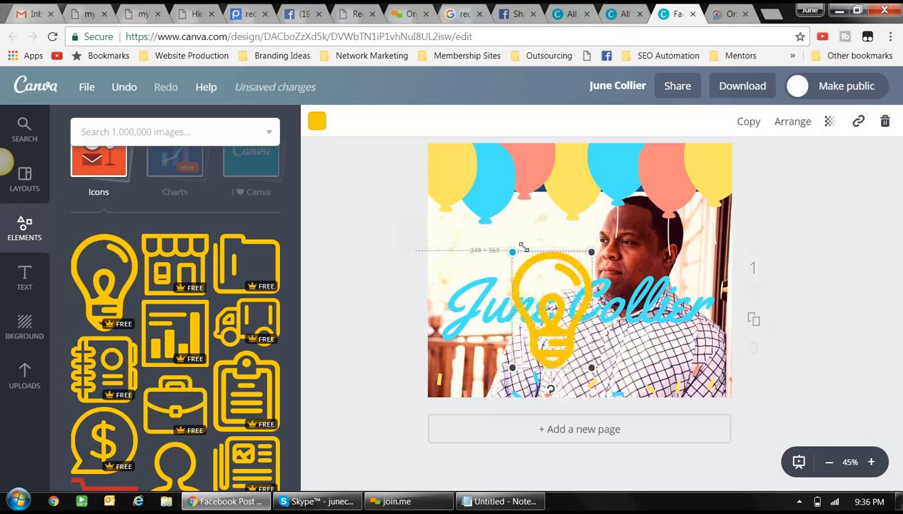
pyautogui.moveTo(550, 309); pyautogui.dragTo(523, 239)
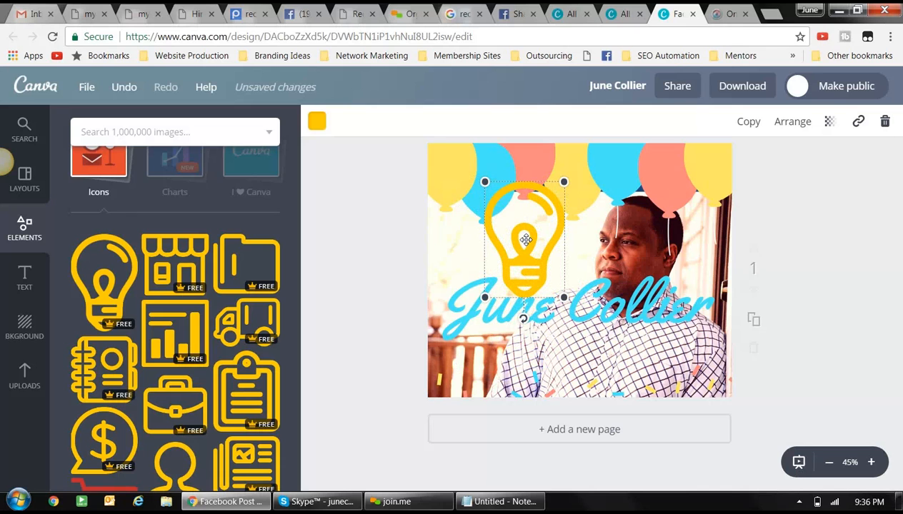
pyautogui.press('Delete')
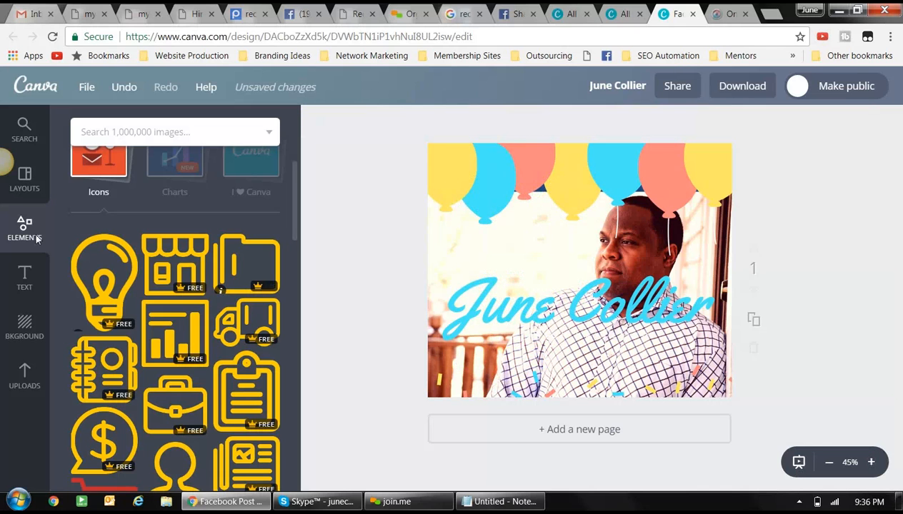
# - Add the scalloped circle frame from Elements > Frames and shrink it to a small inset
pyautogui.click(26, 227)
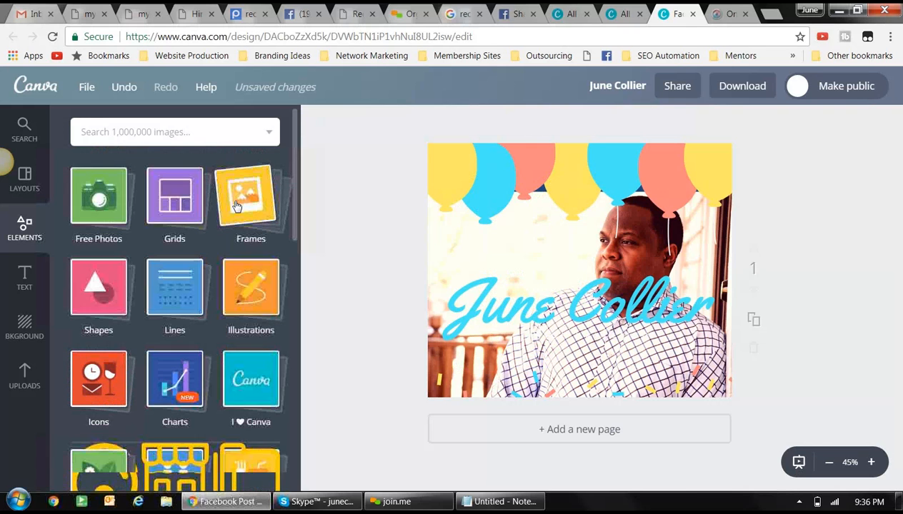
pyautogui.click(237, 206)
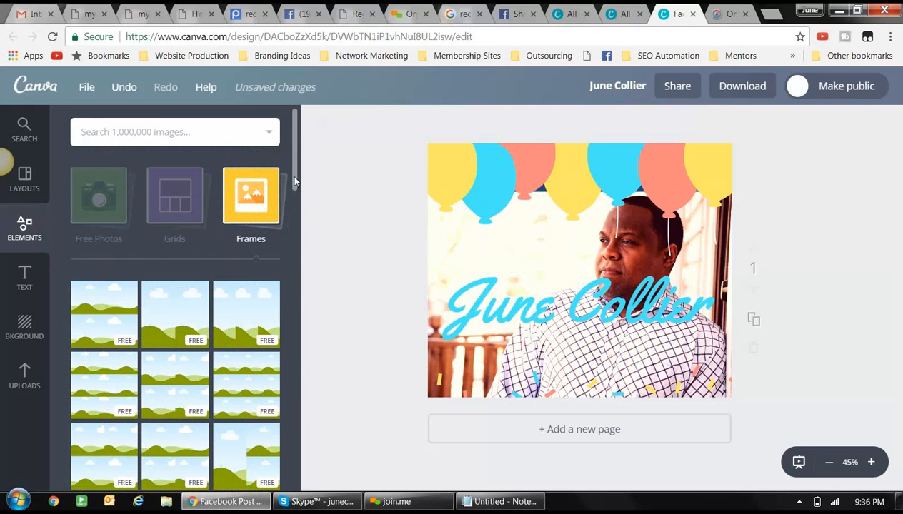
pyautogui.moveTo(295, 182); pyautogui.dragTo(300, 405)
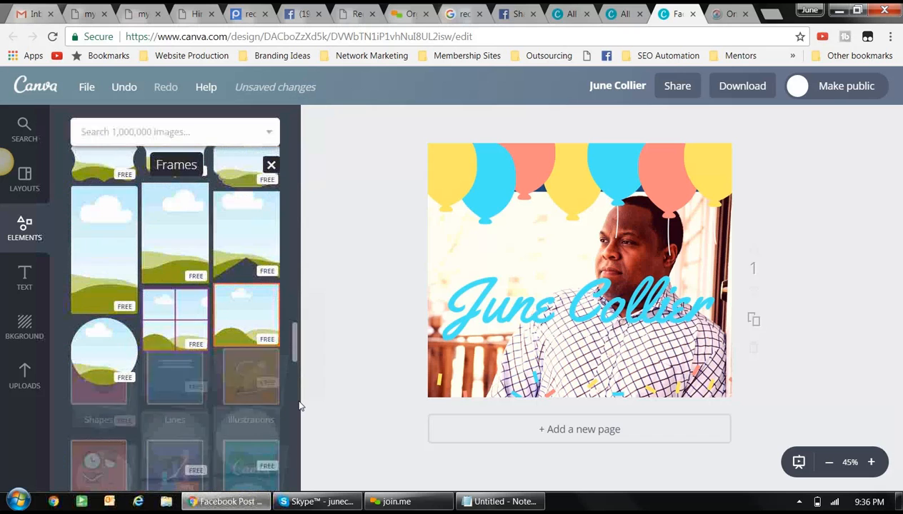
pyautogui.scroll(-4, 299, 404)
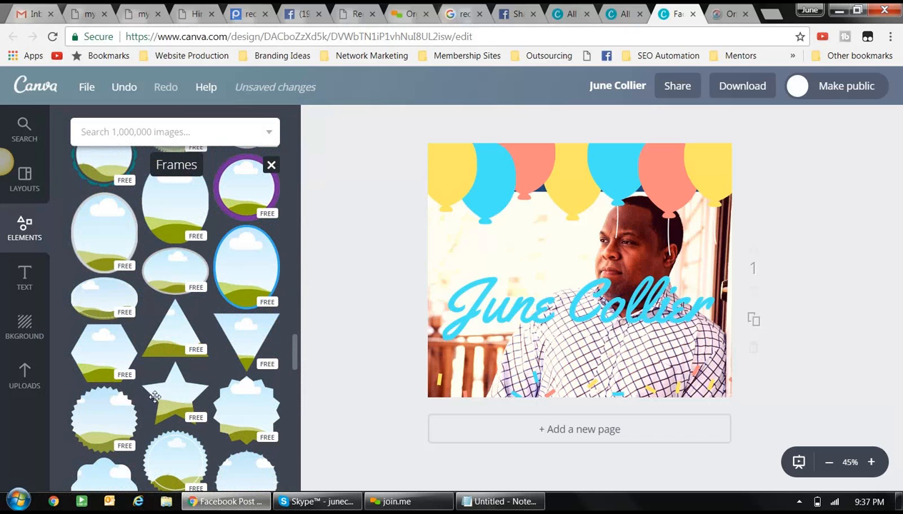
pyautogui.moveTo(105, 413); pyautogui.dragTo(512, 247)
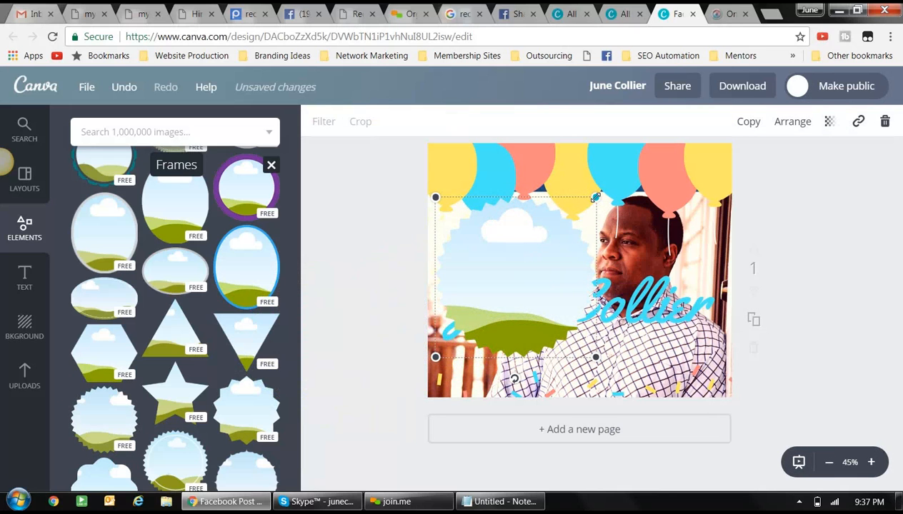
pyautogui.moveTo(594, 197); pyautogui.dragTo(537, 263)
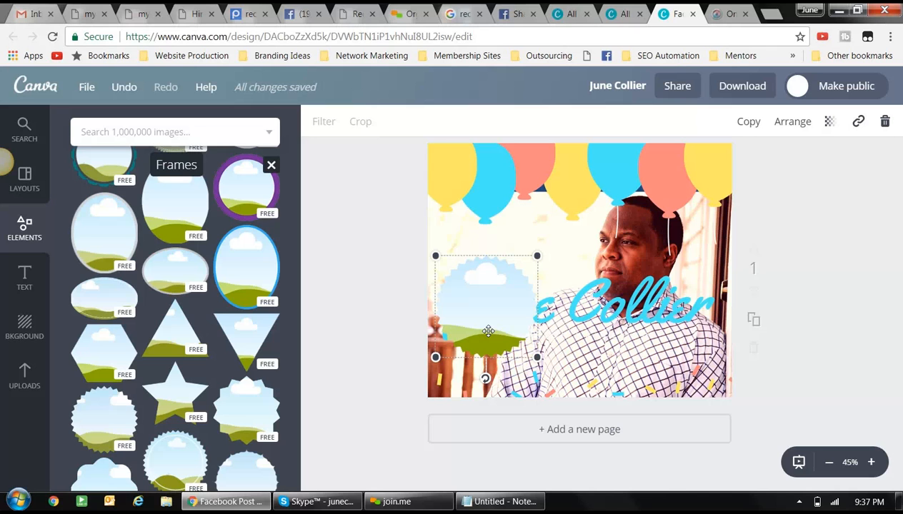
# - Drop the uploaded suit-and-red-tie headshot into the scalloped badge frame
pyautogui.click(27, 382)
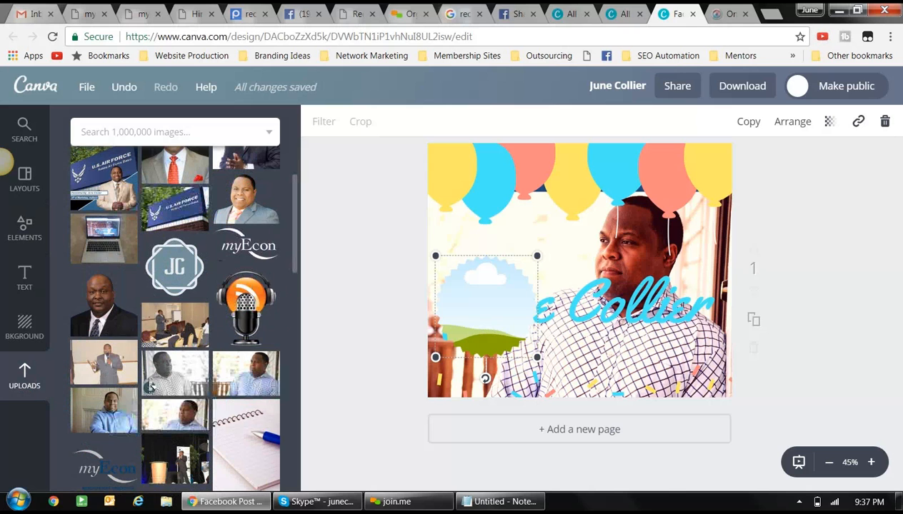
pyautogui.scroll(3, 150, 386)
pyautogui.scroll(-1, 150, 383)
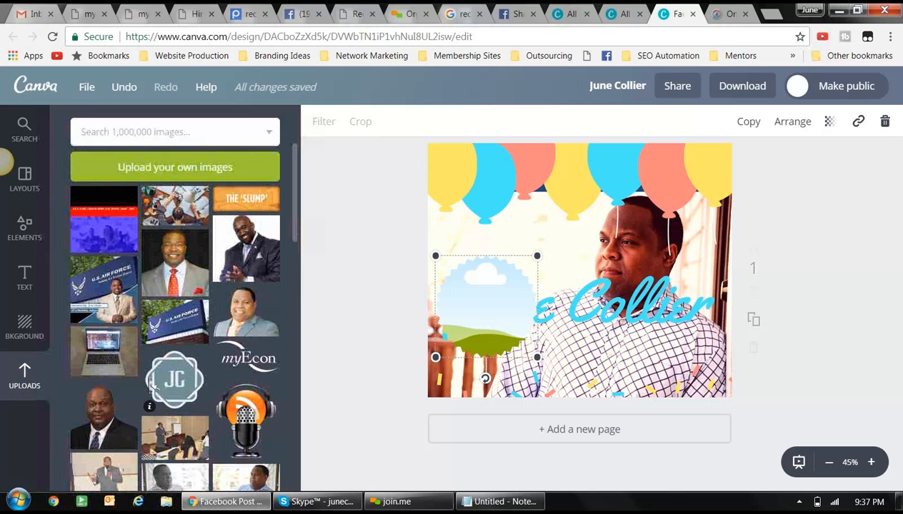
pyautogui.moveTo(184, 251); pyautogui.dragTo(479, 316)
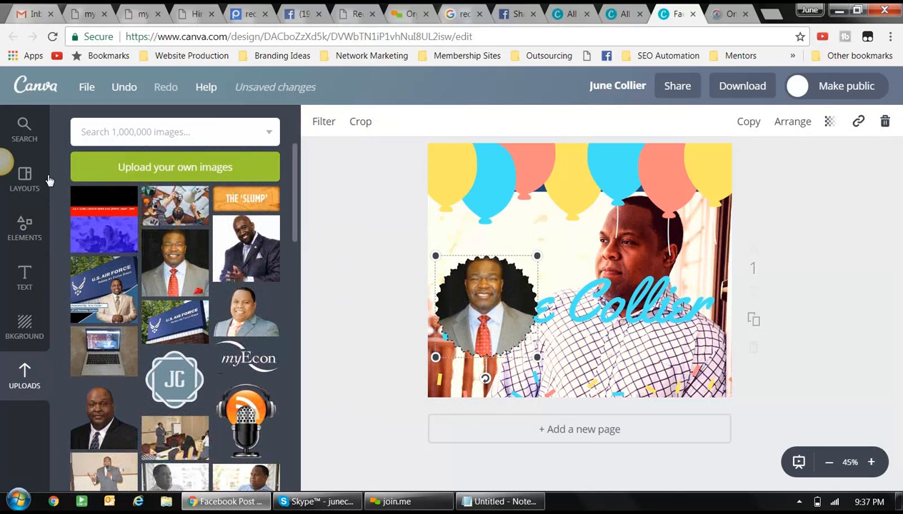
# - Switch the sidebar between the Search and Layouts panels
pyautogui.click(24, 125)
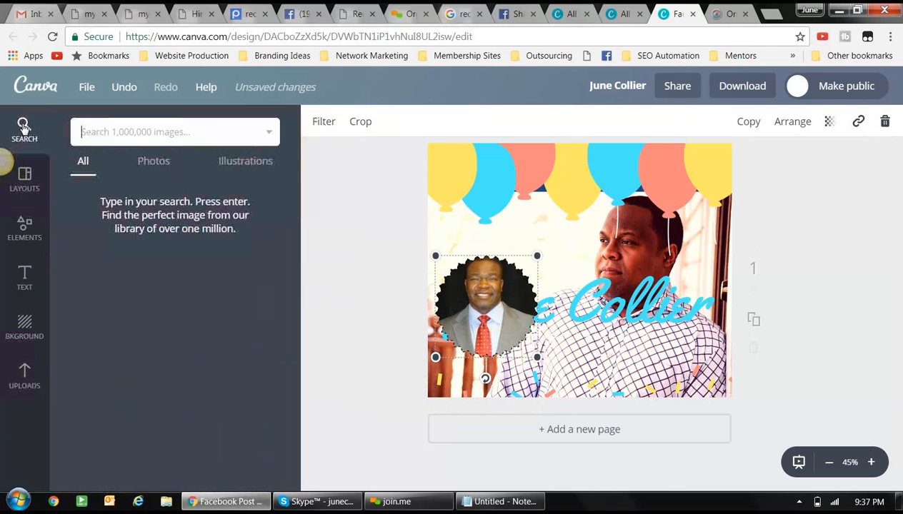
pyautogui.click(25, 184)
pyautogui.click(21, 137)
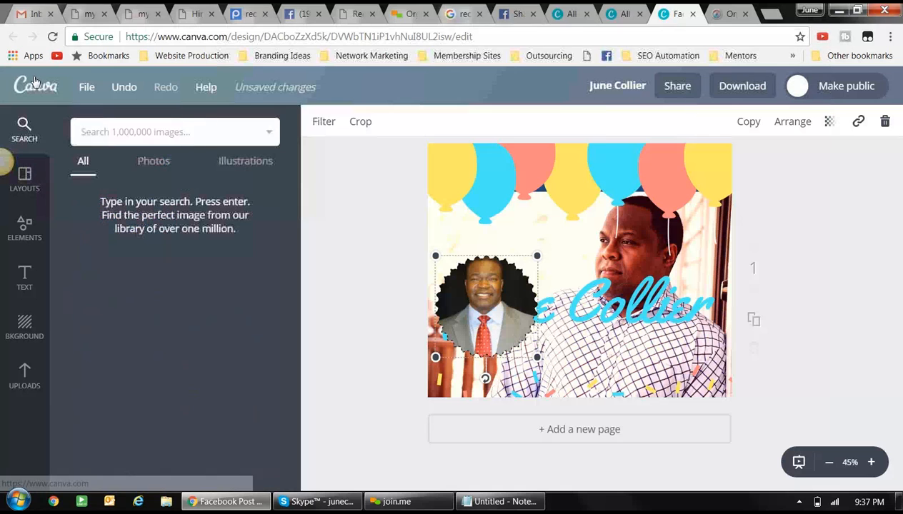
# - Leave the editor for the home page and open the myEcon Flyer - Warner Robins design
pyautogui.click(34, 82)
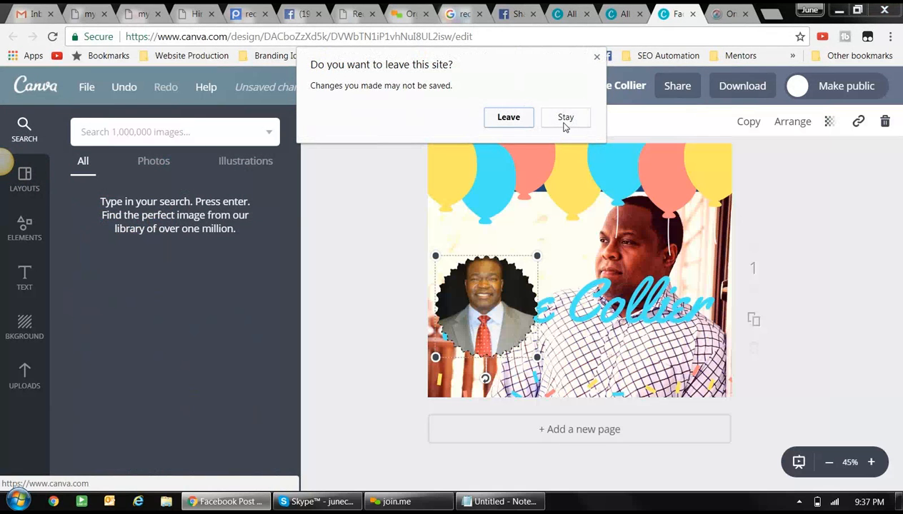
pyautogui.click(498, 120)
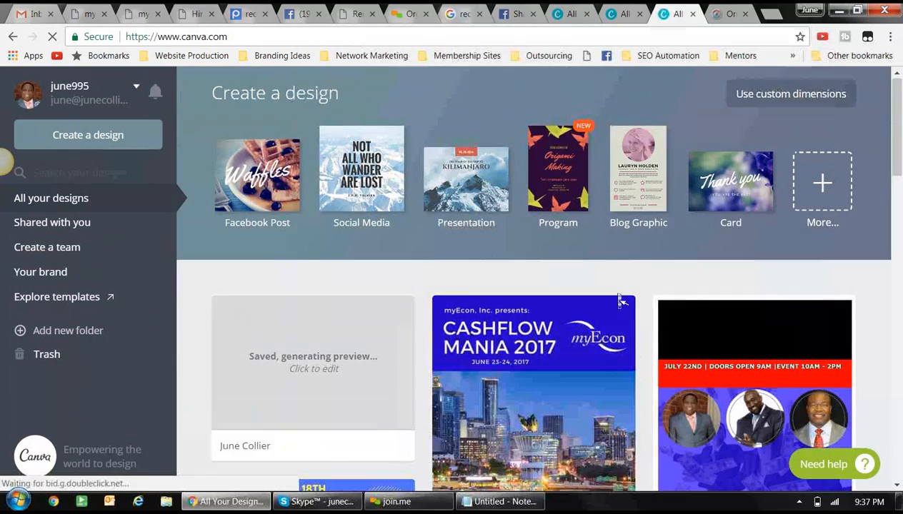
pyautogui.scroll(-2, 618, 297)
pyautogui.scroll(-5, 618, 298)
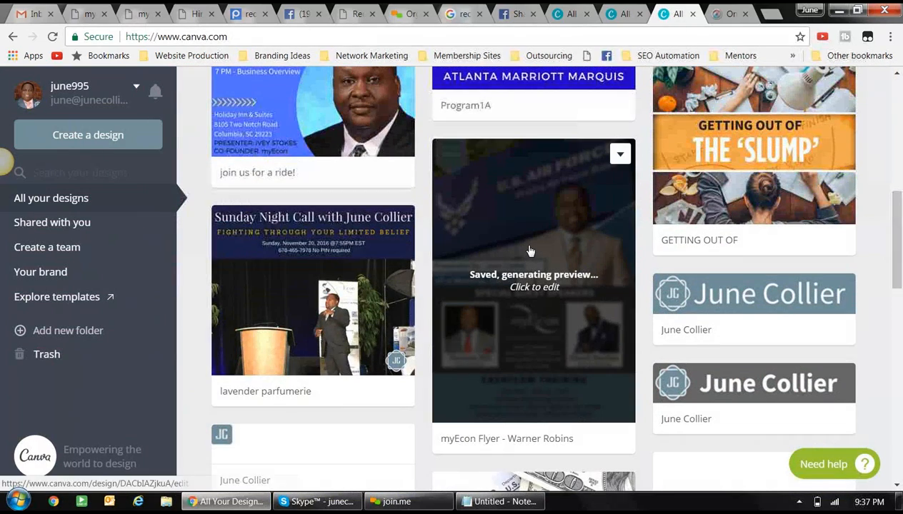
pyautogui.click(530, 250)
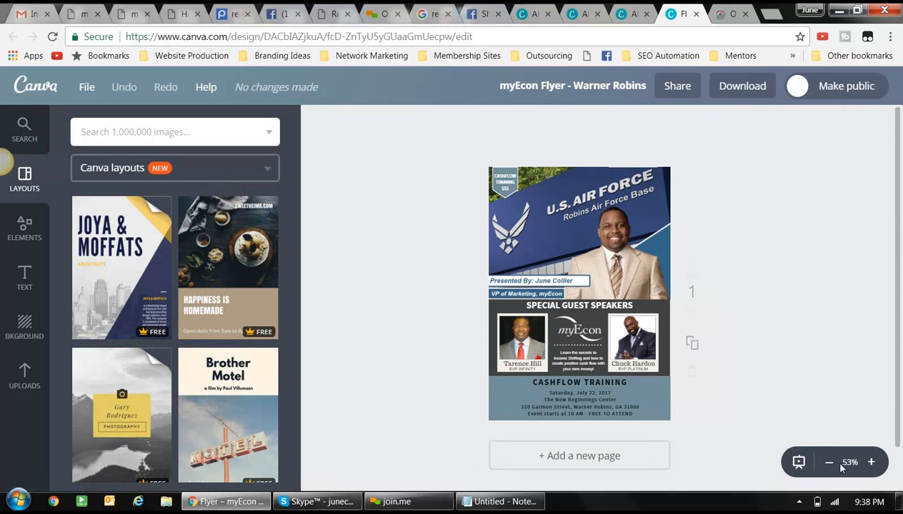
# - Zoom the flyer from 75% to 100%, glance at the Pixlr tab, then return to the flyer
pyautogui.click(871, 462)
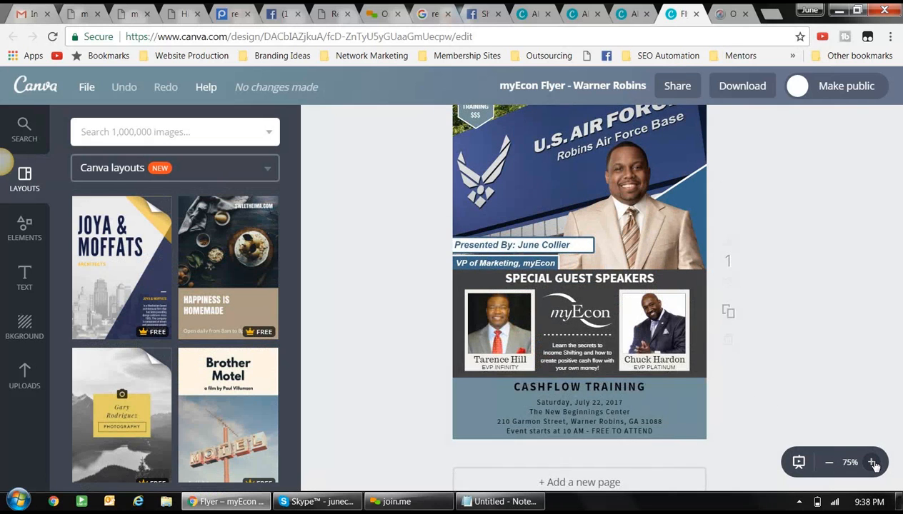
pyautogui.click(873, 463)
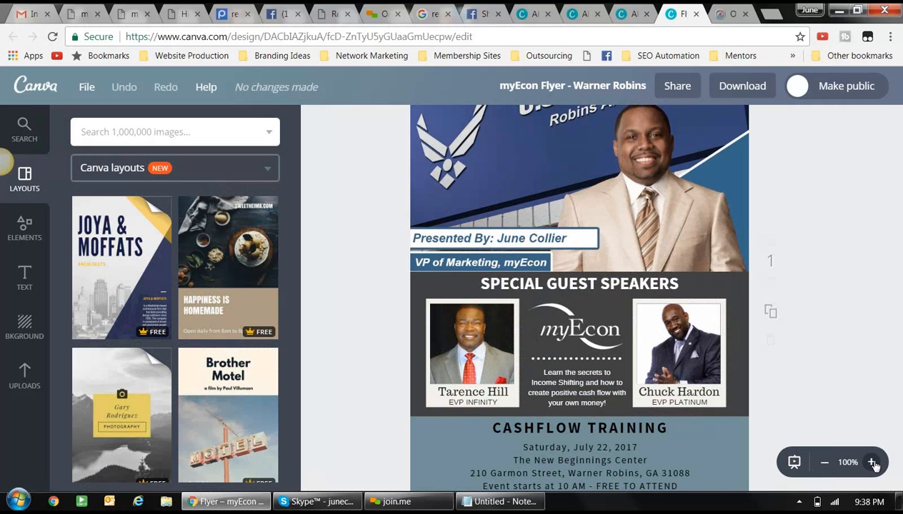
pyautogui.click(725, 20)
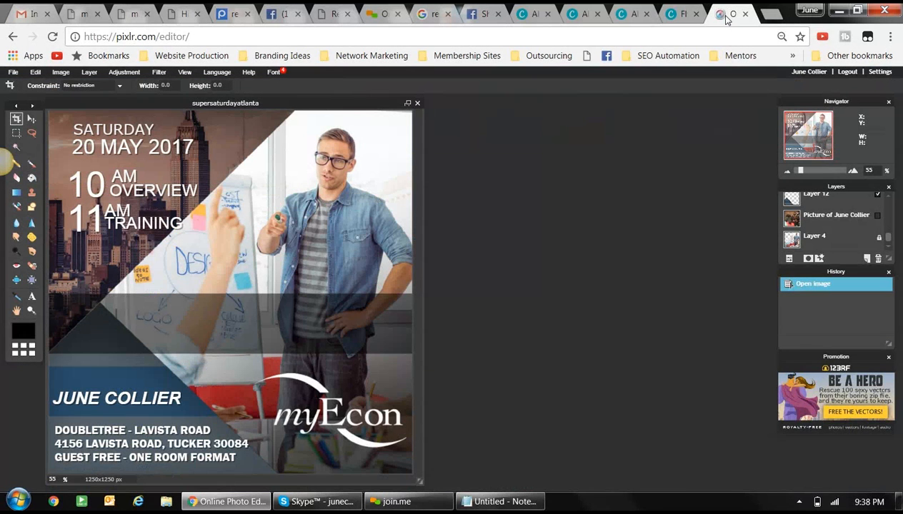
pyautogui.click(673, 15)
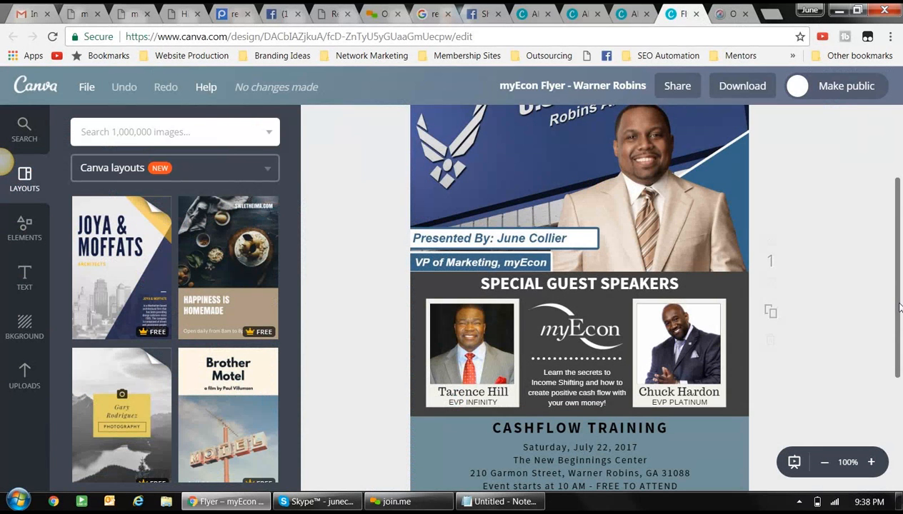
pyautogui.scroll(2, 899, 299)
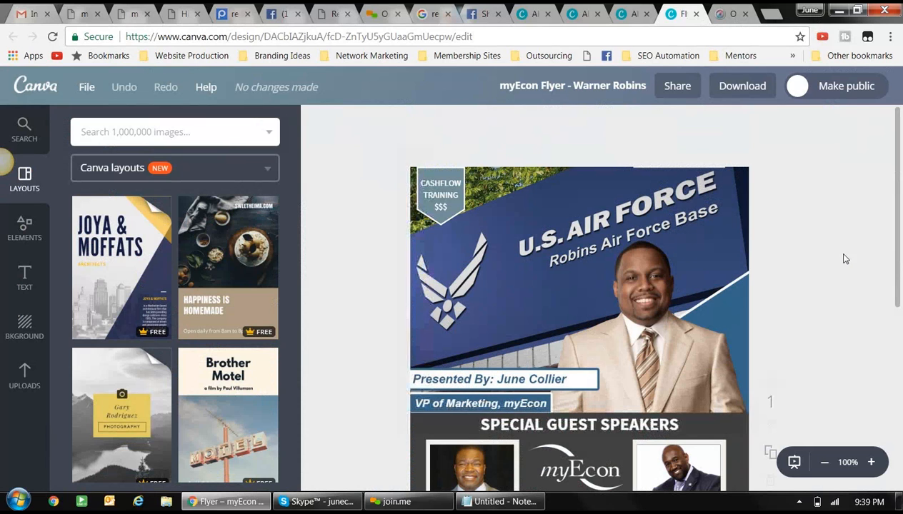
pyautogui.scroll(-2, 668, 139)
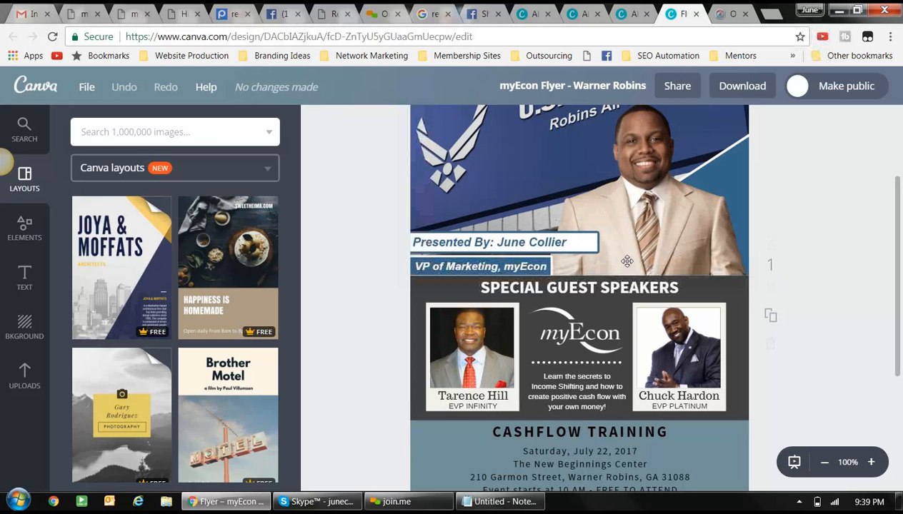
pyautogui.scroll(-10, 252, 325)
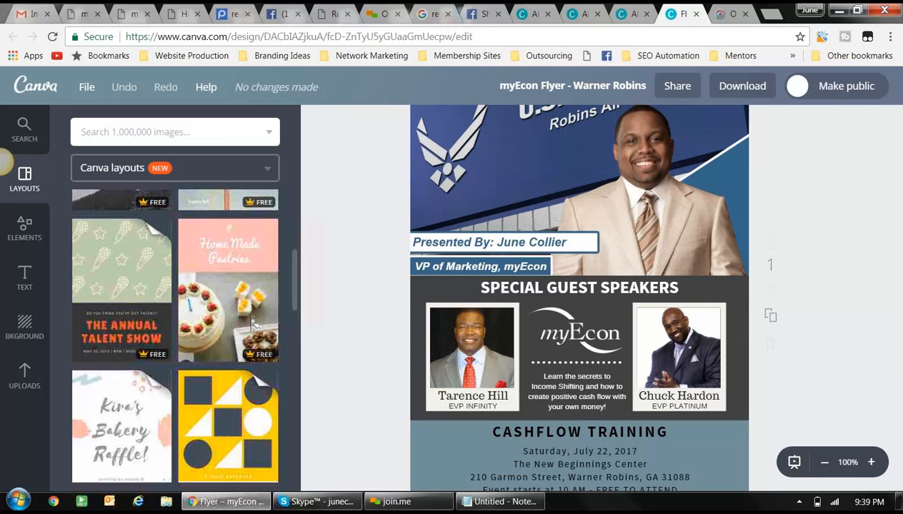
pyautogui.scroll(-1, 251, 325)
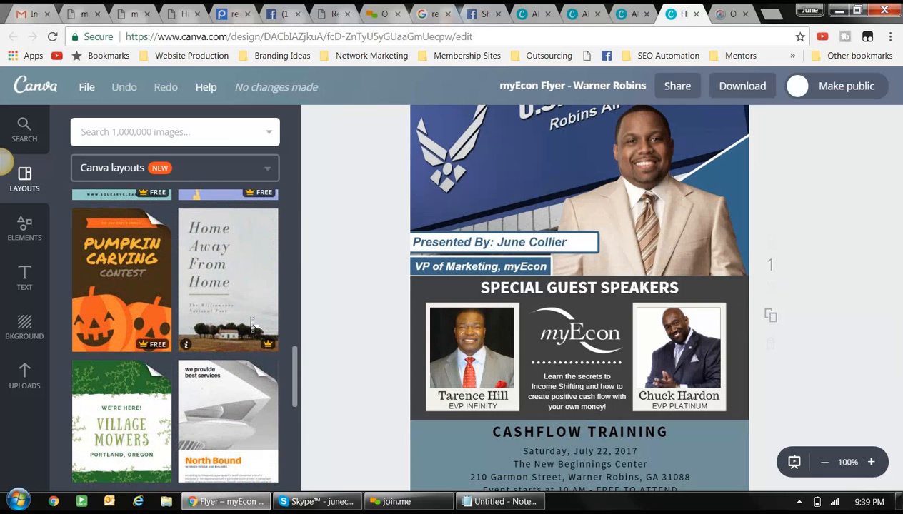
pyautogui.scroll(-1, 252, 325)
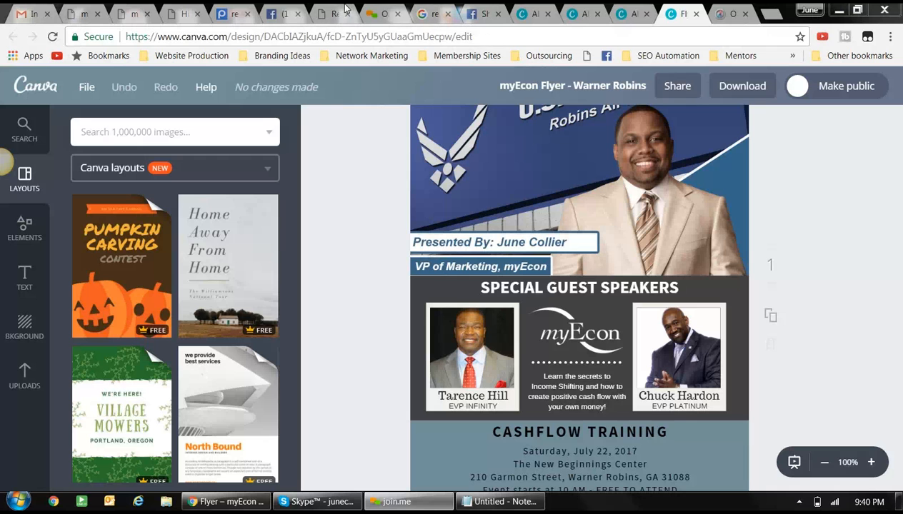
pyautogui.click(380, 17)
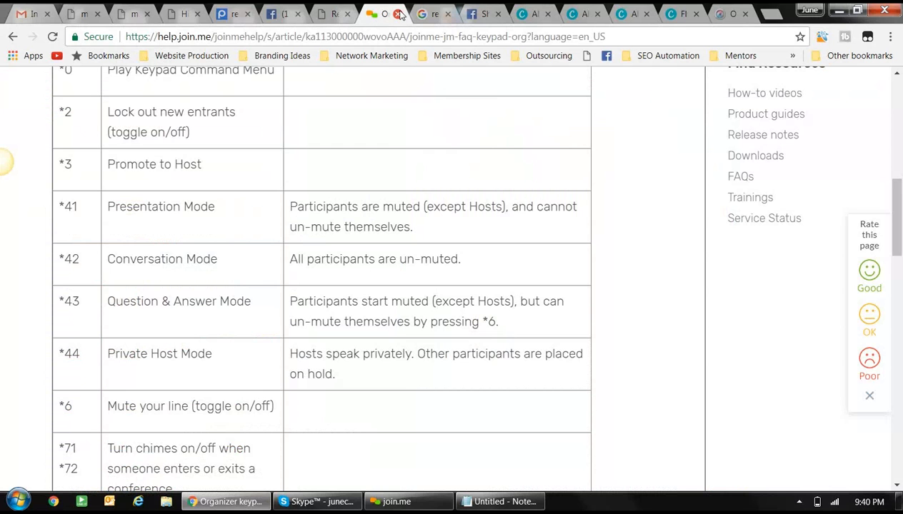
# - Close the join.me keypad commands help tab
pyautogui.click(399, 14)
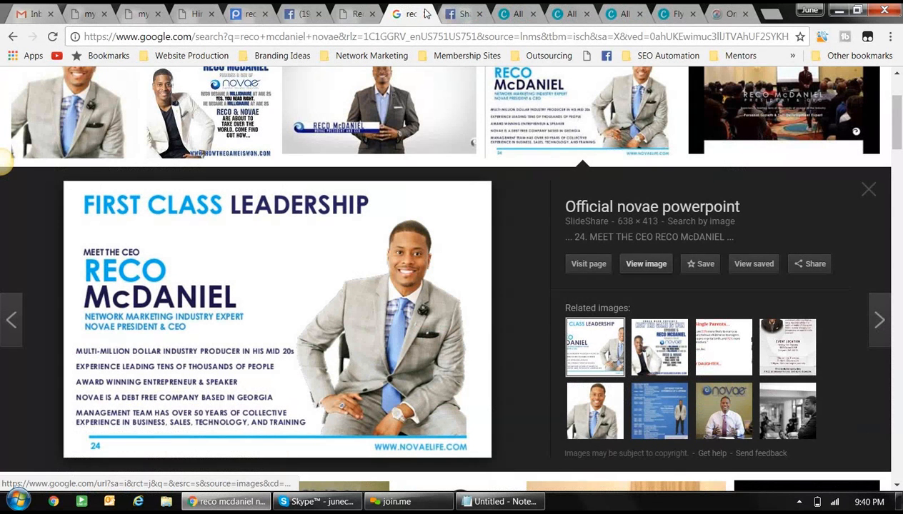
# - Close the Google Images tab and switch to the Facebook profile timeline
pyautogui.click(427, 15)
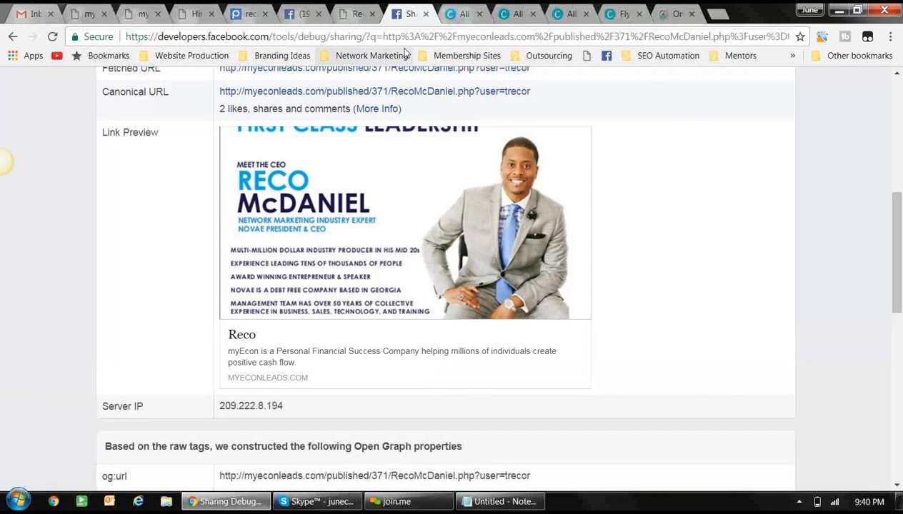
pyautogui.click(300, 16)
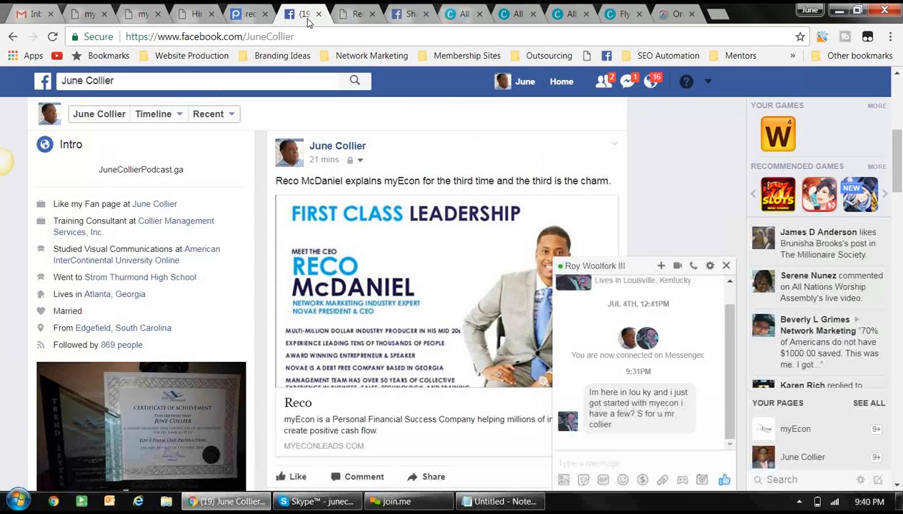